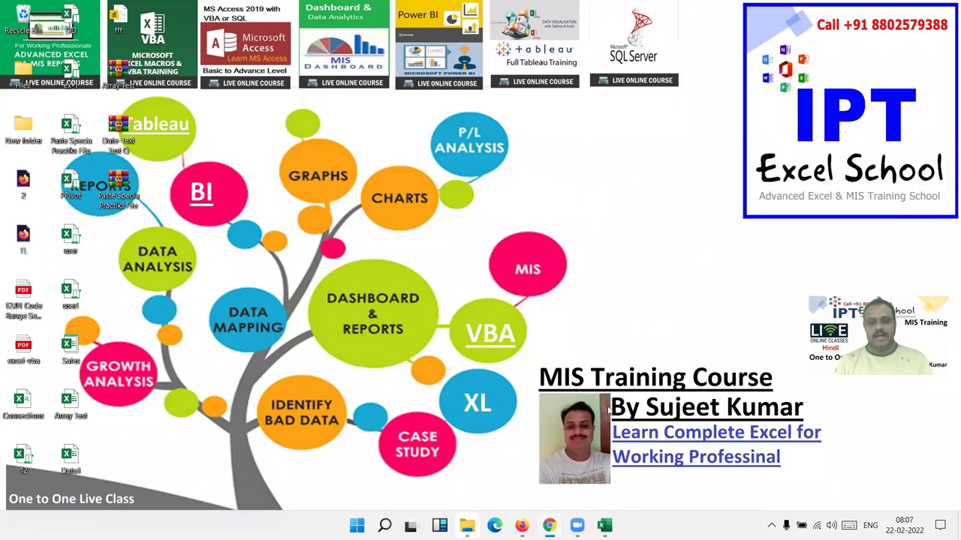
# - Bring the blank Excel workbook back, then switch to Microsoft's custom number format guide in Chrome
pyautogui.hotkey('alt', 'Tab')
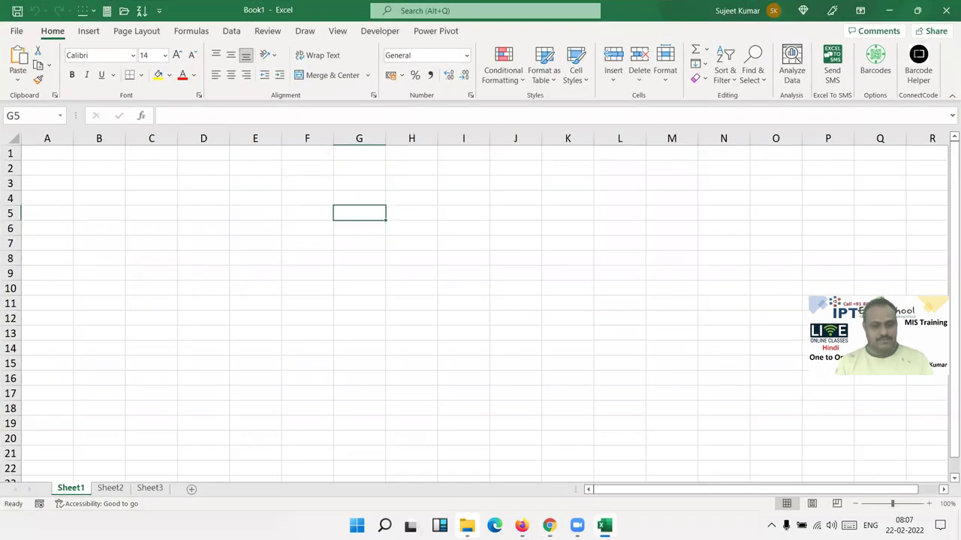
pyautogui.click(549, 526)
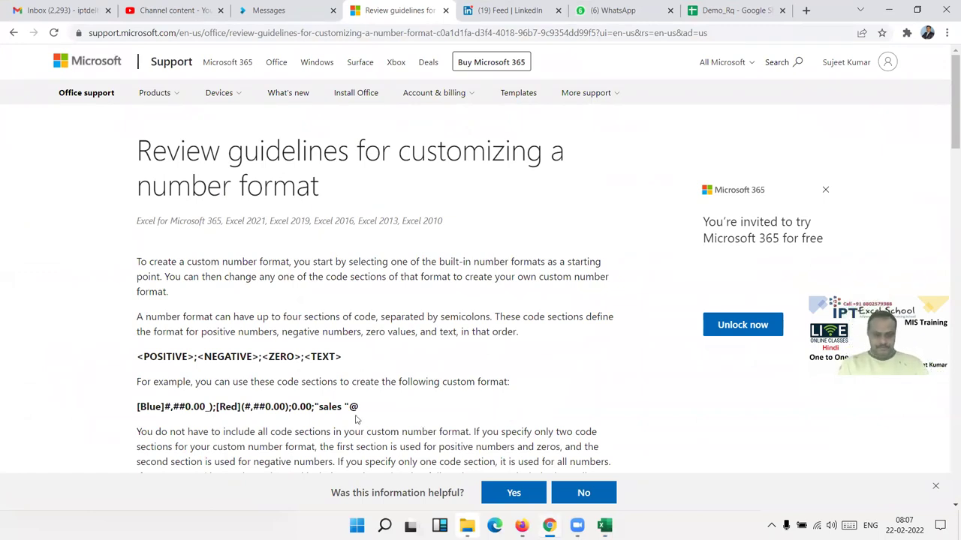
# - Copy the <POSITIVE>;<NEGATIVE>;<ZERO>;<TEXT> code line from the guide and return to Excel
pyautogui.doubleClick(177, 355)
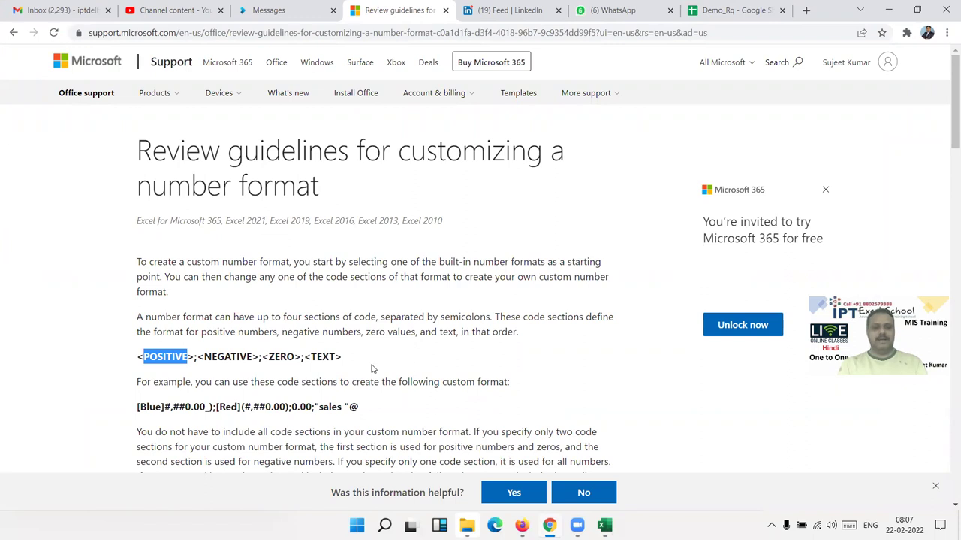
pyautogui.click(347, 363)
pyautogui.moveTo(347, 363); pyautogui.dragTo(143, 349)
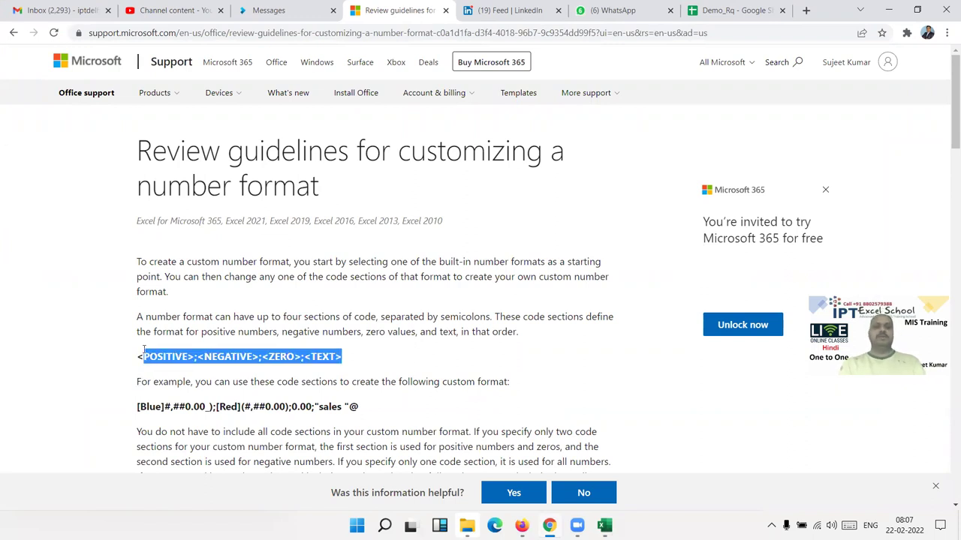
pyautogui.hotkey('ctrl', 'c')
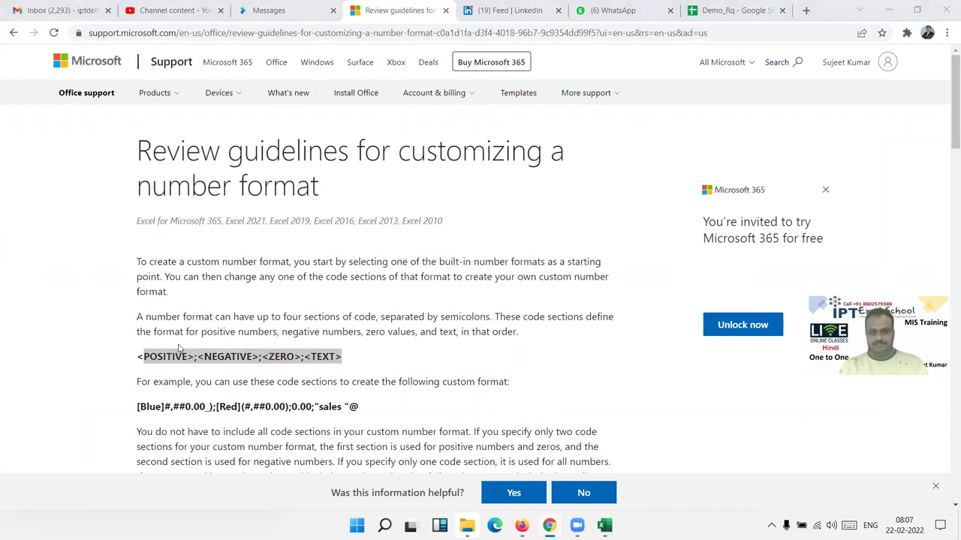
pyautogui.hotkey('alt', 'Tab')
pyautogui.keyDown('ctrl'); pyautogui.scroll(5, 254, 333); pyautogui.keyUp('ctrl')
# - Enter the number 1500 in cell C2
pyautogui.keyDown('ctrl'); pyautogui.scroll(2, 270, 278); pyautogui.keyUp('ctrl')
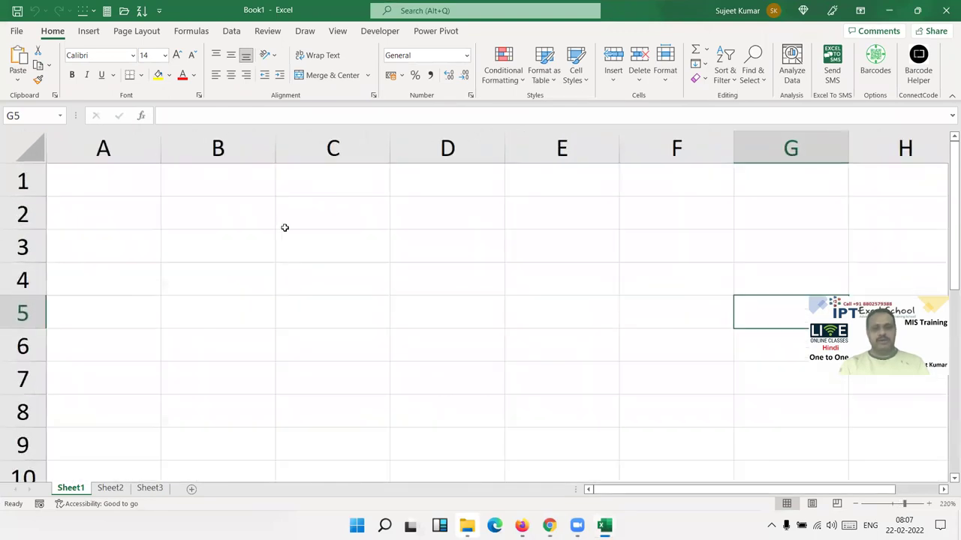
pyautogui.click(288, 225)
pyautogui.write('1500')
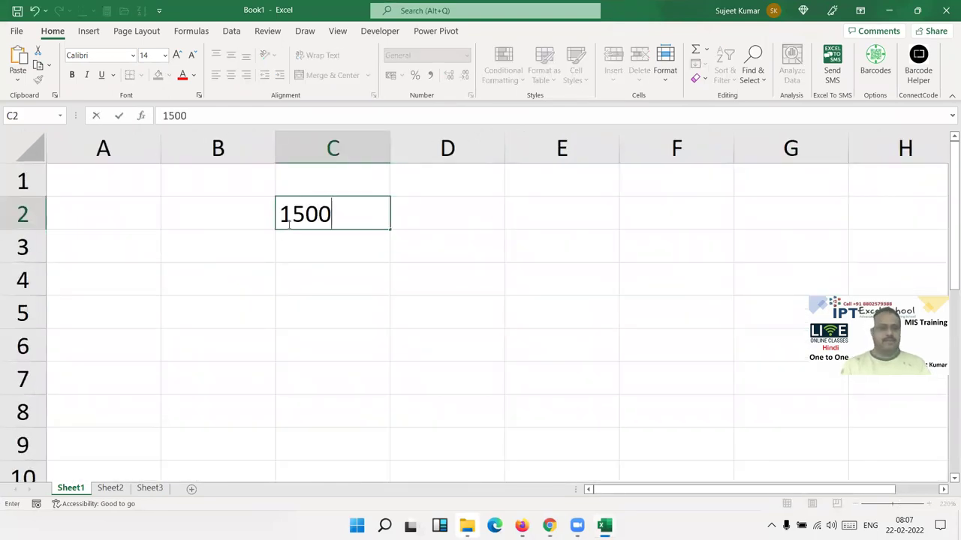
pyautogui.press('Return')
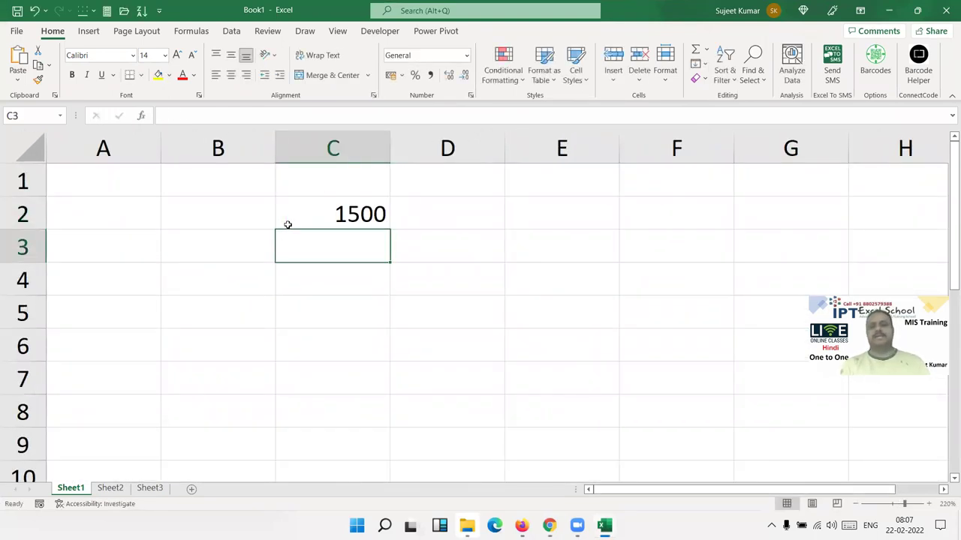
pyautogui.click(288, 225)
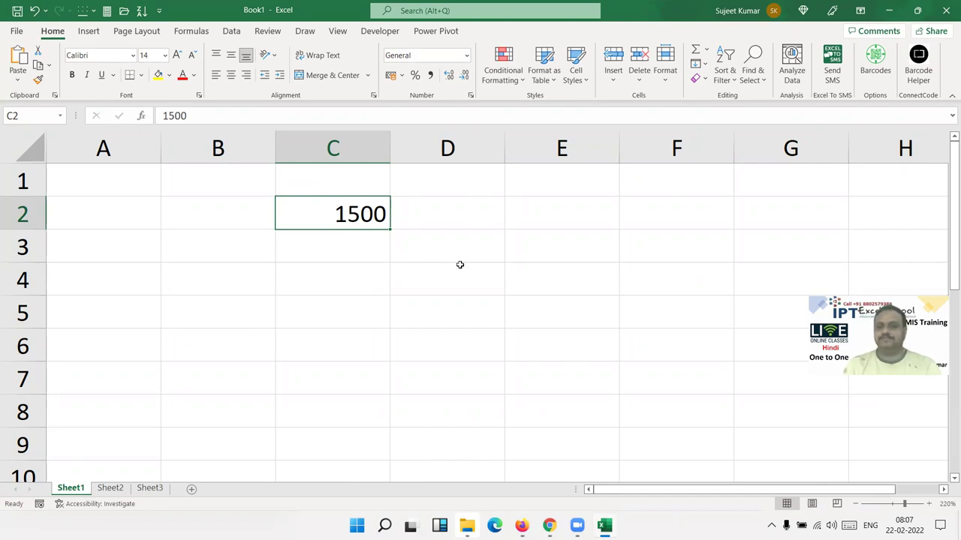
# - Replace C2's contents with the text MRP 1500
pyautogui.rightClick(399, 255)
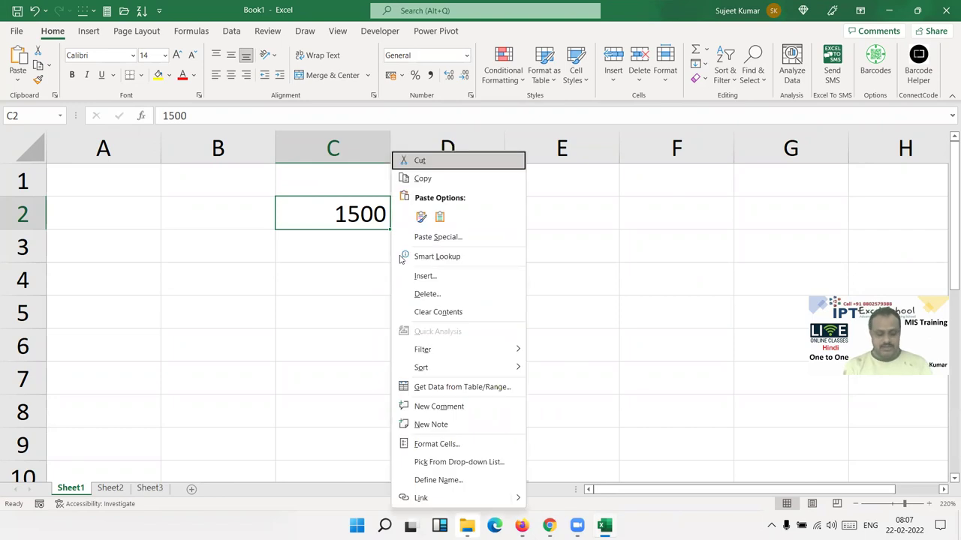
pyautogui.press('Down')
pyautogui.press('Down')
pyautogui.press('Down')
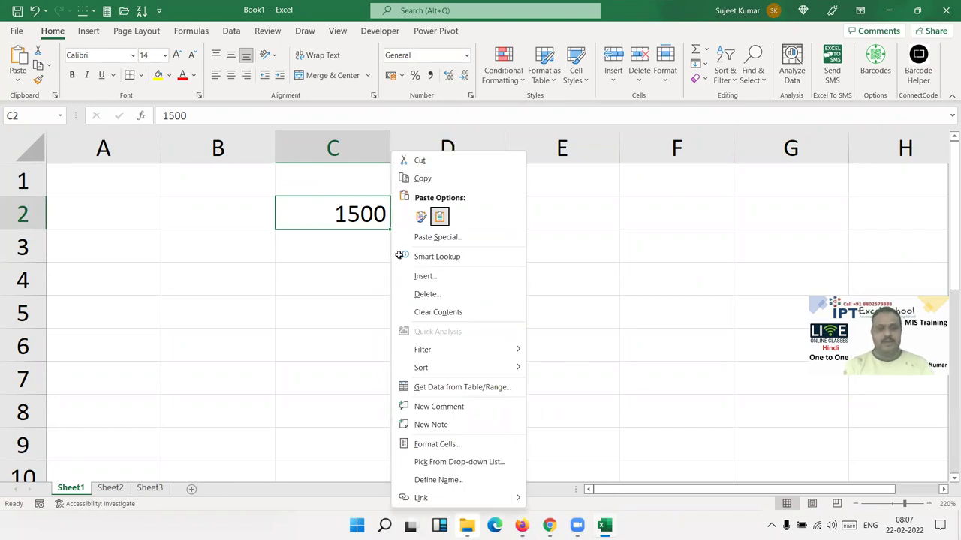
pyautogui.press('Return')
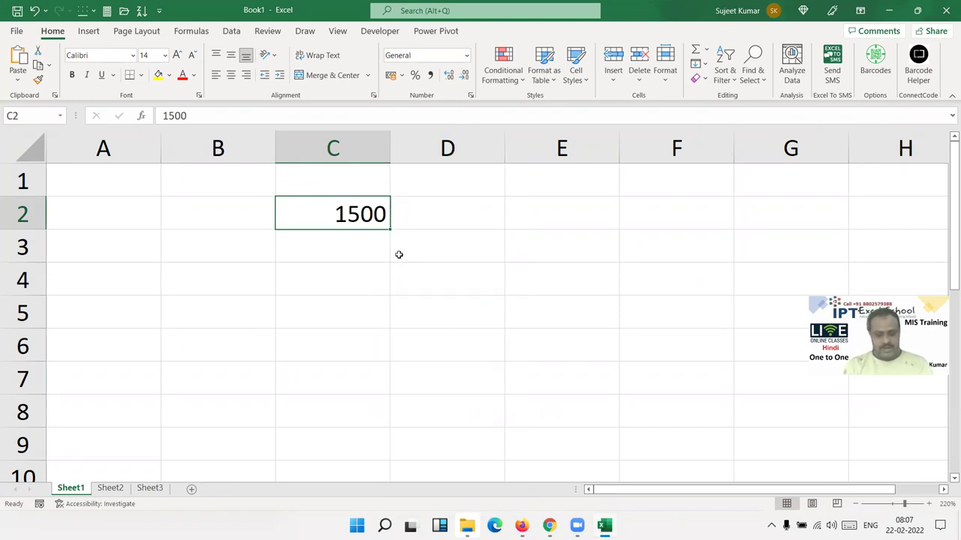
pyautogui.write('MRO')
pyautogui.press('BackSpace')
pyautogui.write('P 15')
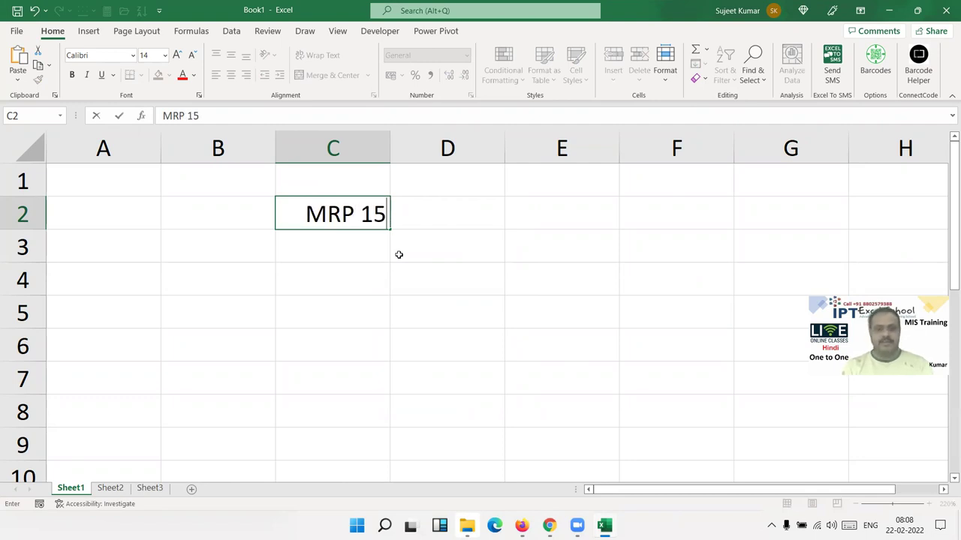
pyautogui.write('00')
pyautogui.press('Return')
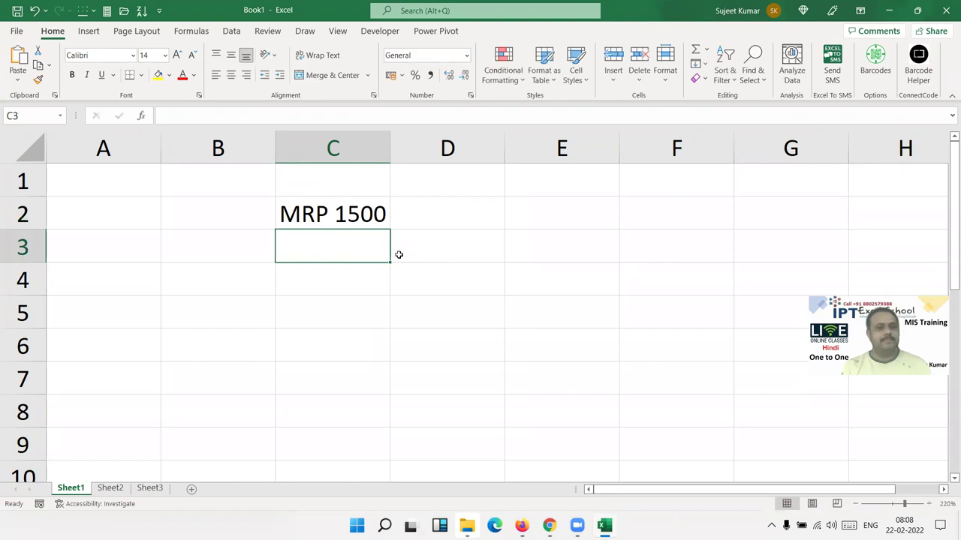
pyautogui.press('Up')
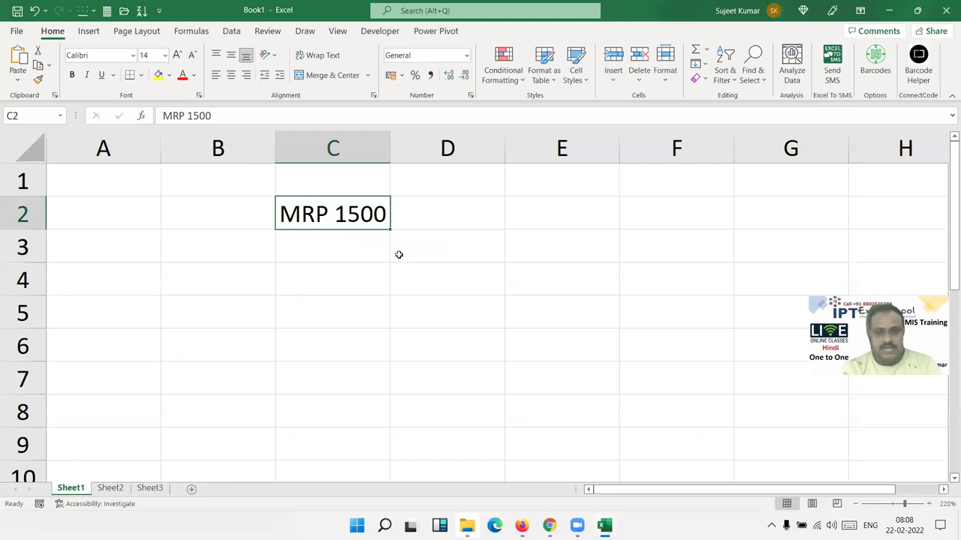
# - Enter =C2+20 in D2, which returns #VALUE! against the text entry
pyautogui.press('Right')
pyautogui.write('=')
pyautogui.press('Left')
pyautogui.write('+20')
pyautogui.press('Return')
pyautogui.press('Up')
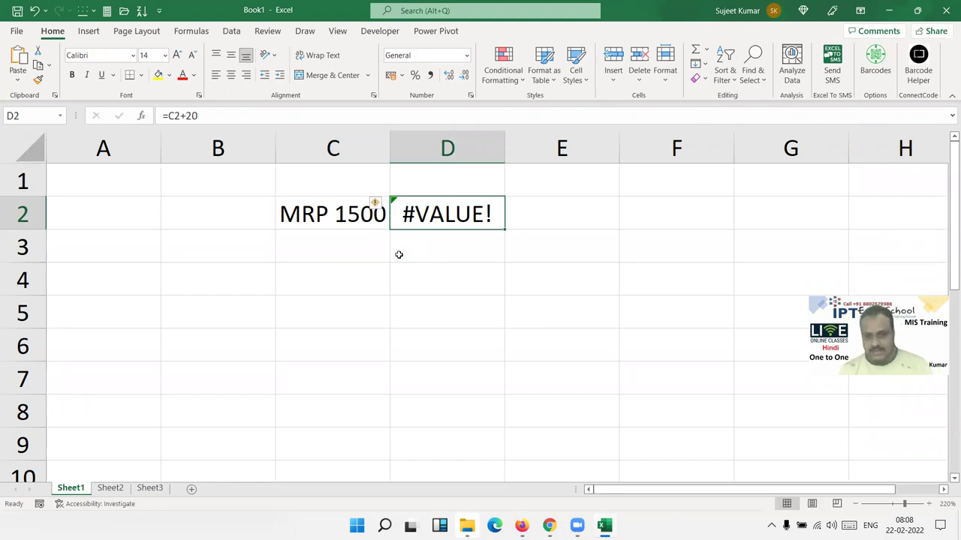
# - Delete the #VALUE! formula from D2 and move back to C2
pyautogui.click(398, 254)
pyautogui.press('Up')
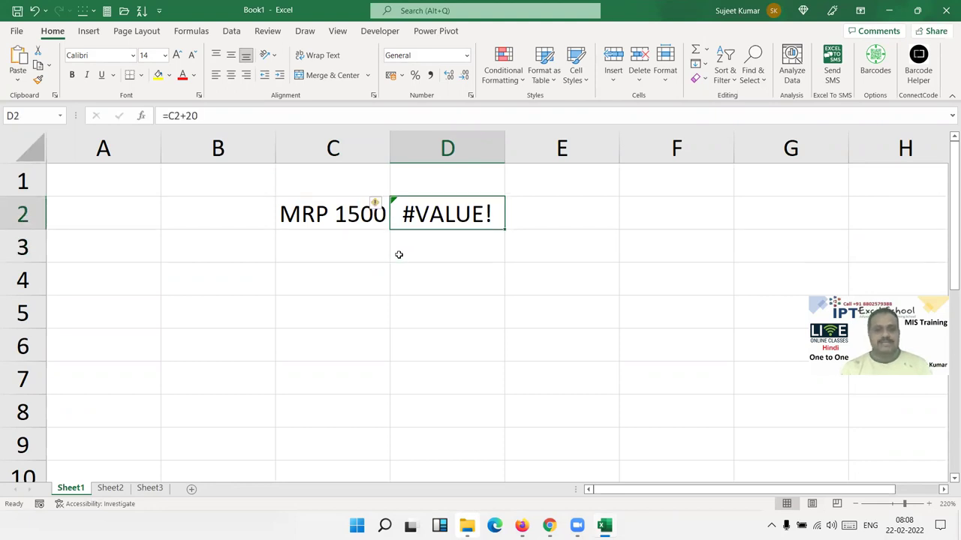
pyautogui.press('Delete')
pyautogui.press('Left')
# - Re-enter the plain number 1500 in C2 and select it
pyautogui.write('150')
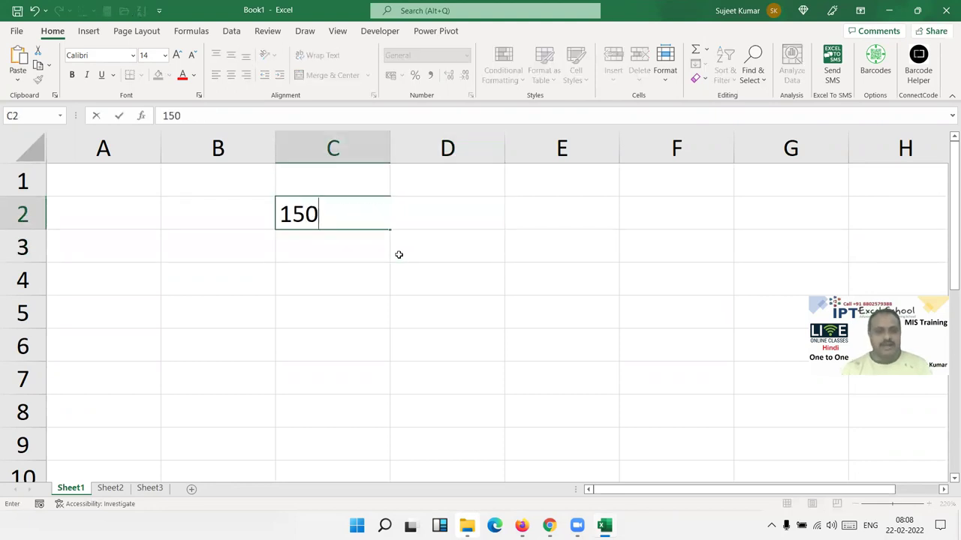
pyautogui.write('0')
pyautogui.press('Return')
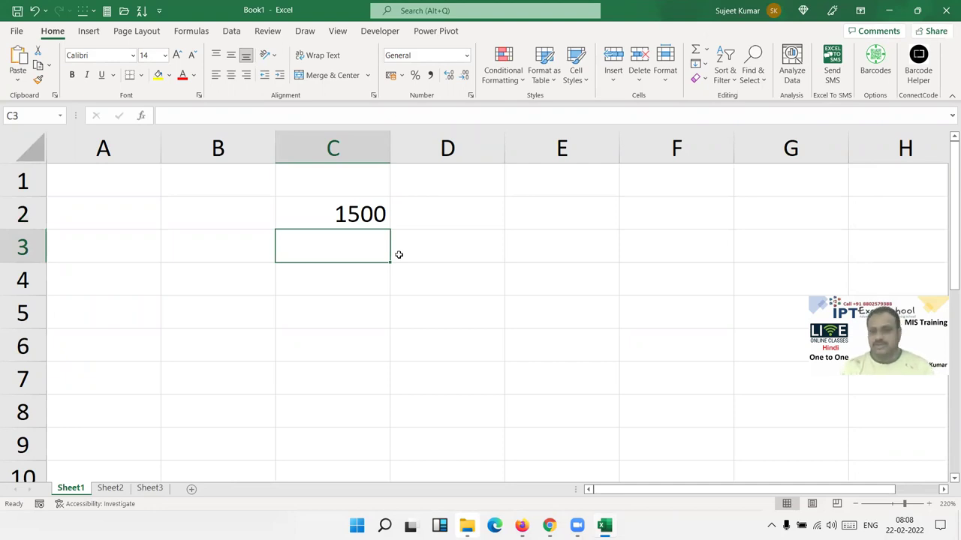
pyautogui.click(330, 222)
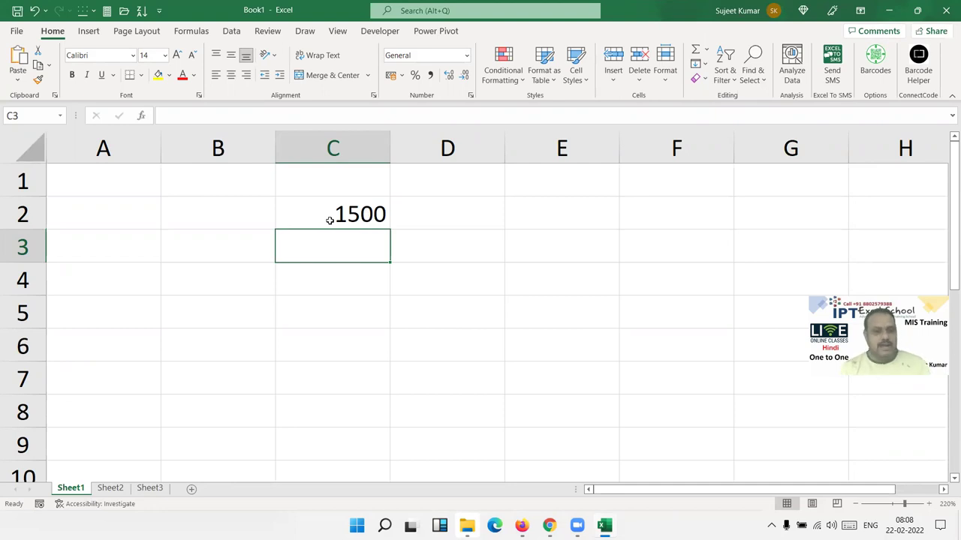
pyautogui.click(330, 217)
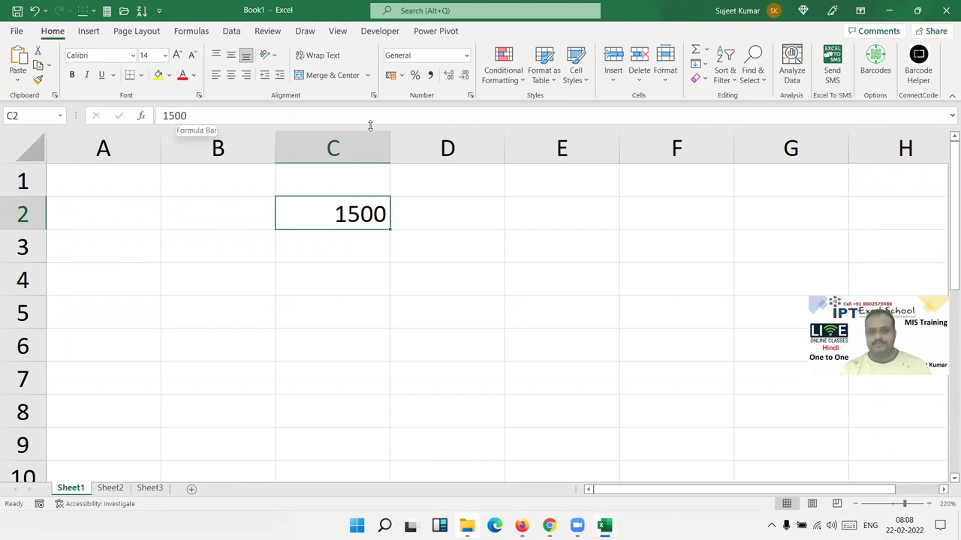
# - Give C2 the custom number format "MRP" 0 so it shows MRP 1500
pyautogui.click(469, 98)
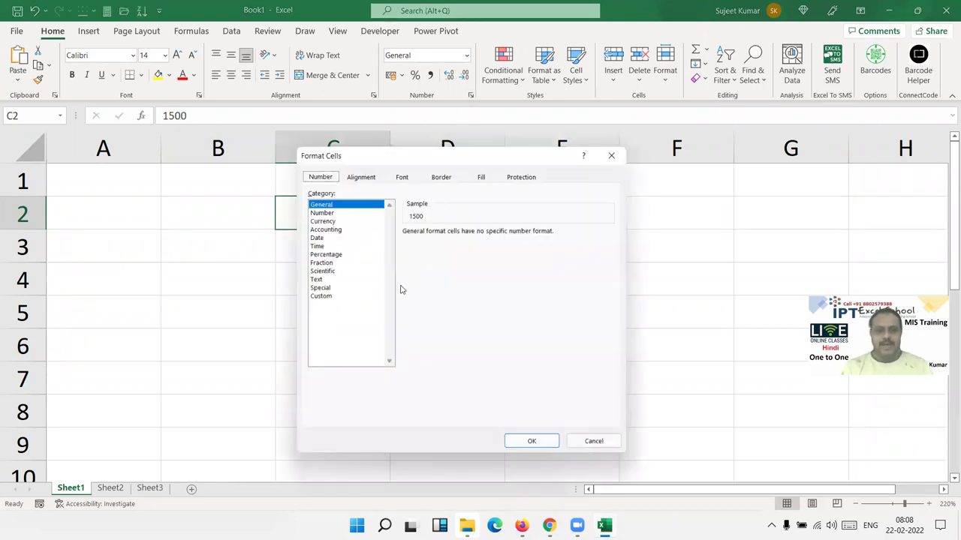
pyautogui.click(324, 296)
pyautogui.moveTo(375, 152); pyautogui.dragTo(512, 131)
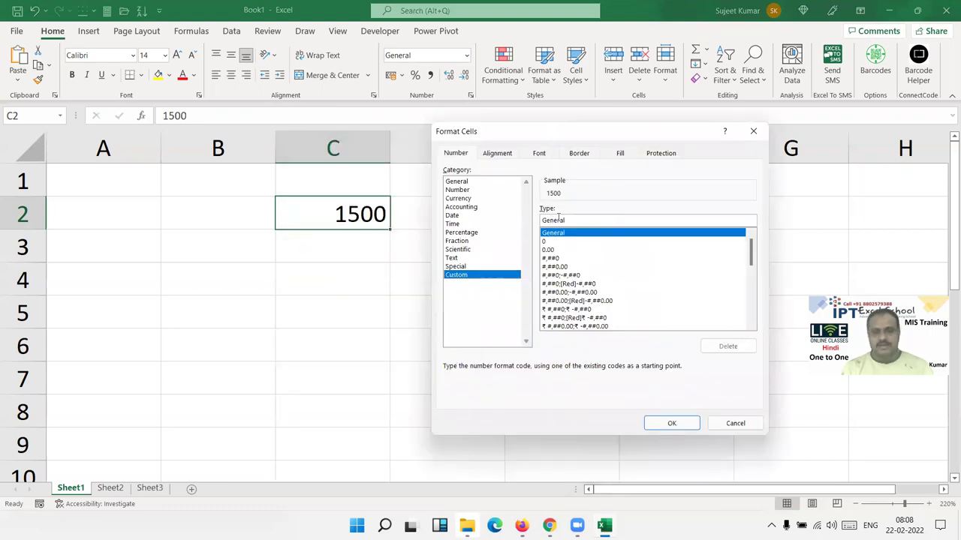
pyautogui.doubleClick(557, 219)
pyautogui.write('"MRP')
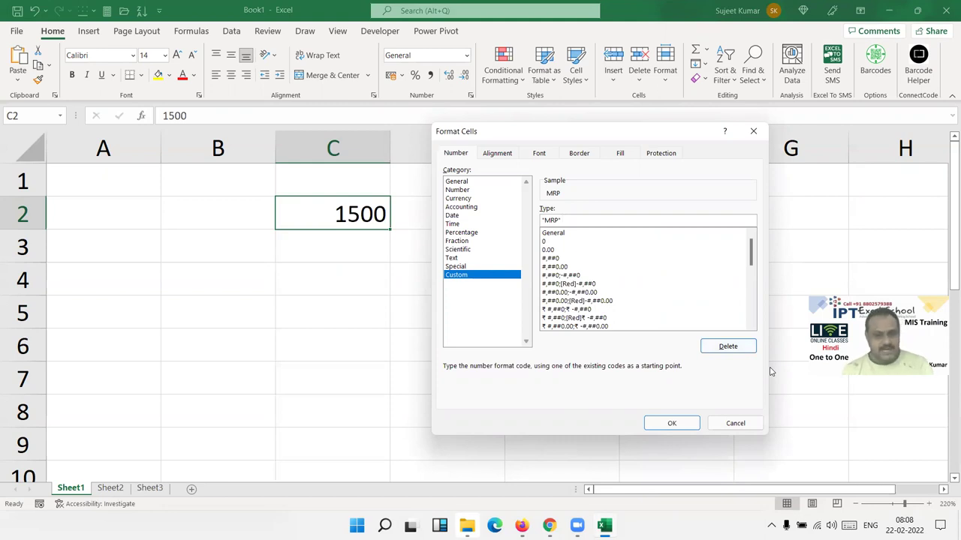
pyautogui.press('Return')
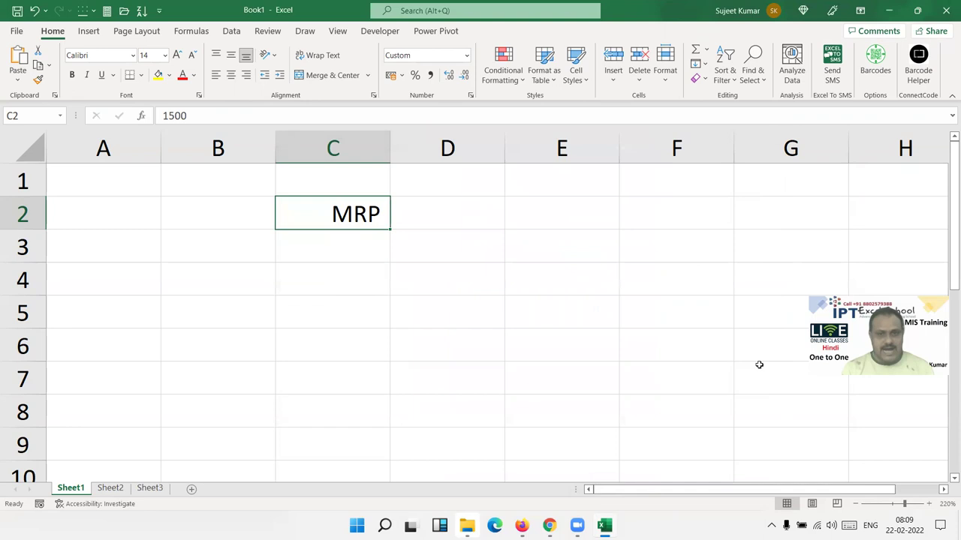
pyautogui.click(470, 95)
pyautogui.click(629, 219)
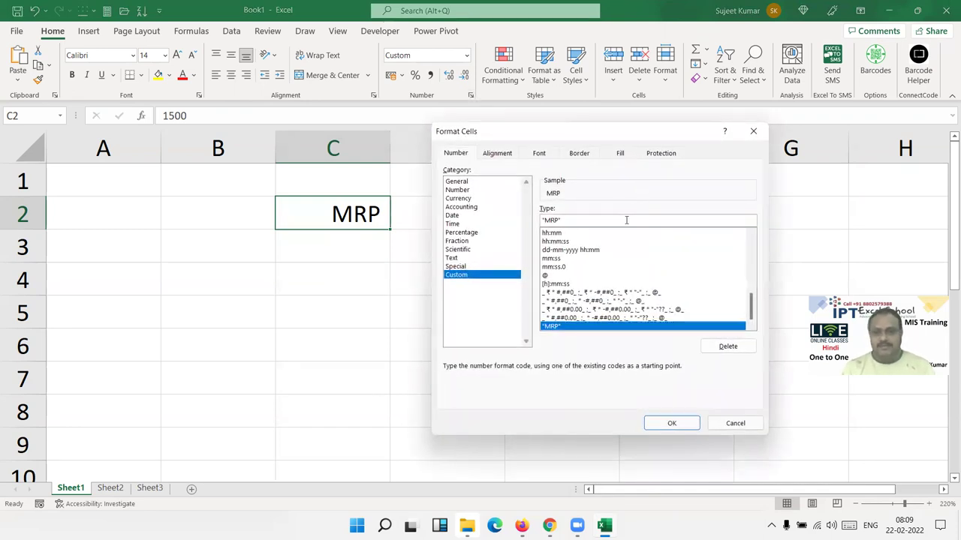
pyautogui.write('0')
pyautogui.press('Return')
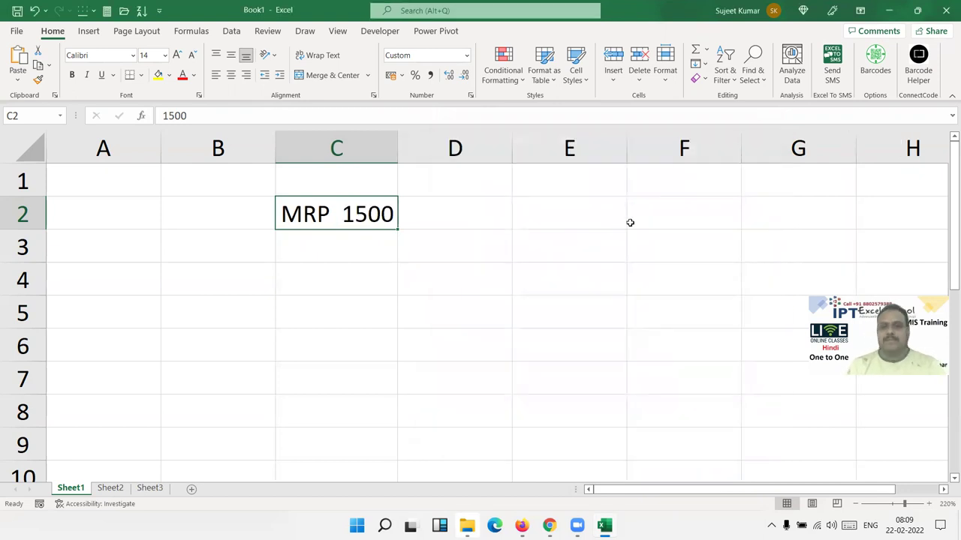
# - Enter =C2+20 in D2, now showing MRP 1520, and compare it with C2's stored 1500
pyautogui.press('Right')
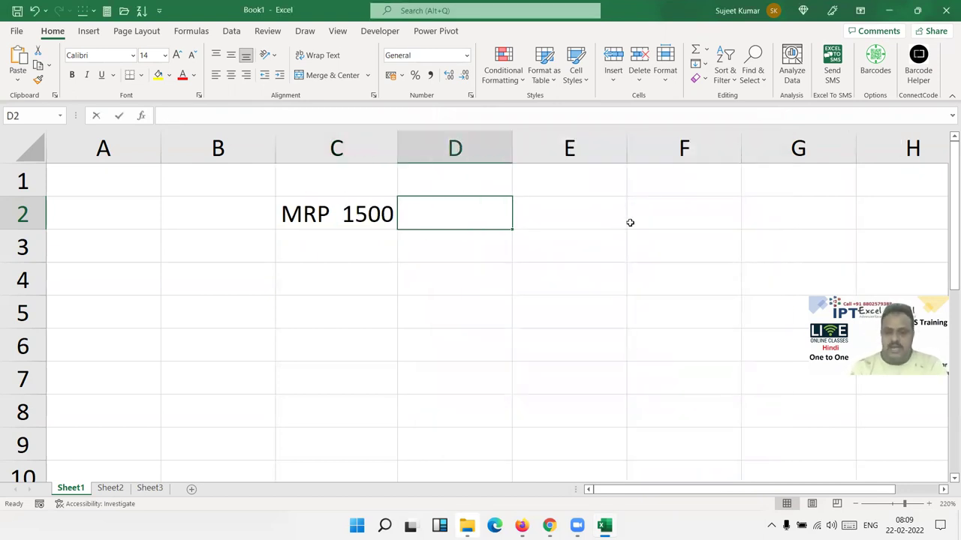
pyautogui.write('=')
pyautogui.press('Left')
pyautogui.write('+20')
pyautogui.press('Return')
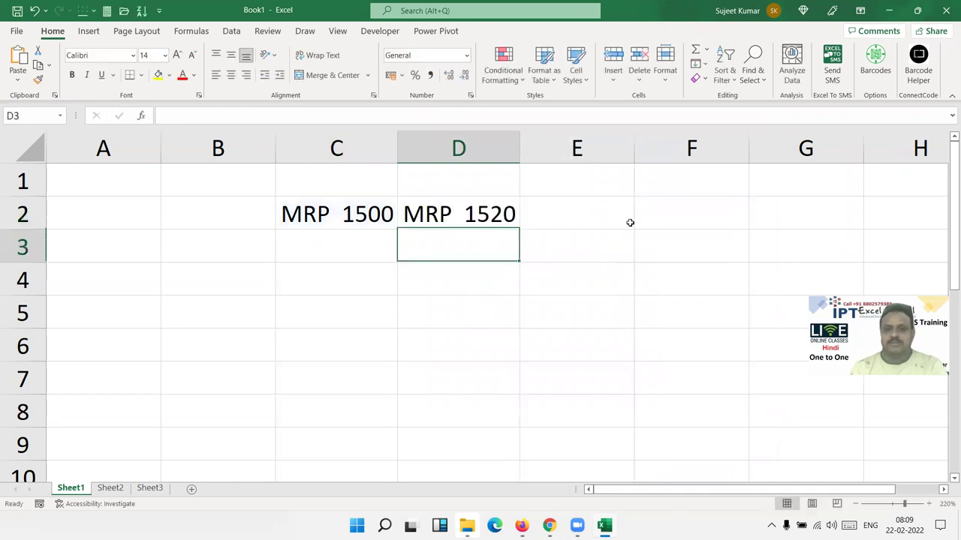
pyautogui.press('Up')
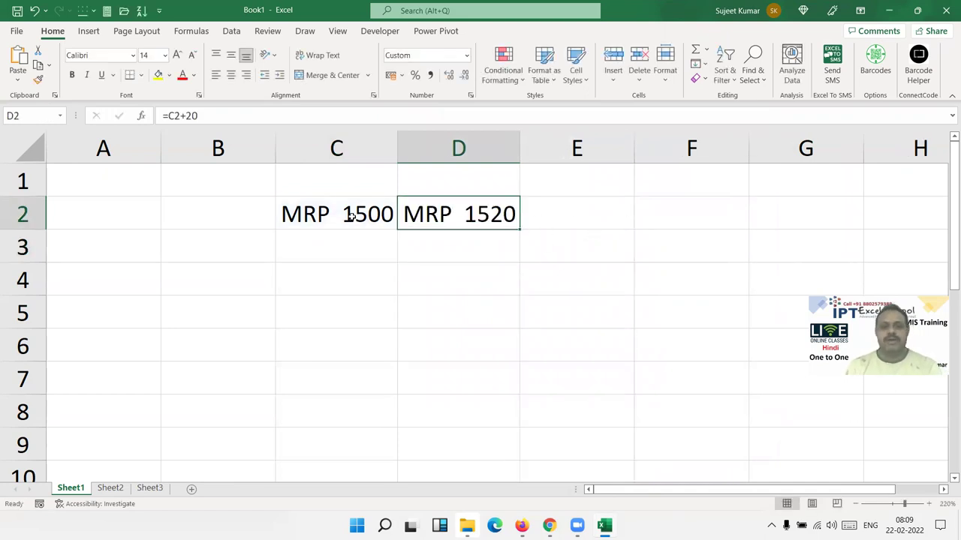
pyautogui.click(350, 216)
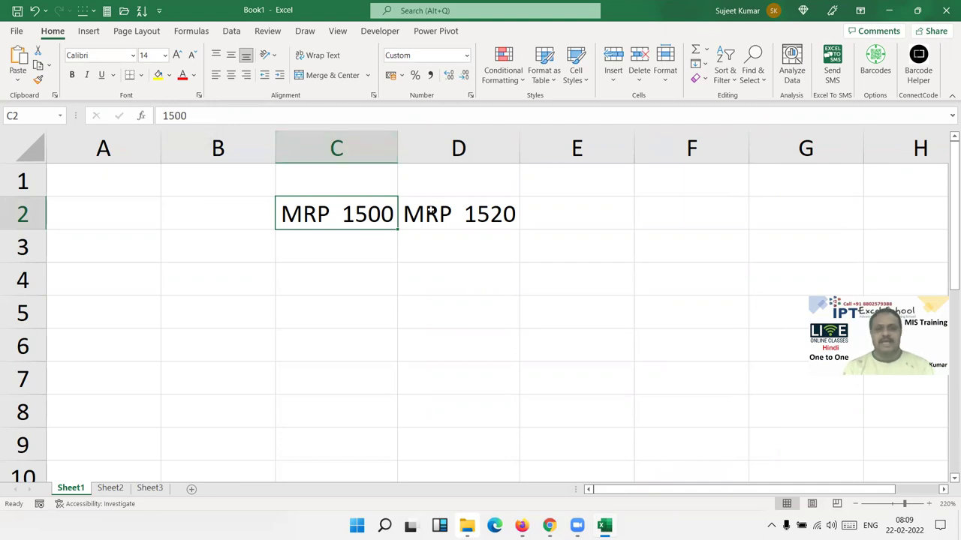
pyautogui.click(430, 213)
pyautogui.click(380, 212)
pyautogui.hotkey('alt', 'Tab')
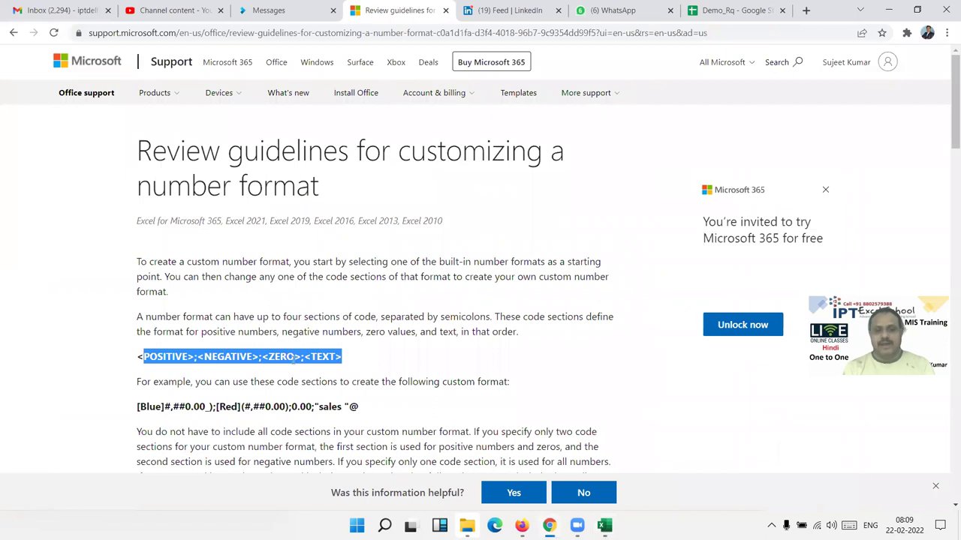
pyautogui.hotkey('alt', 'Tab')
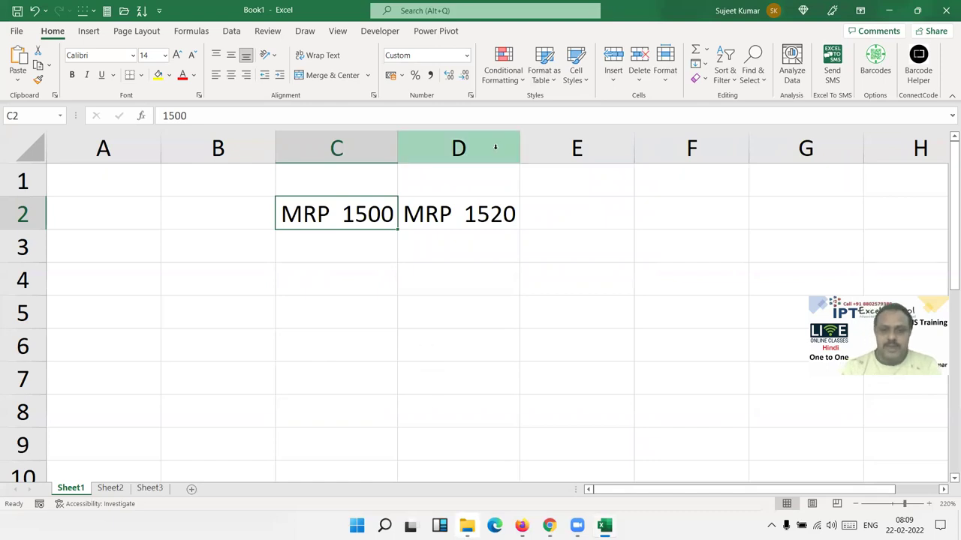
# - Extend C2's custom format to "MRP" 0;"Disscount" 0;"Free";"Remarks" @
pyautogui.click(470, 95)
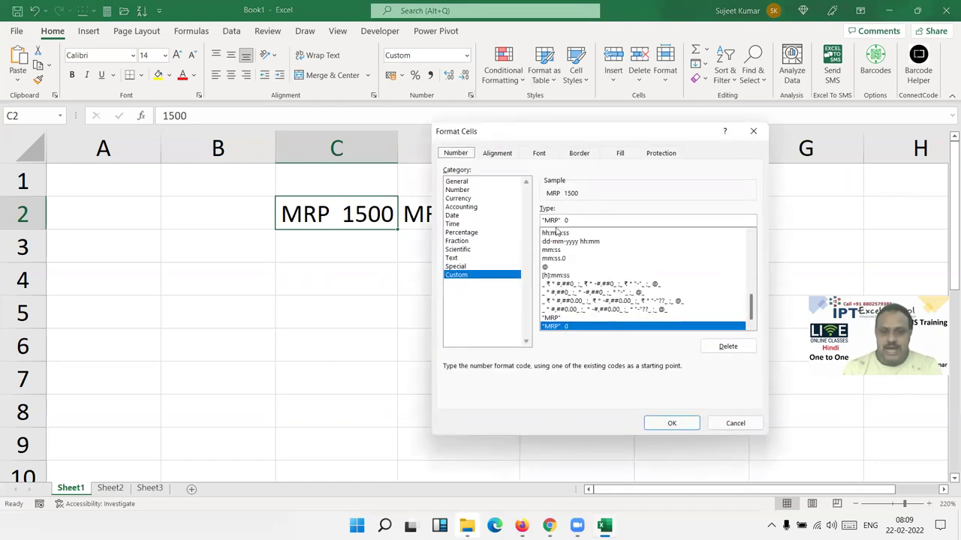
pyautogui.moveTo(575, 220); pyautogui.dragTo(547, 220)
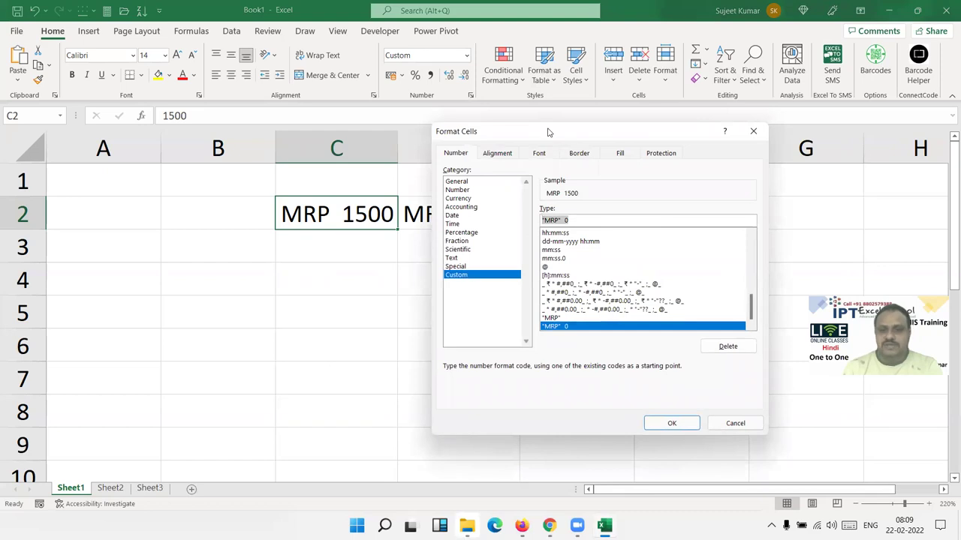
pyautogui.moveTo(548, 132); pyautogui.dragTo(572, 118)
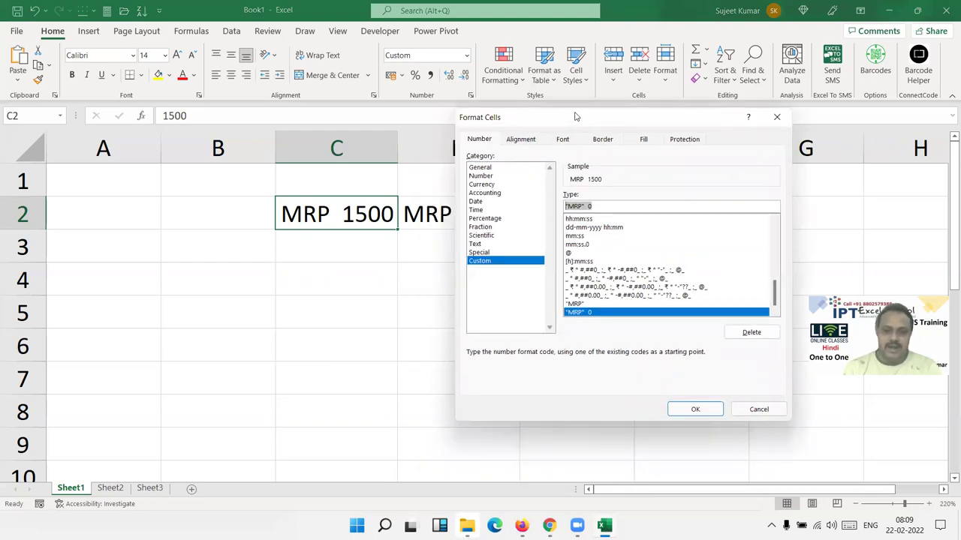
pyautogui.click(621, 206)
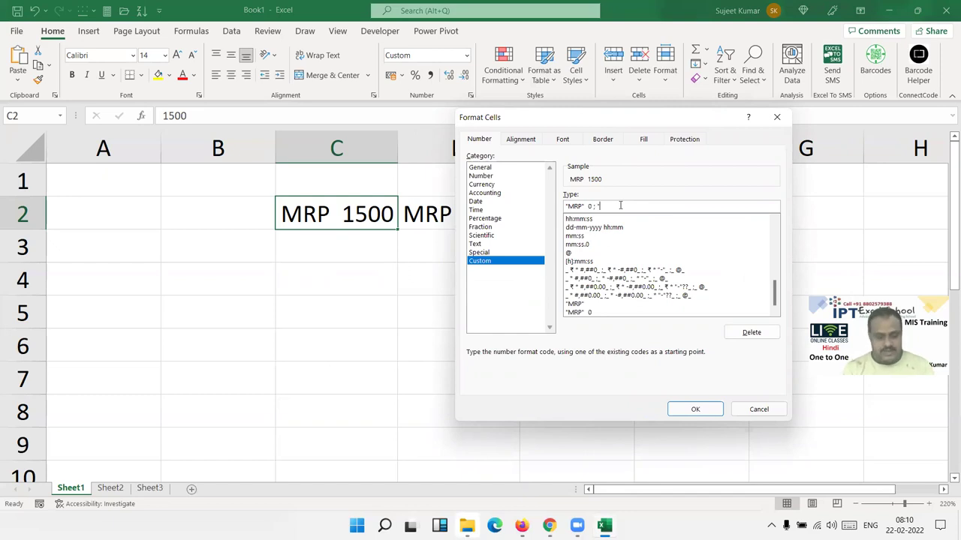
pyautogui.write('sscount" 0 ')
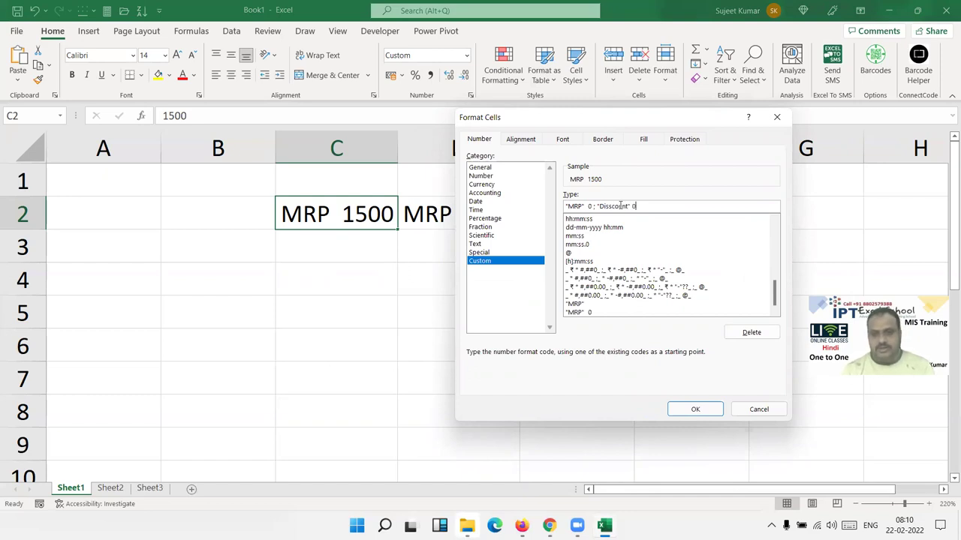
pyautogui.write(';')
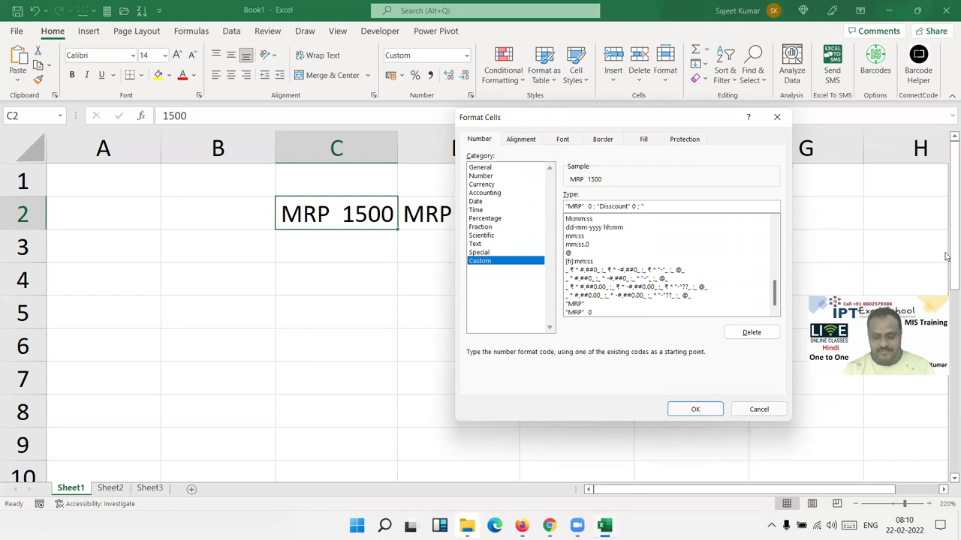
pyautogui.write('ree" ; "')
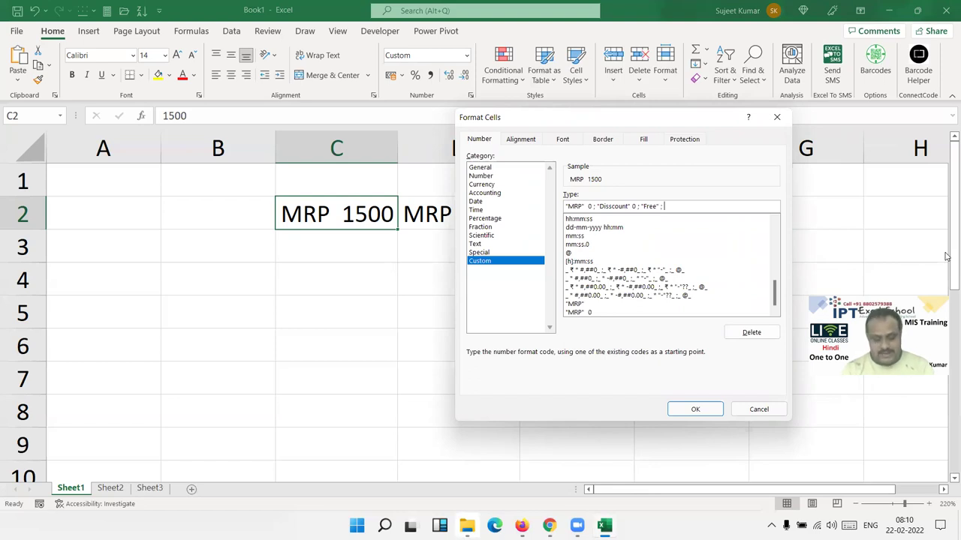
pyautogui.write('Remarks')
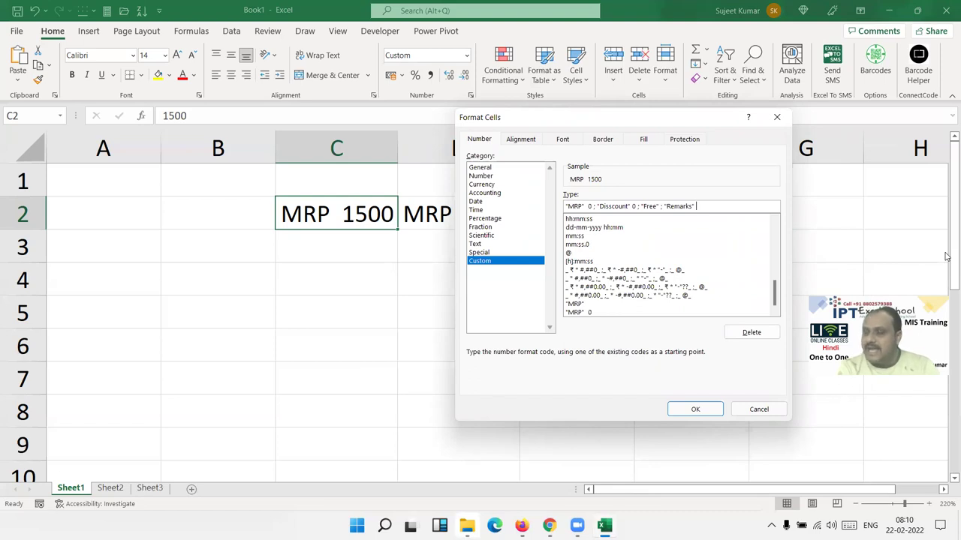
pyautogui.write('@')
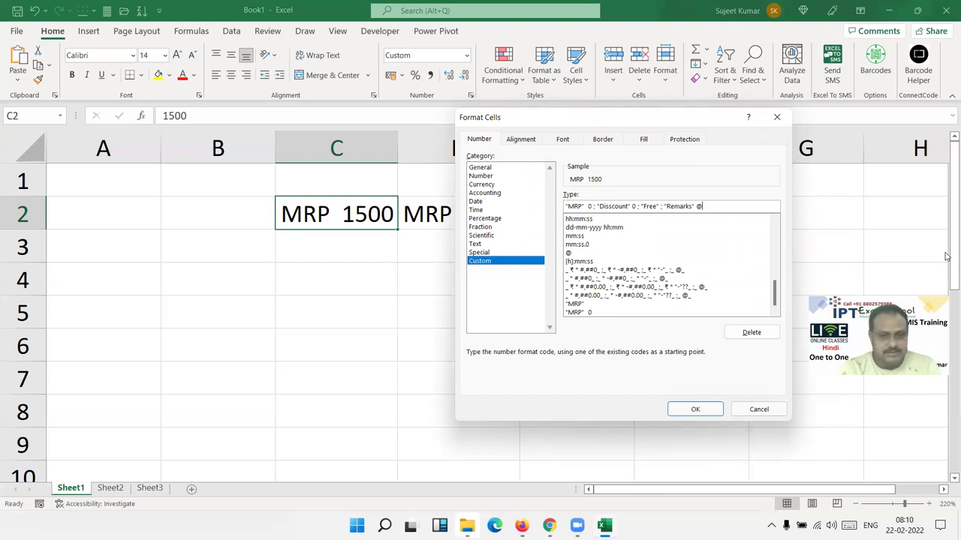
pyautogui.press('Return')
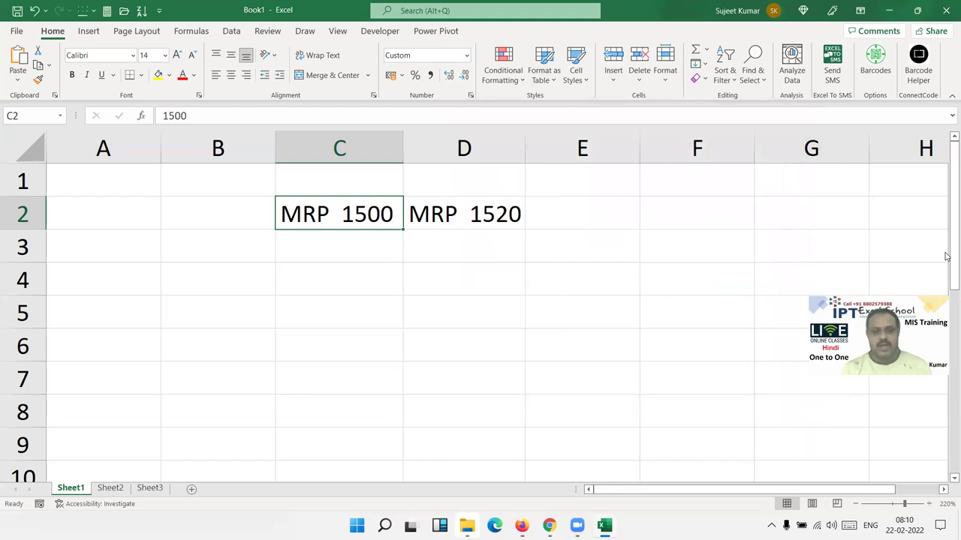
# - Test C2 with -58 and then 0 to check the Disscount and Free sections
pyautogui.write('5')
pyautogui.press('BackSpace')
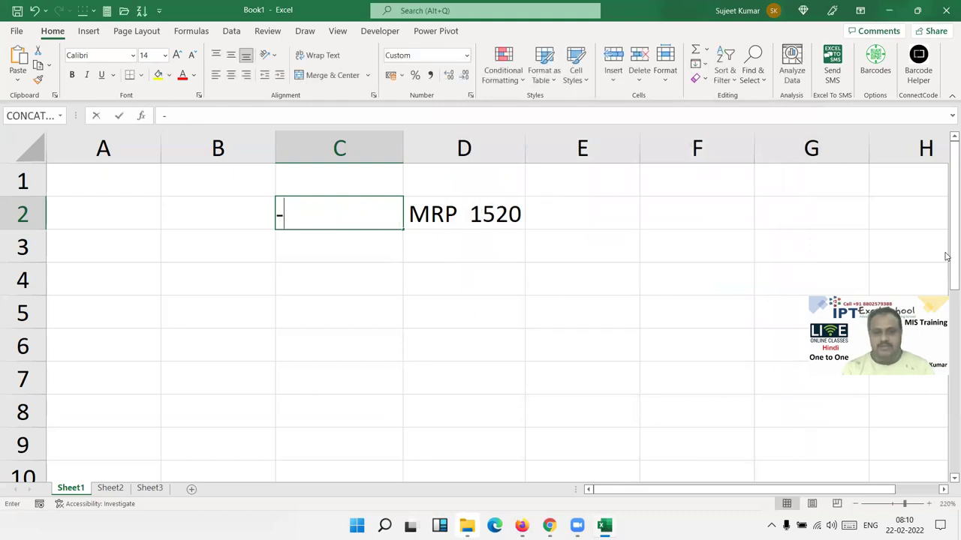
pyautogui.write('-58.')
pyautogui.press('Return')
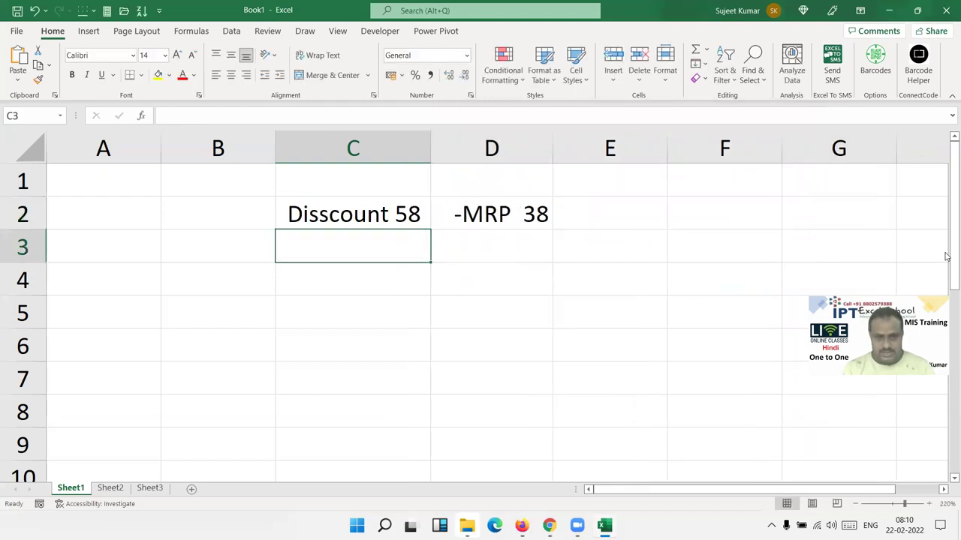
pyautogui.press('Up')
pyautogui.write('0')
pyautogui.press('Return')
pyautogui.press('Up')
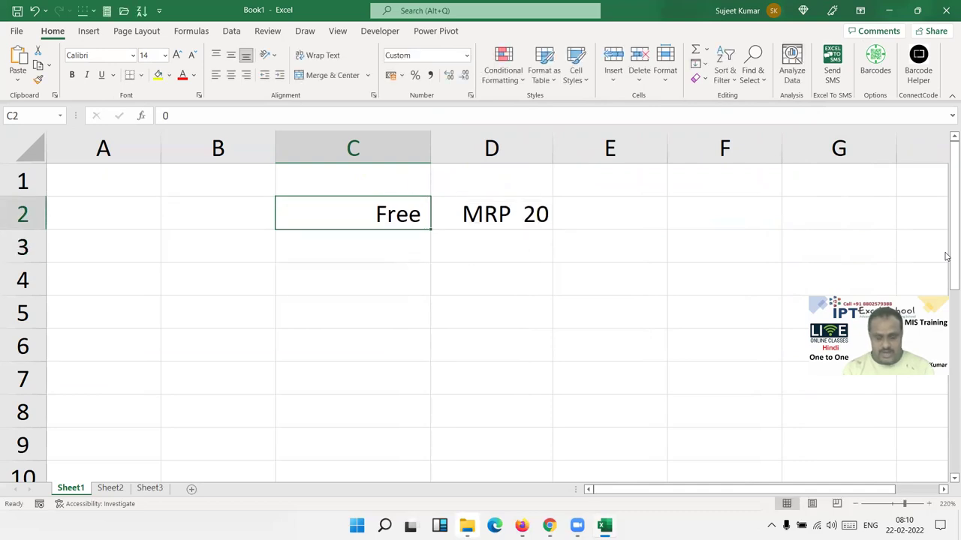
# - Enter the text No in C2, shown as Remarks No, so D2 returns #VALUE!
pyautogui.press('F2')
pyautogui.press('BackSpace')
pyautogui.write('No')
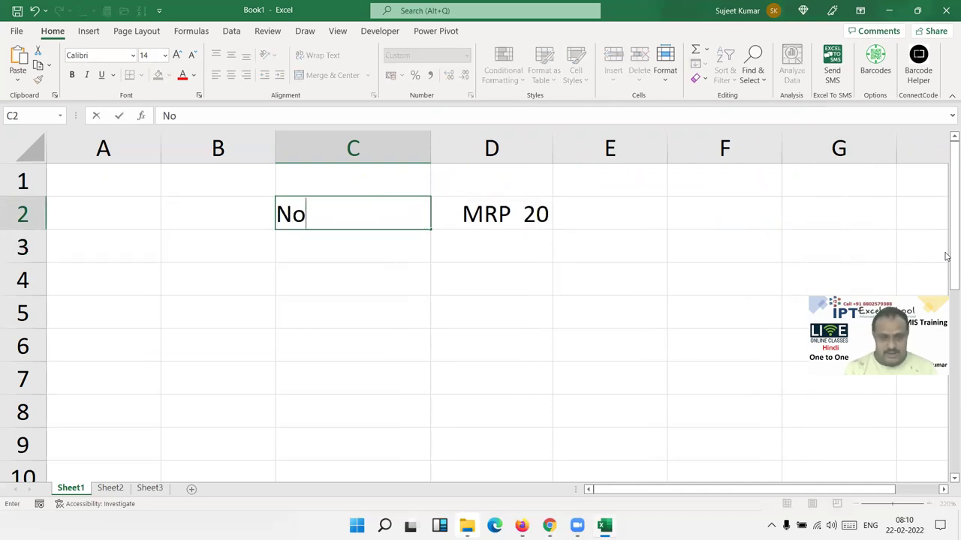
pyautogui.press('Return')
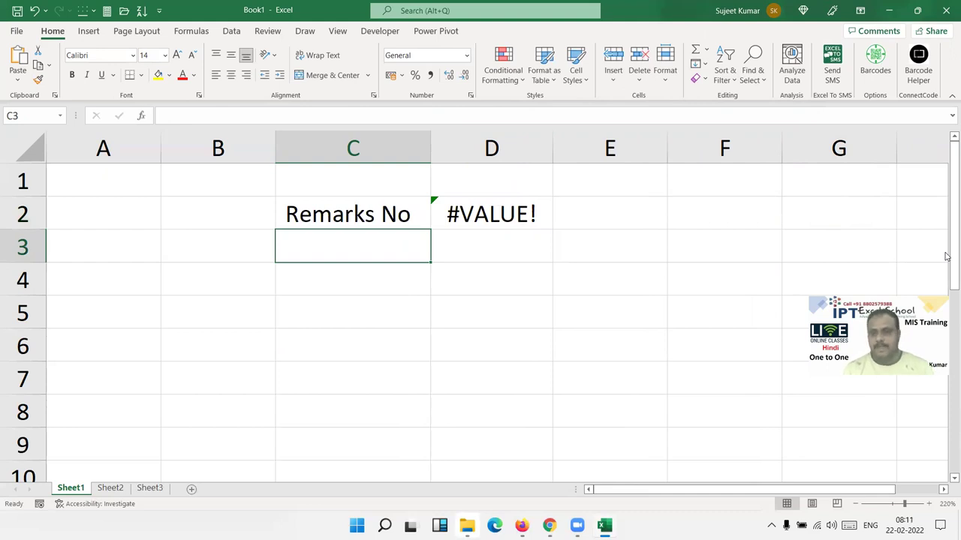
pyautogui.press('Up')
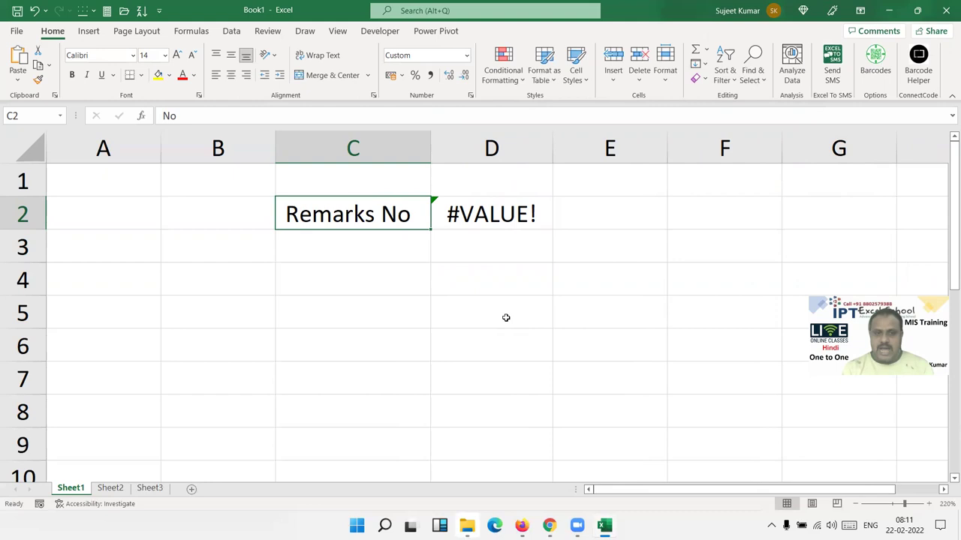
pyautogui.hotkey('alt', 'Tab')
pyautogui.click(159, 411)
pyautogui.click(161, 407)
pyautogui.moveTo(218, 408)
pyautogui.mouseDown()
pyautogui.moveTo(242, 409)
pyautogui.moveTo(214, 408)
pyautogui.mouseUp()
pyautogui.click(240, 409)
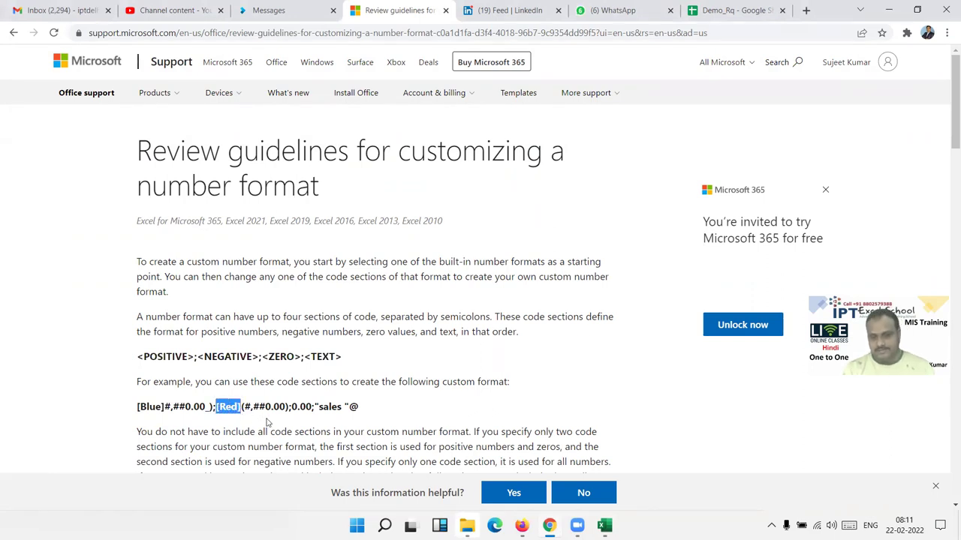
pyautogui.hotkey('alt', 'Tab')
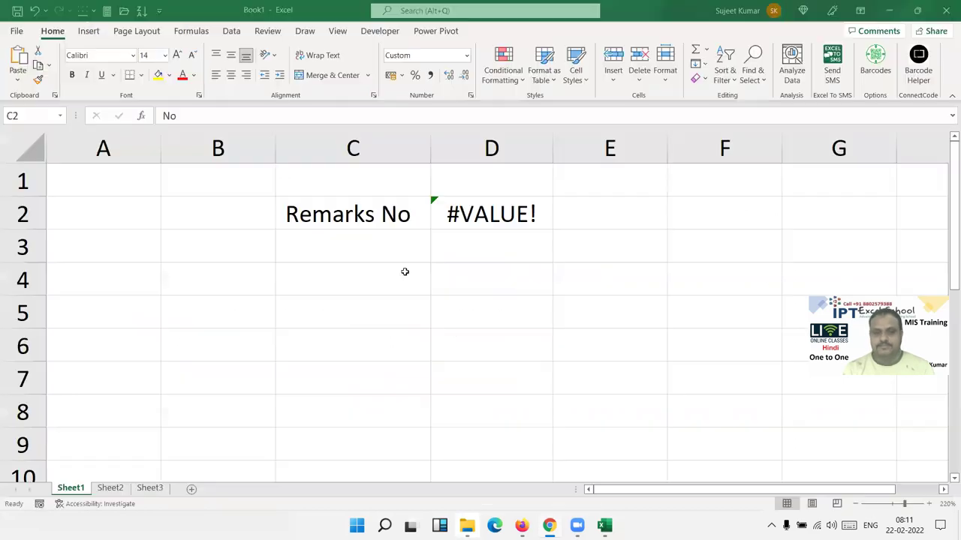
# - Add [RED] to the negative section of C2's custom format
pyautogui.hotkey('ctrl', '1')
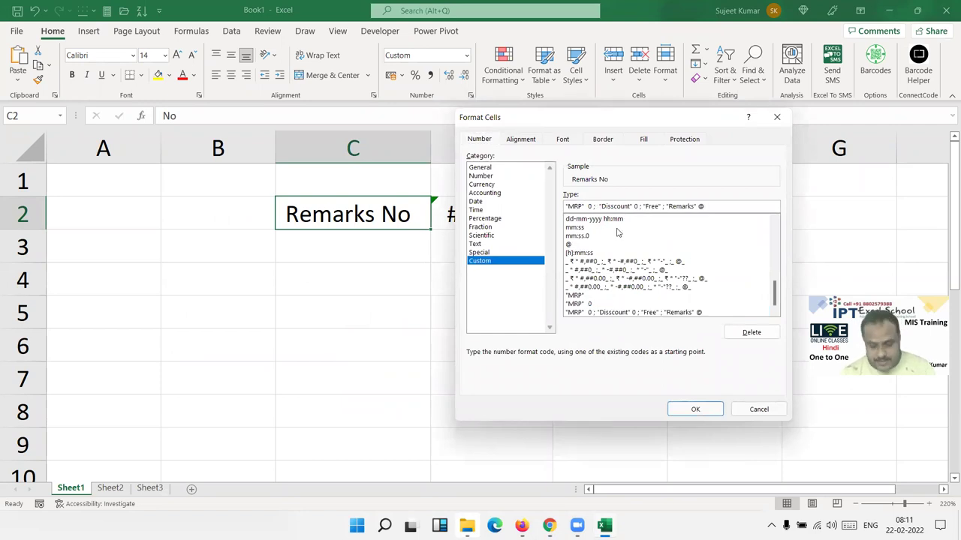
pyautogui.write('[RED ')
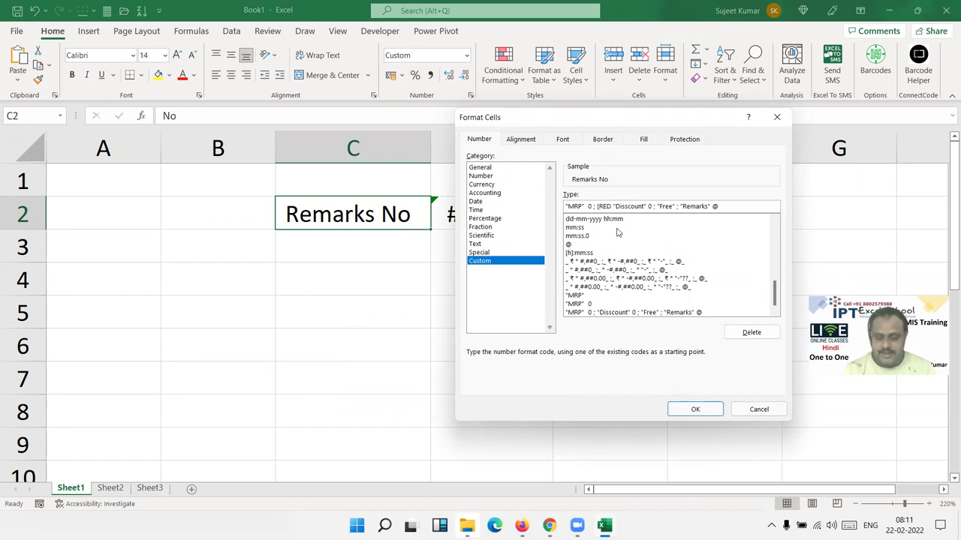
pyautogui.write(']')
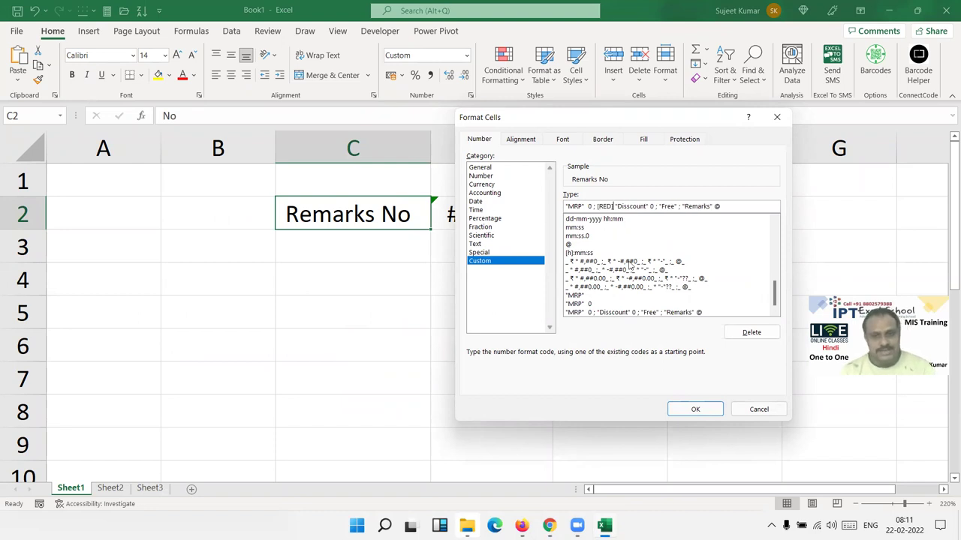
pyautogui.click(693, 411)
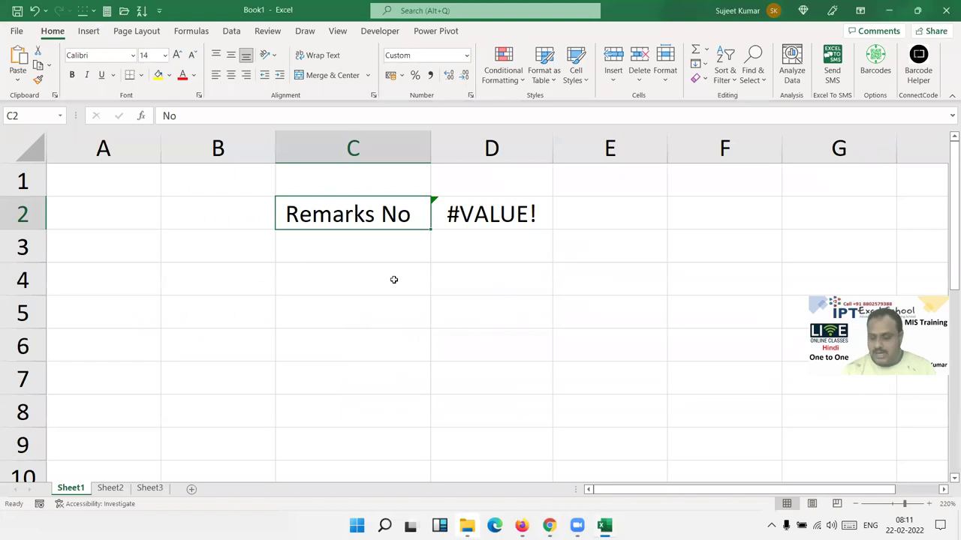
# - Test C2 with 592 and -95, which now shows as red Disscount 95
pyautogui.write('592')
pyautogui.press('Return')
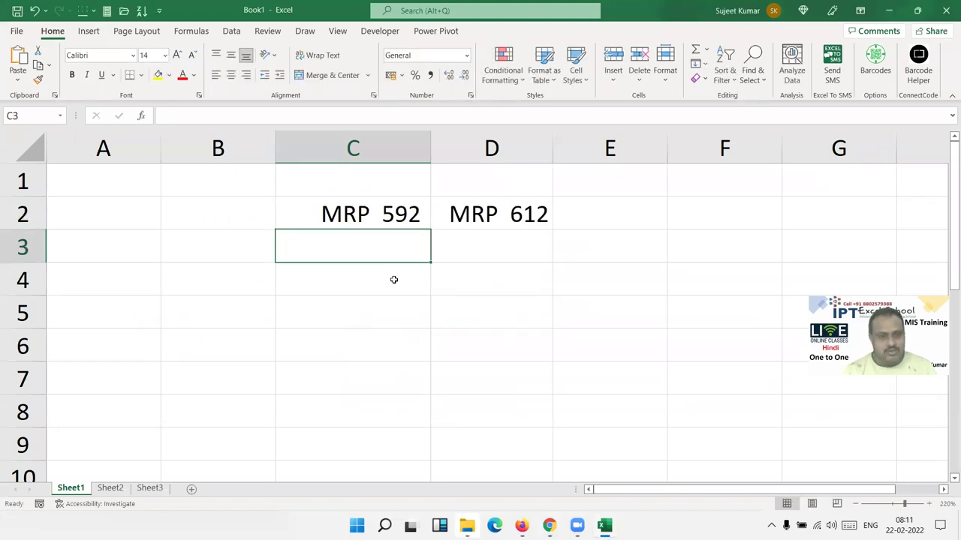
pyautogui.press('Up')
pyautogui.write('-')
pyautogui.write('95')
pyautogui.press('Return')
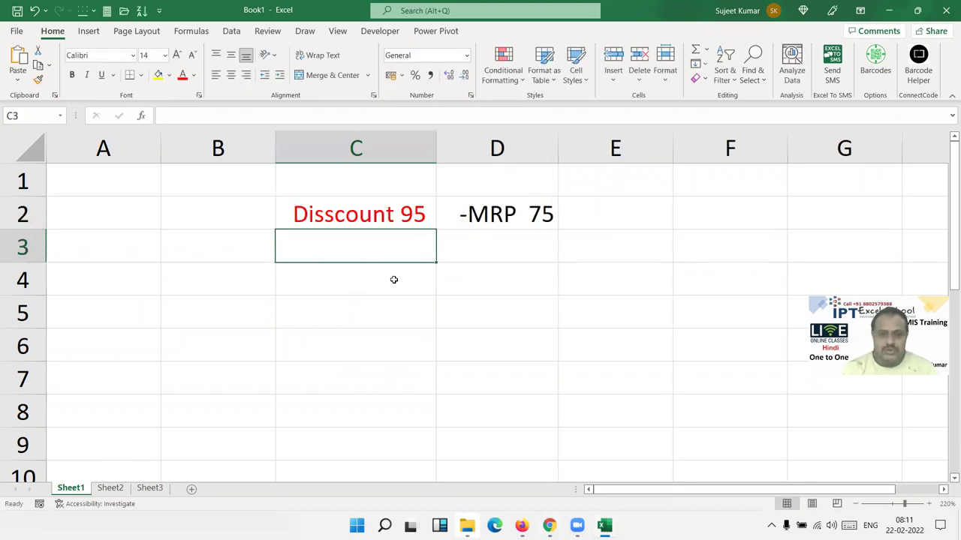
pyautogui.press('Up')
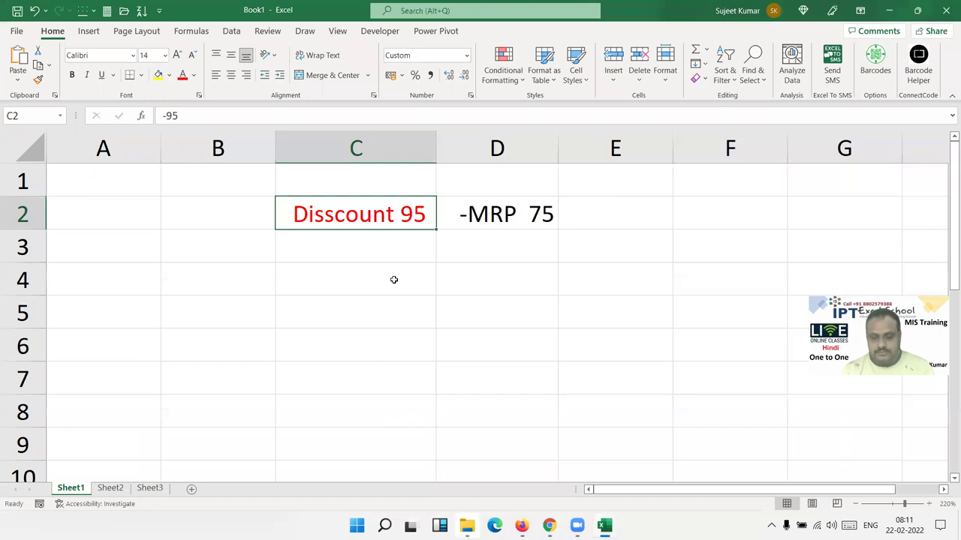
pyautogui.hotkey('alt', 'Tab')
# - Review the [Red] color example in the support page's format guidance
pyautogui.scroll(-3, 247, 345)
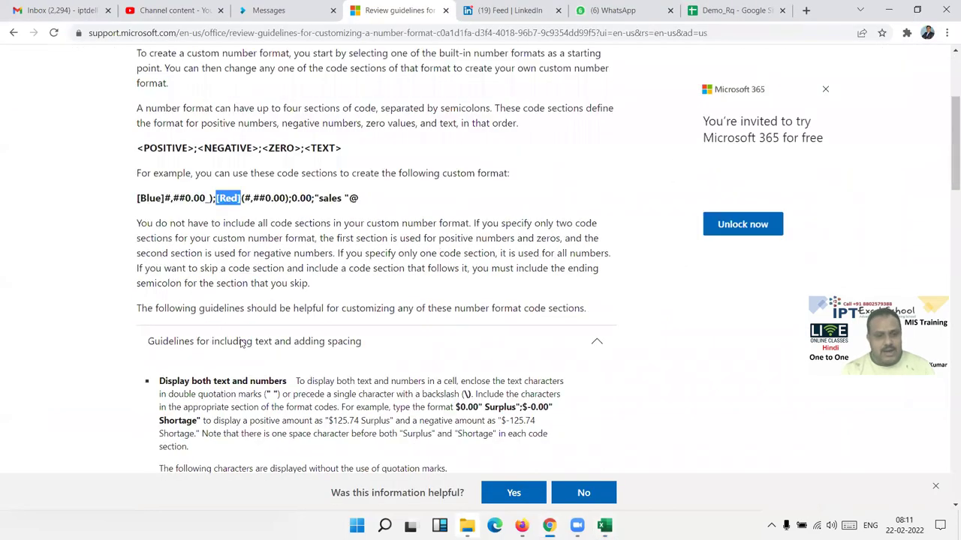
pyautogui.click(169, 199)
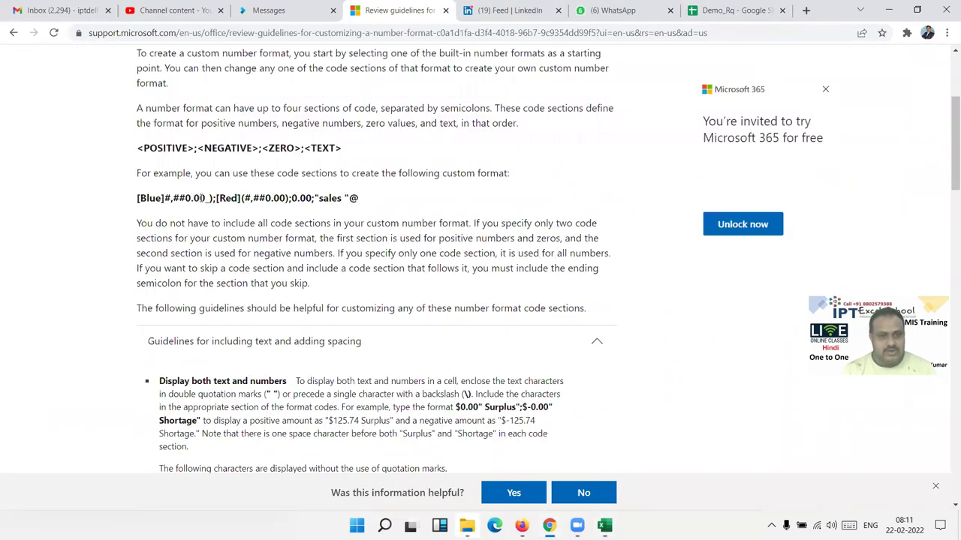
pyautogui.doubleClick(228, 198)
pyautogui.moveTo(243, 198); pyautogui.dragTo(251, 198)
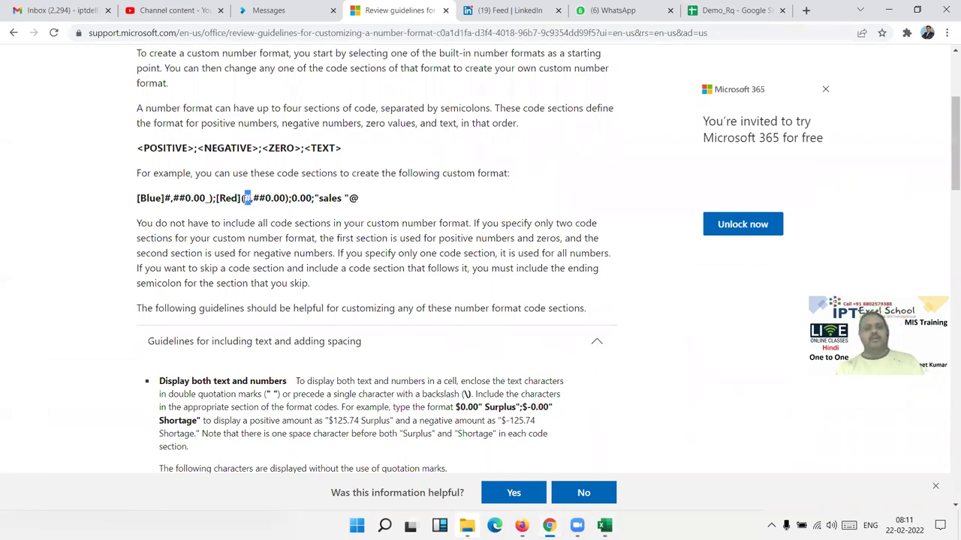
pyautogui.scroll(-3, 334, 259)
pyautogui.scroll(-3, 333, 260)
pyautogui.scroll(3, 333, 260)
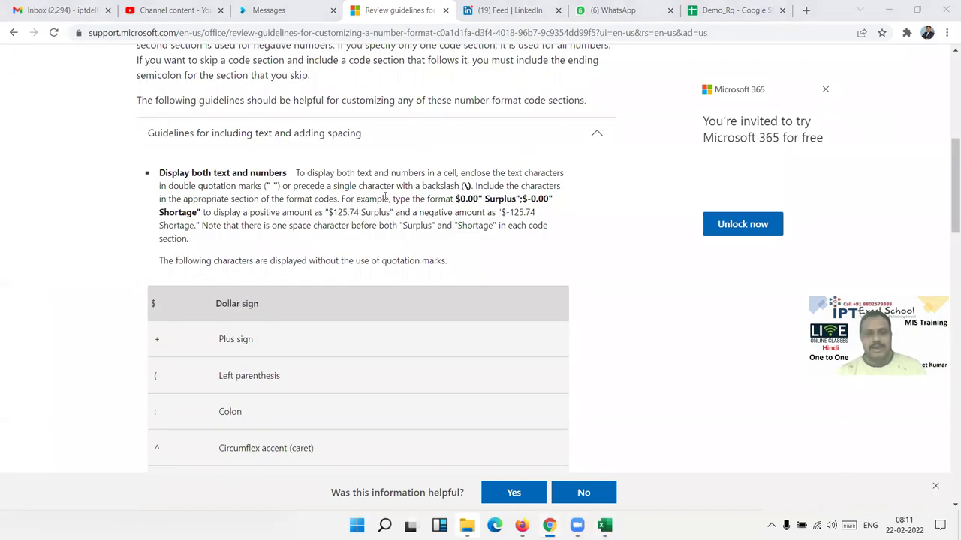
# - Inspect C2's MRP format code in Format Cells without changing it
pyautogui.hotkey('alt', 'Tab')
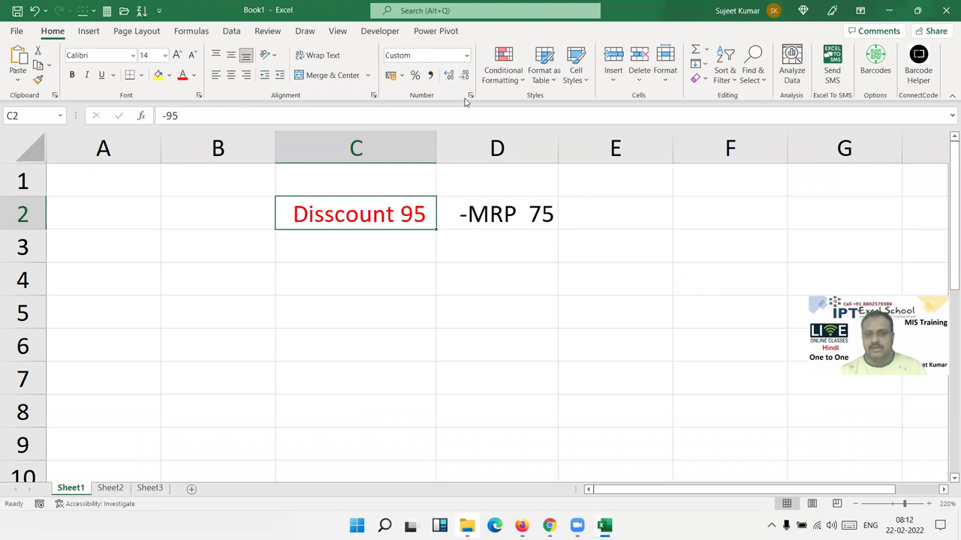
pyautogui.click(470, 95)
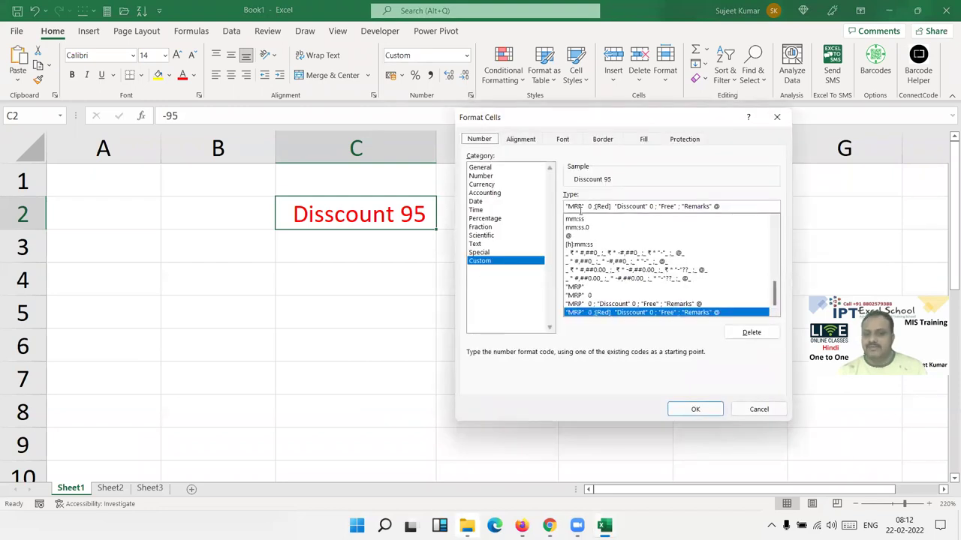
pyautogui.moveTo(585, 206); pyautogui.dragTo(553, 204)
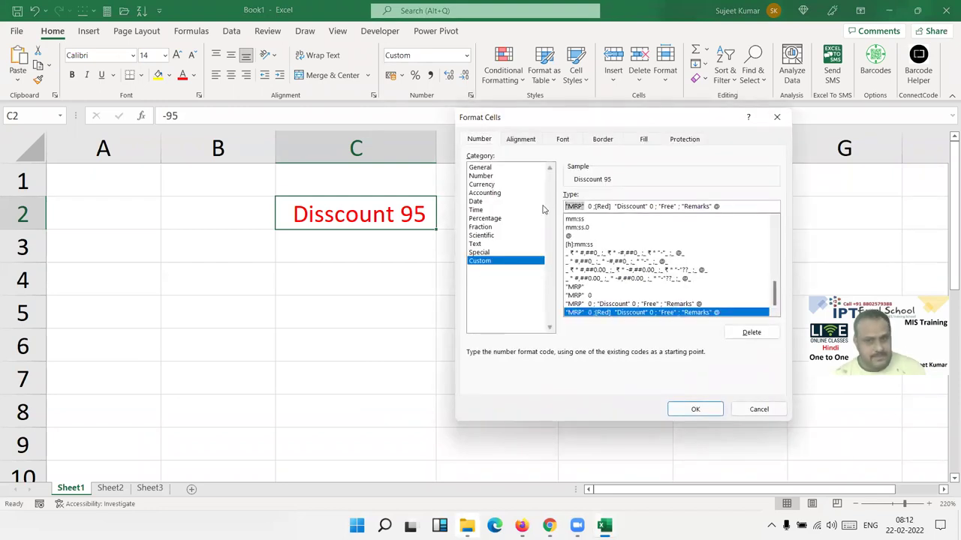
pyautogui.press('Escape')
# - Read the guidance on characters displayed without quotes, then return to Excel at C4
pyautogui.hotkey('alt', 'Tab')
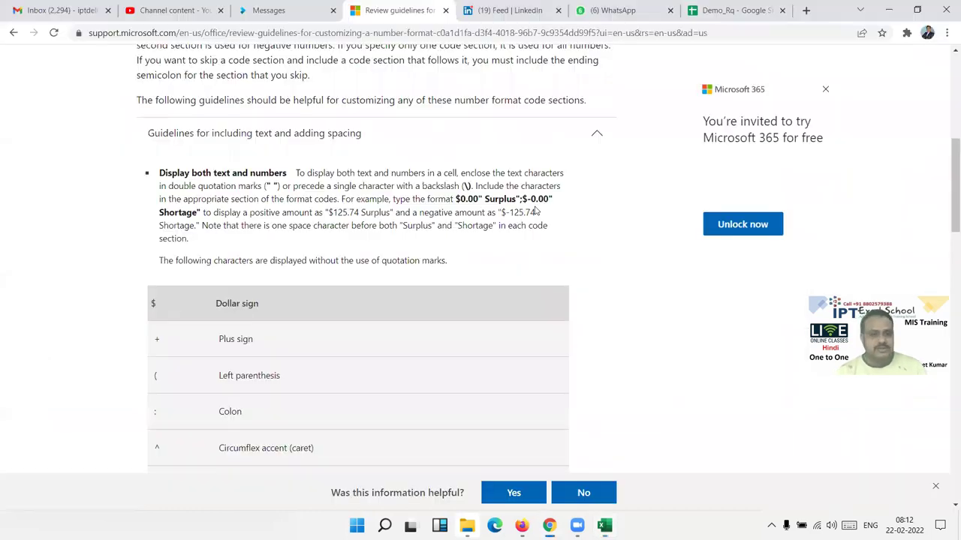
pyautogui.scroll(-5, 228, 287)
pyautogui.scroll(-6, 229, 288)
pyautogui.scroll(7, 233, 278)
pyautogui.scroll(2, 236, 270)
pyautogui.scroll(3, 240, 278)
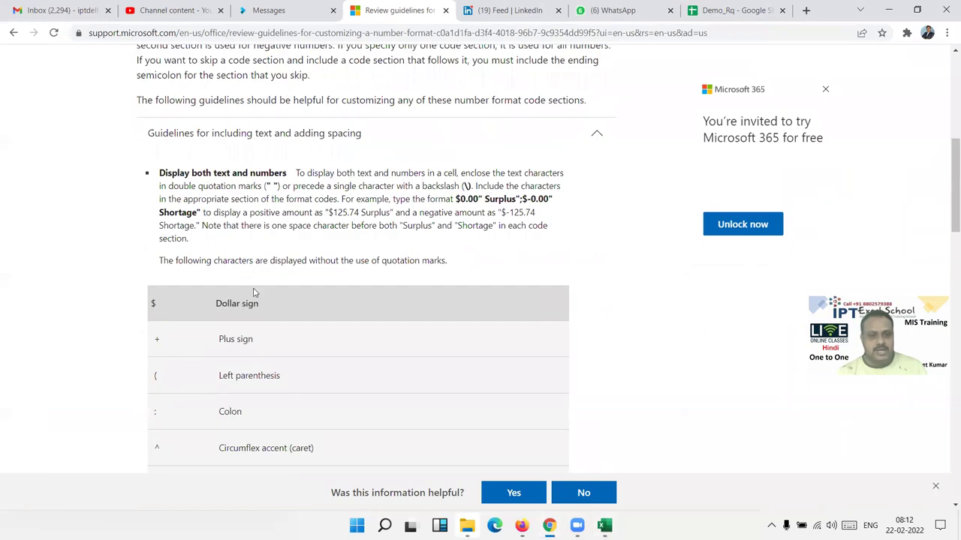
pyautogui.moveTo(160, 258); pyautogui.dragTo(443, 261)
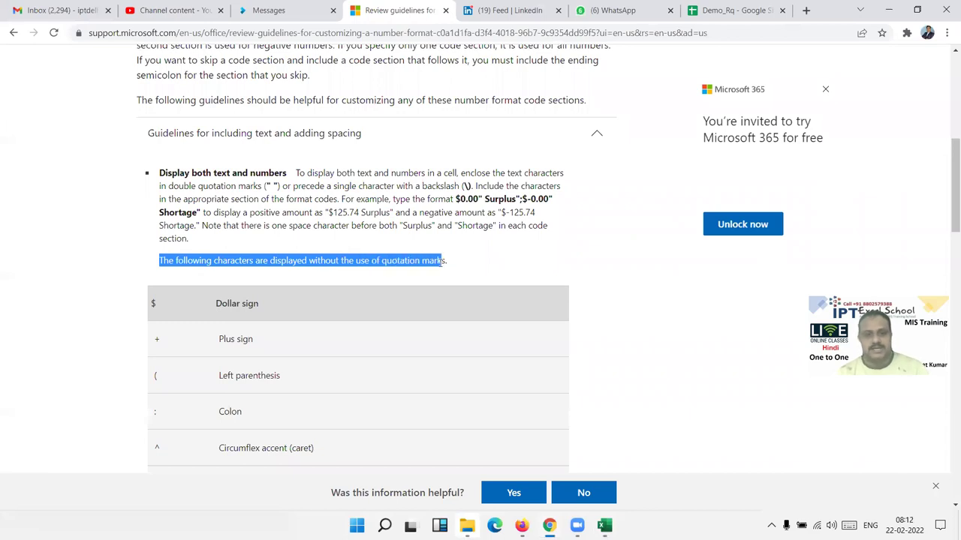
pyautogui.scroll(-3, 409, 326)
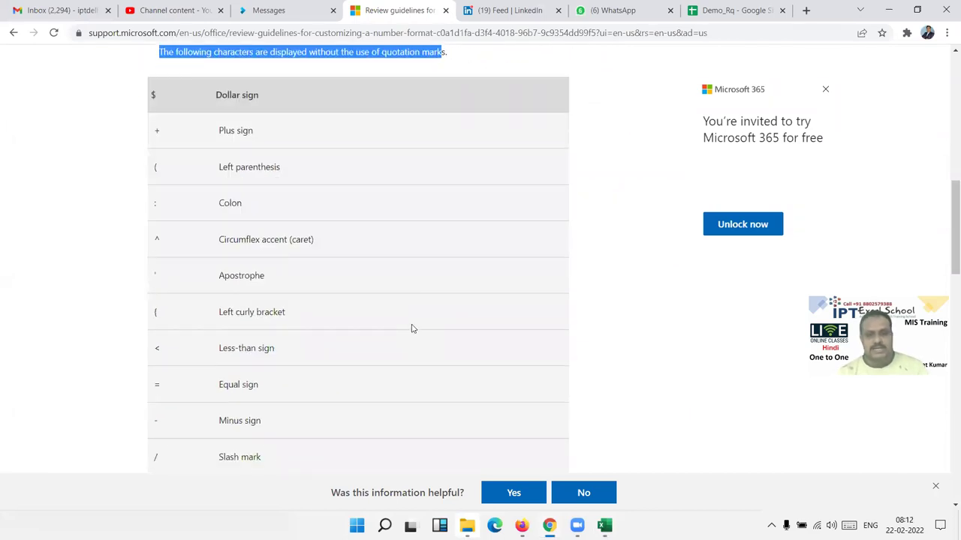
pyautogui.hotkey('alt', 'Tab')
pyautogui.click(345, 279)
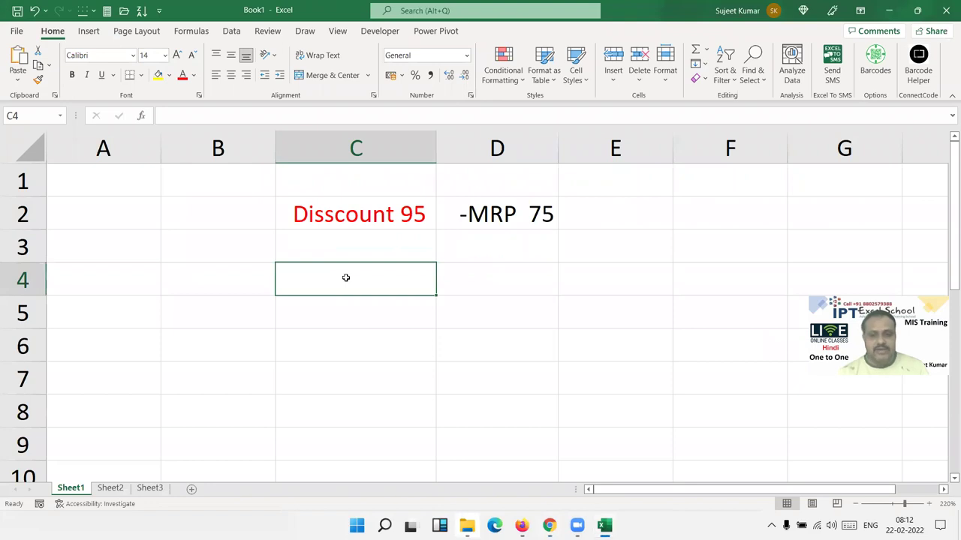
# - Try typing 5' 22'' as text in C5, then undo it
pyautogui.press('Return')
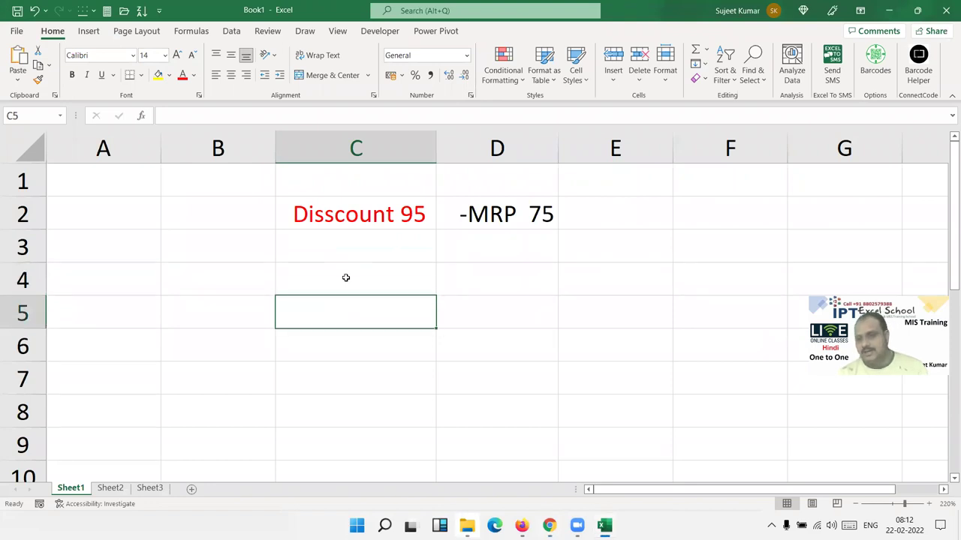
pyautogui.write('5')
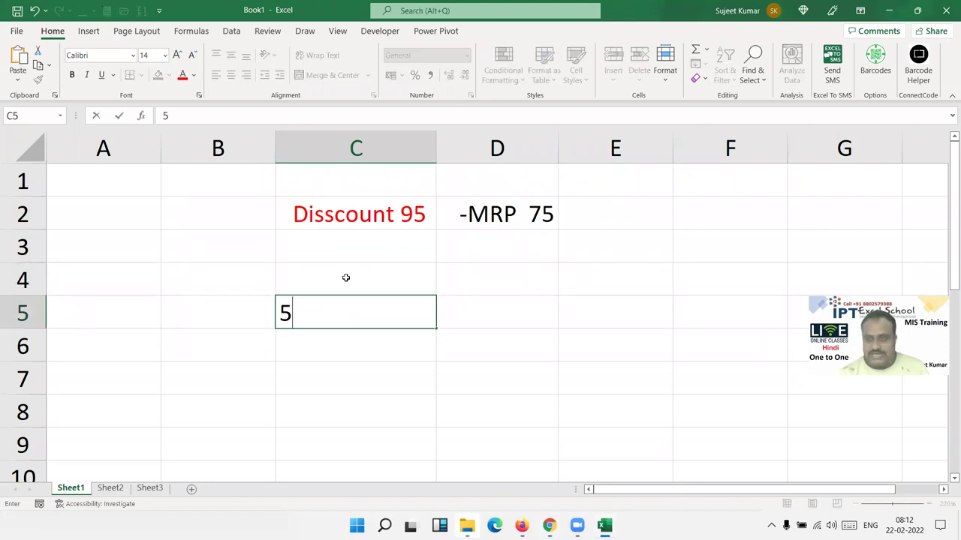
pyautogui.write("' ")
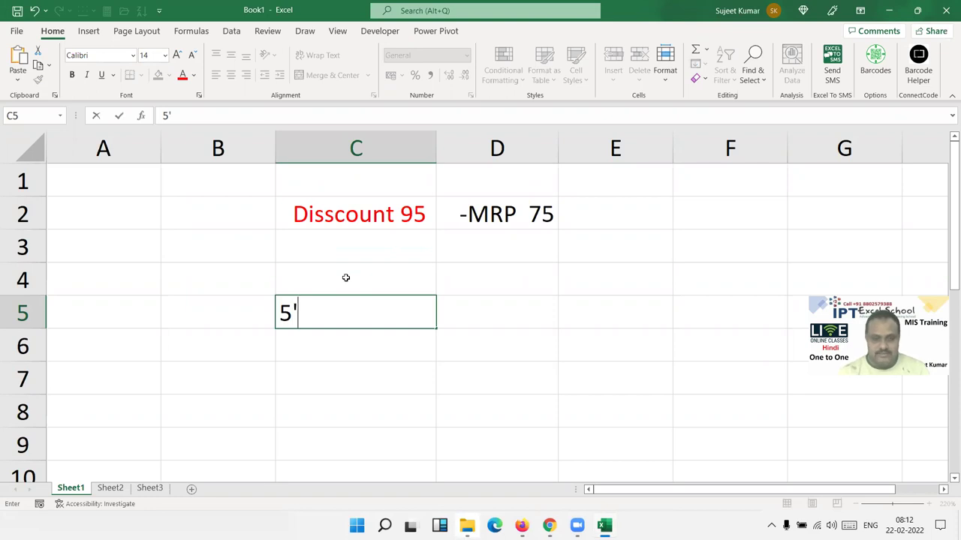
pyautogui.write("22''")
pyautogui.press('Return')
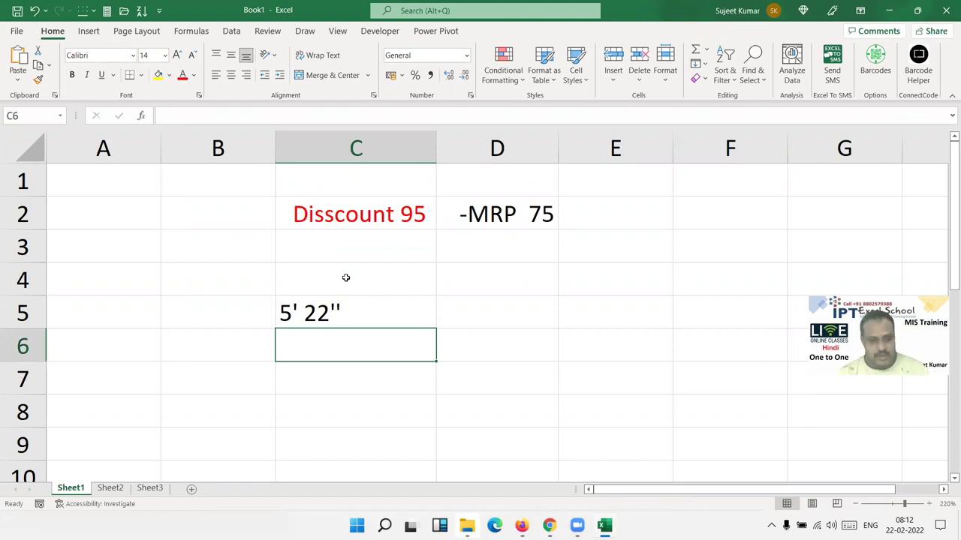
pyautogui.hotkey('ctrl', 'z')
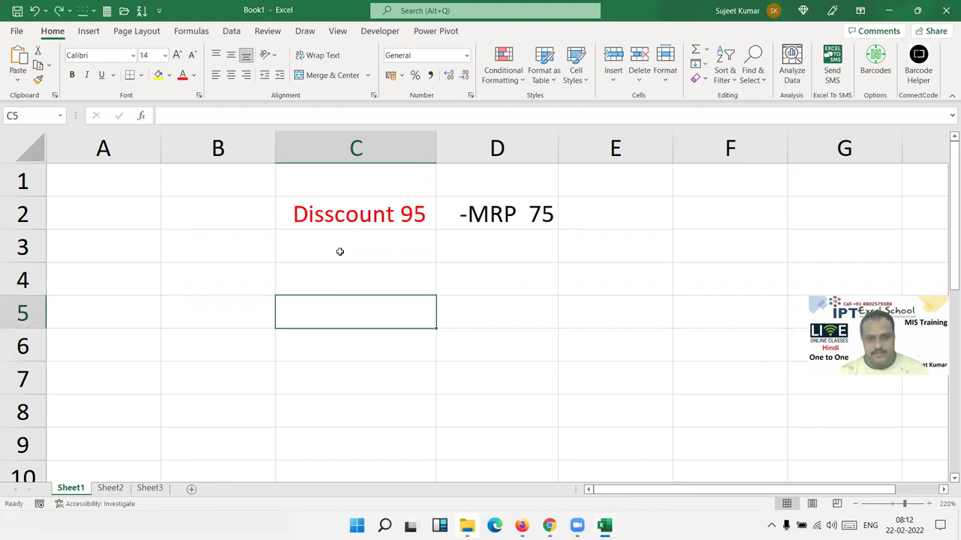
# - Give C5 a custom feet-and-inches format and enter the value, displayed as 5 ' 23''
pyautogui.click(469, 95)
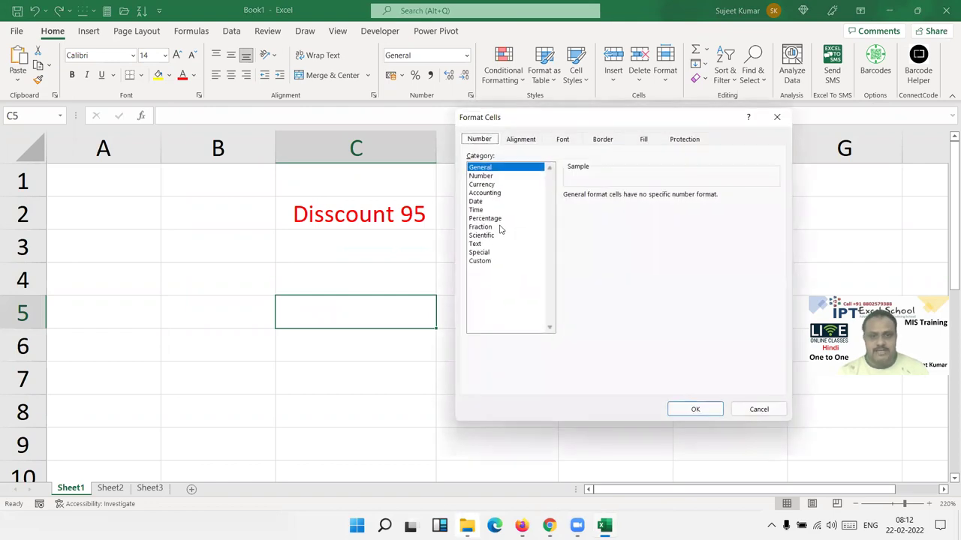
pyautogui.click(484, 261)
pyautogui.doubleClick(575, 207)
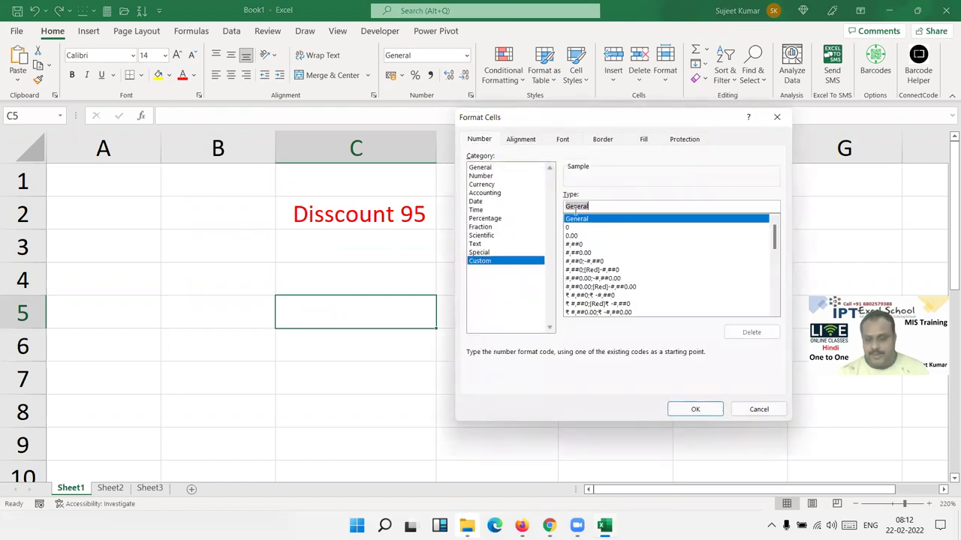
pyautogui.write('0 \' 00"')
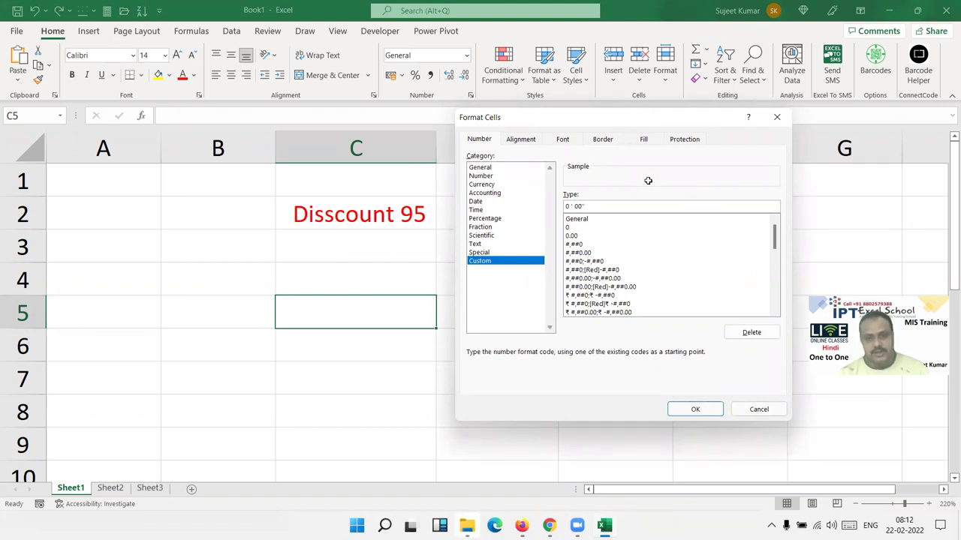
pyautogui.press('Return')
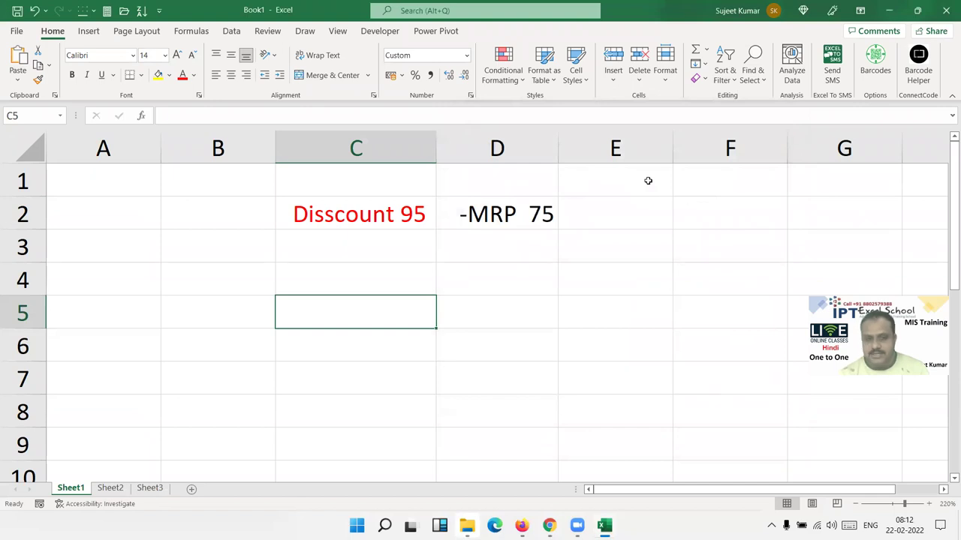
pyautogui.write("5 ' ")
pyautogui.write('23')
pyautogui.press('Return')
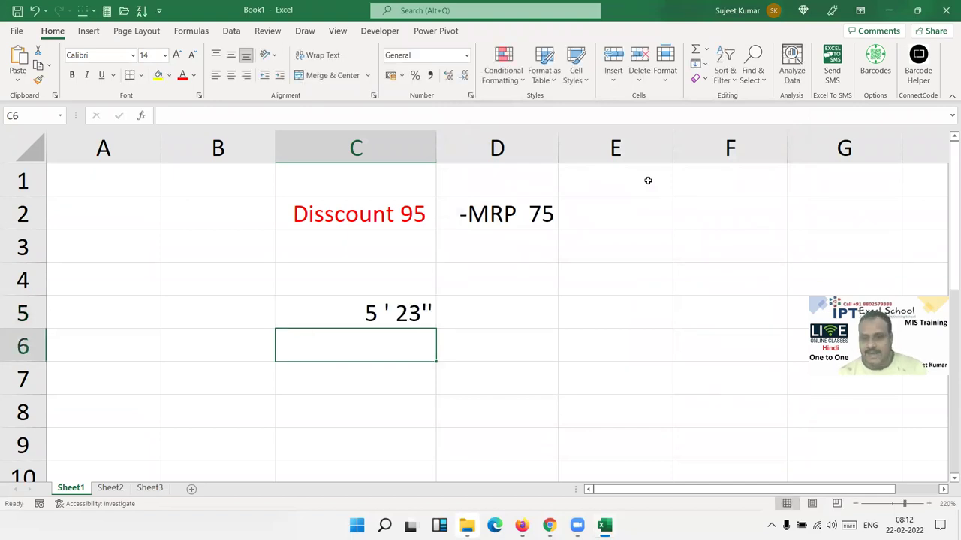
# - Select C7, then look up the @ text-entry example in the support article before returning to Excel
pyautogui.click(367, 375)
pyautogui.hotkey('alt', 'Tab')
pyautogui.scroll(-1, 289, 340)
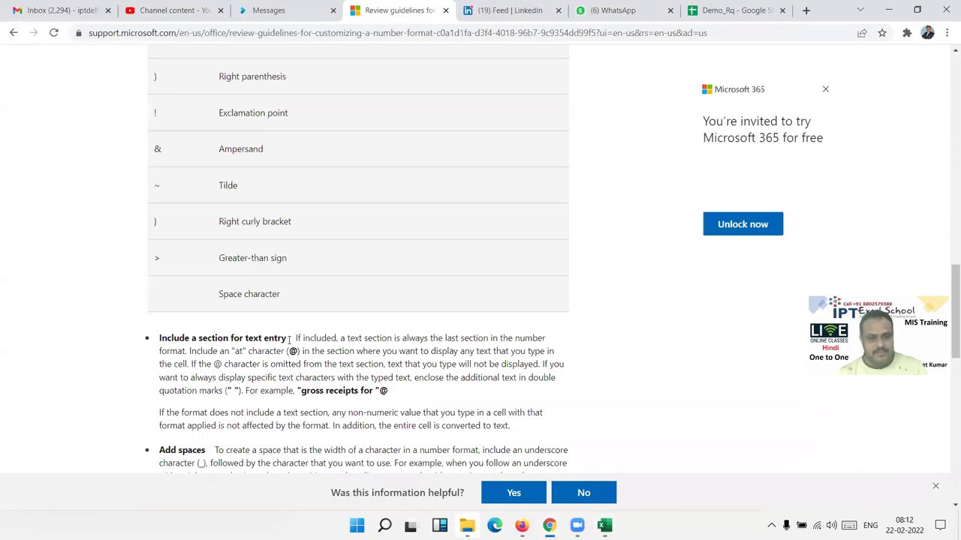
pyautogui.scroll(-3, 289, 340)
pyautogui.moveTo(376, 183); pyautogui.dragTo(388, 183)
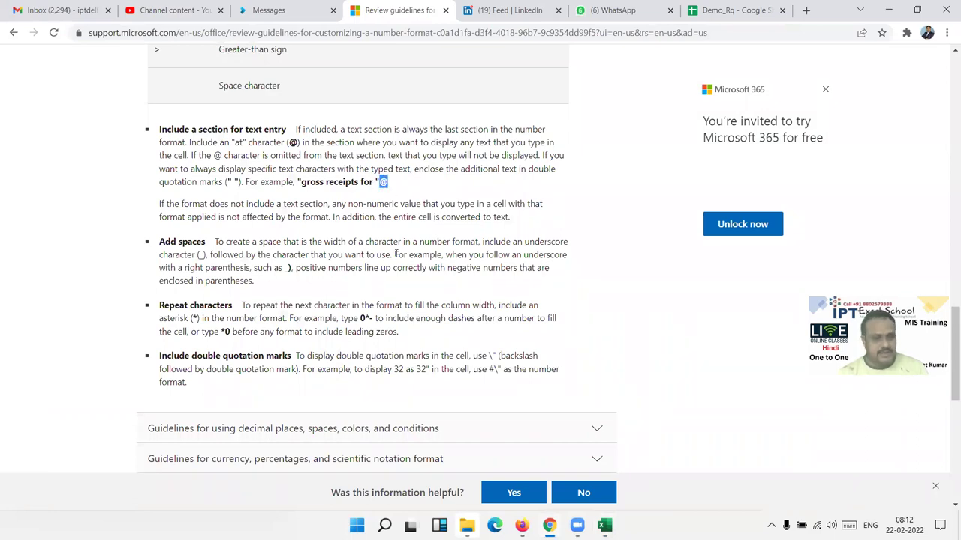
pyautogui.hotkey('alt', 'Tab')
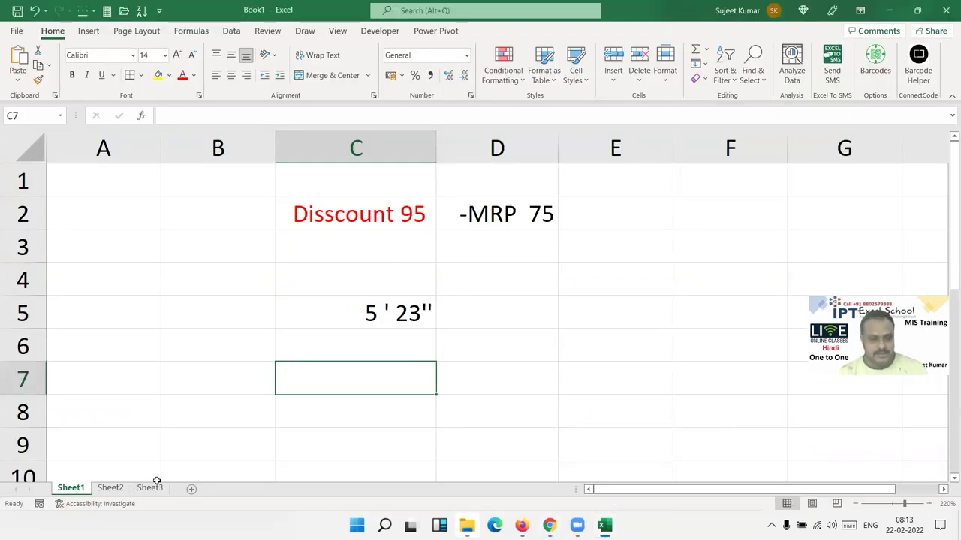
# - On Sheet2, enter the heading Company in A1
pyautogui.click(110, 488)
pyautogui.scroll(6, 116, 233)
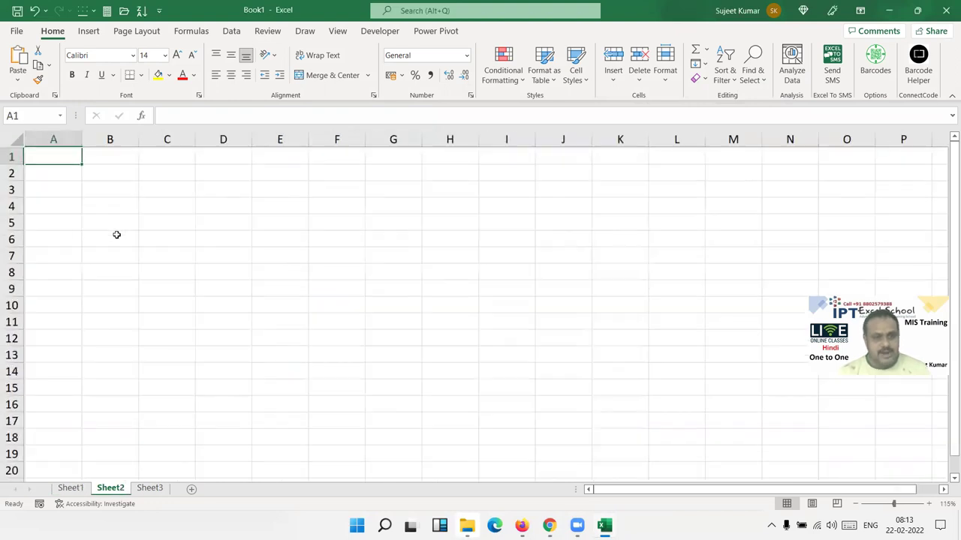
pyautogui.write('Company')
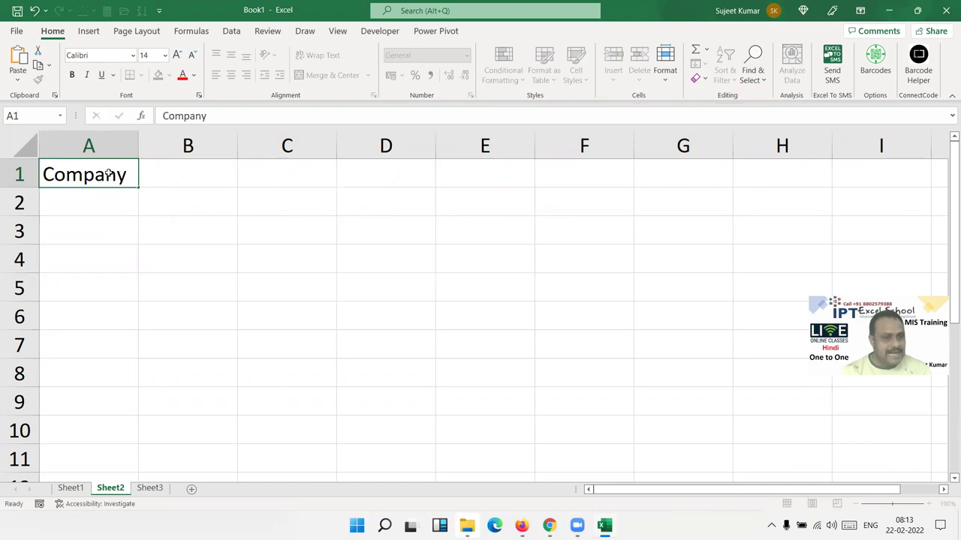
pyautogui.press('Return')
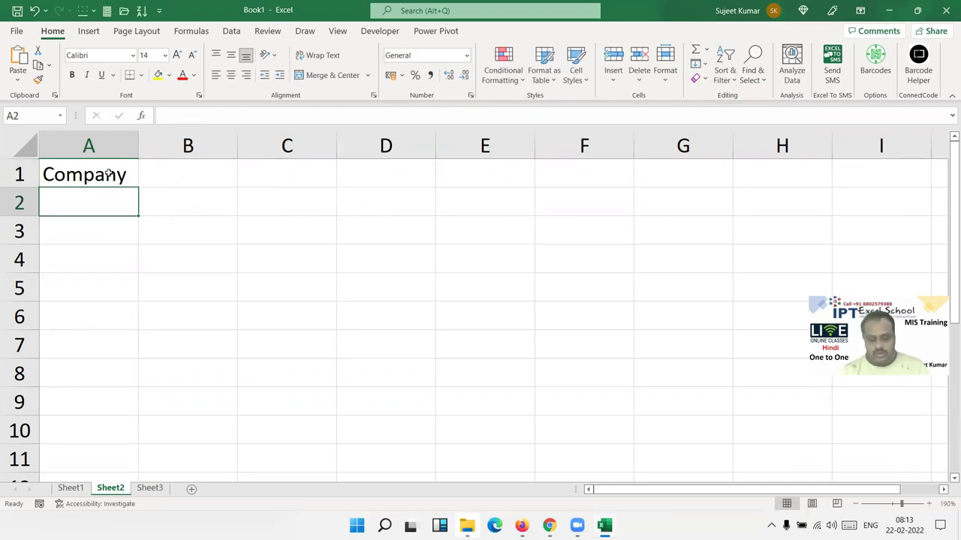
# - Enter M/S IPT in A2, then clear that cell again
pyautogui.write('M/S')
pyautogui.write('IPT')
pyautogui.press('Return')
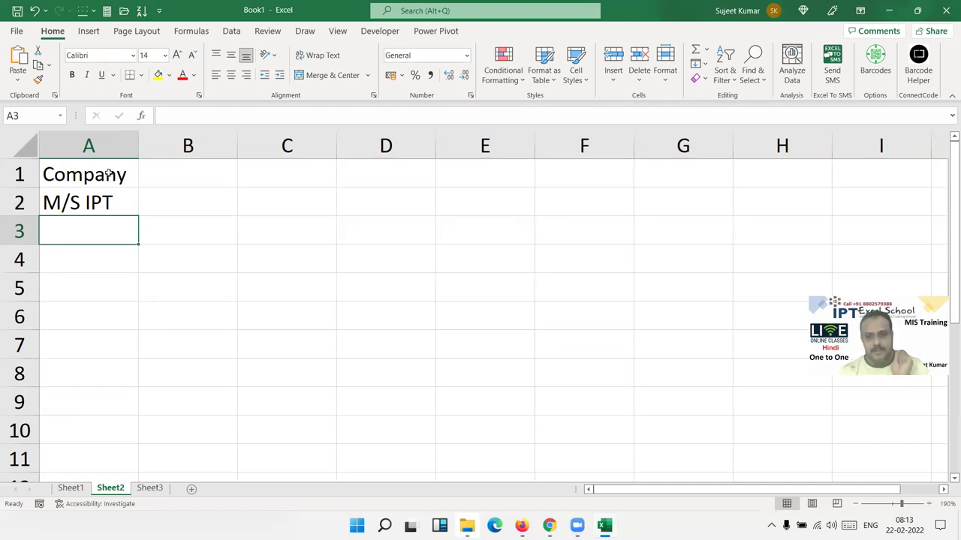
pyautogui.press('Up')
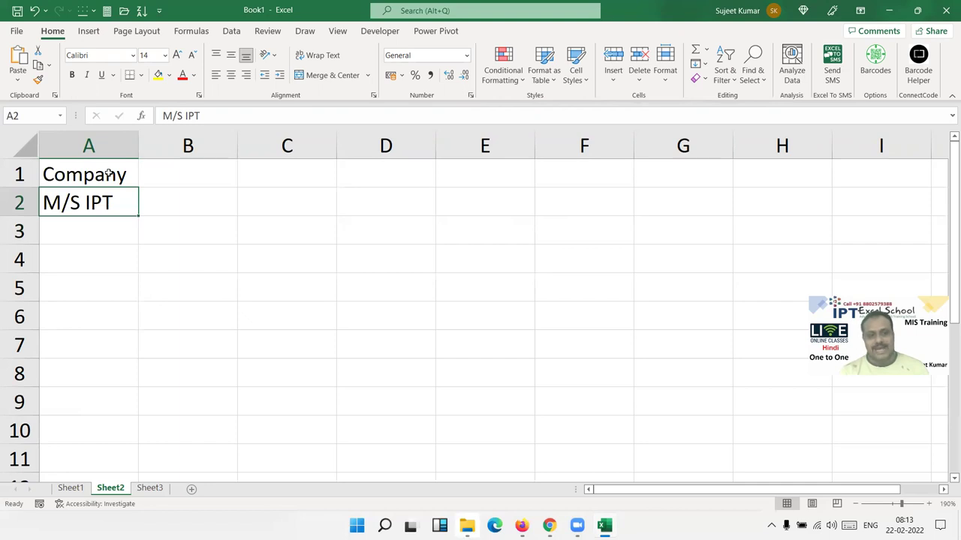
pyautogui.press('Delete')
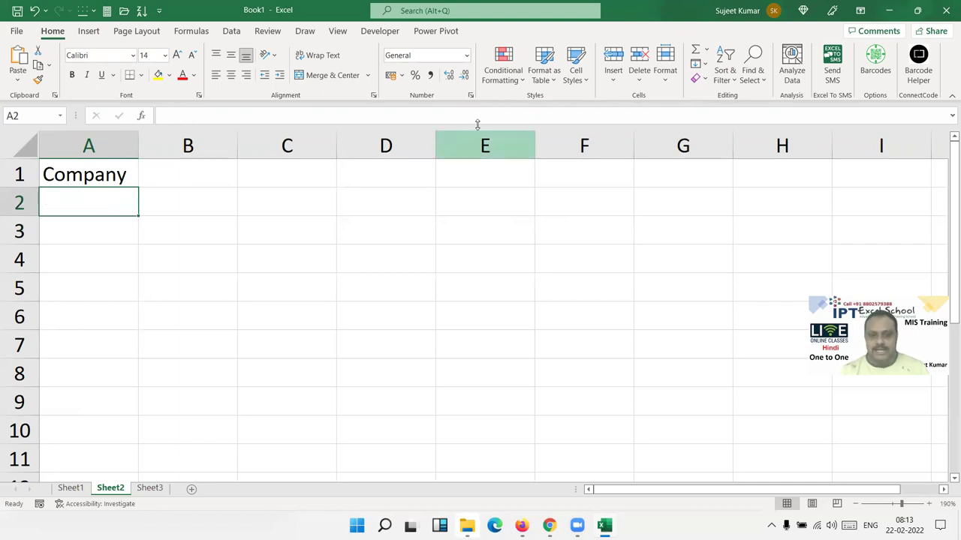
# - In Format Cells > Custom for A2, replace General with the code "M/S "@
pyautogui.click(470, 96)
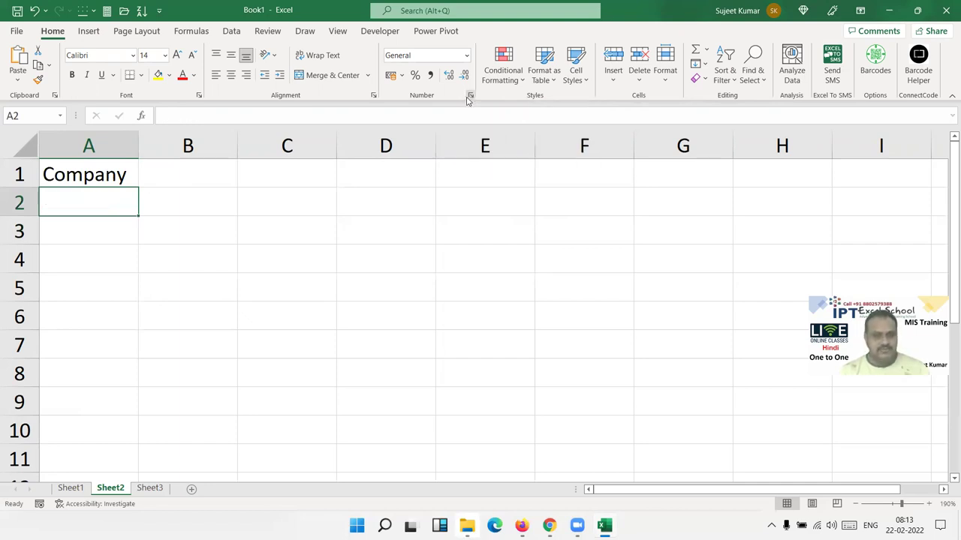
pyautogui.click(476, 261)
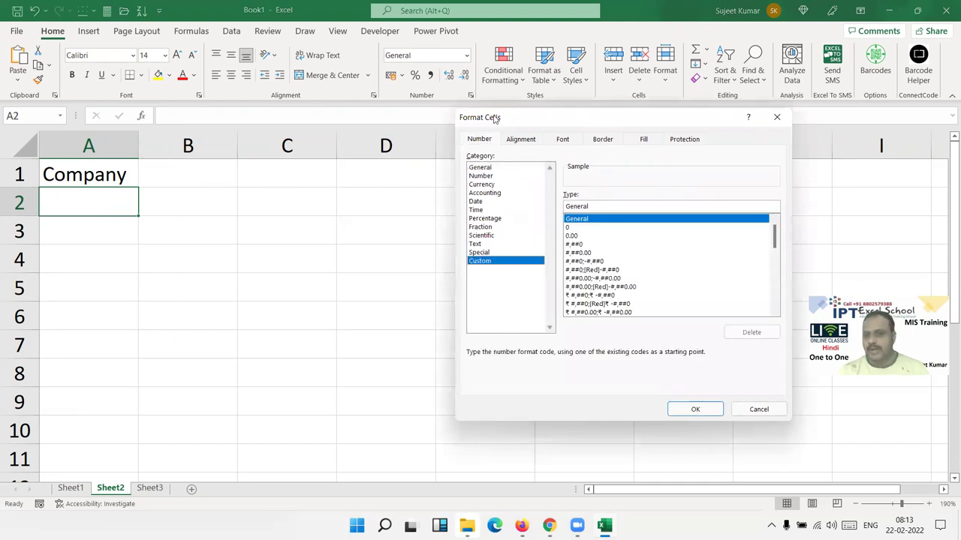
pyautogui.moveTo(490, 117); pyautogui.dragTo(380, 109)
pyautogui.doubleClick(467, 197)
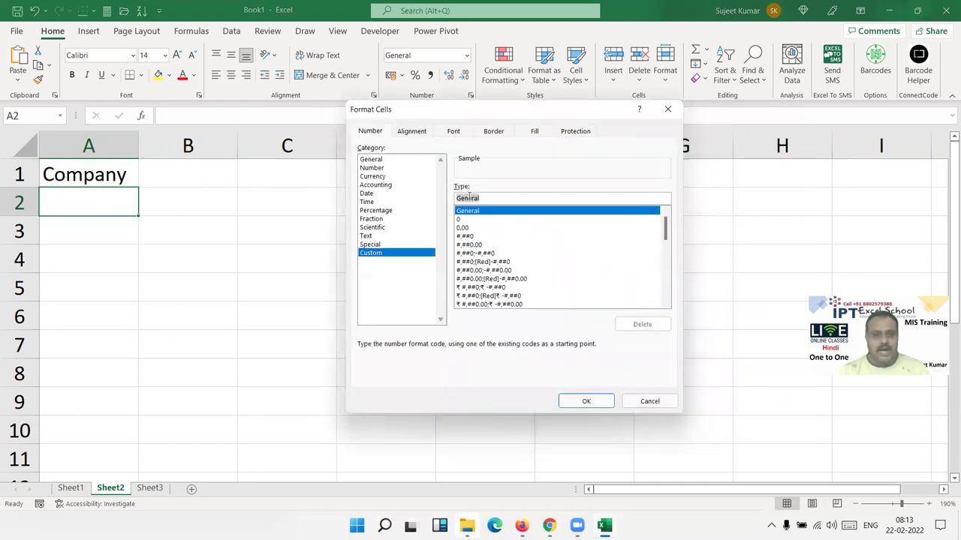
pyautogui.write('"')
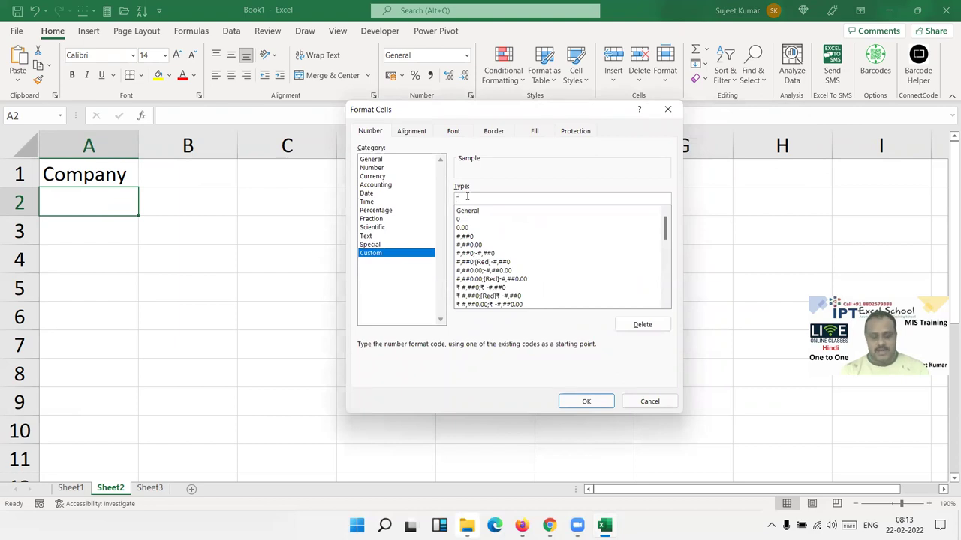
pyautogui.write('M/S')
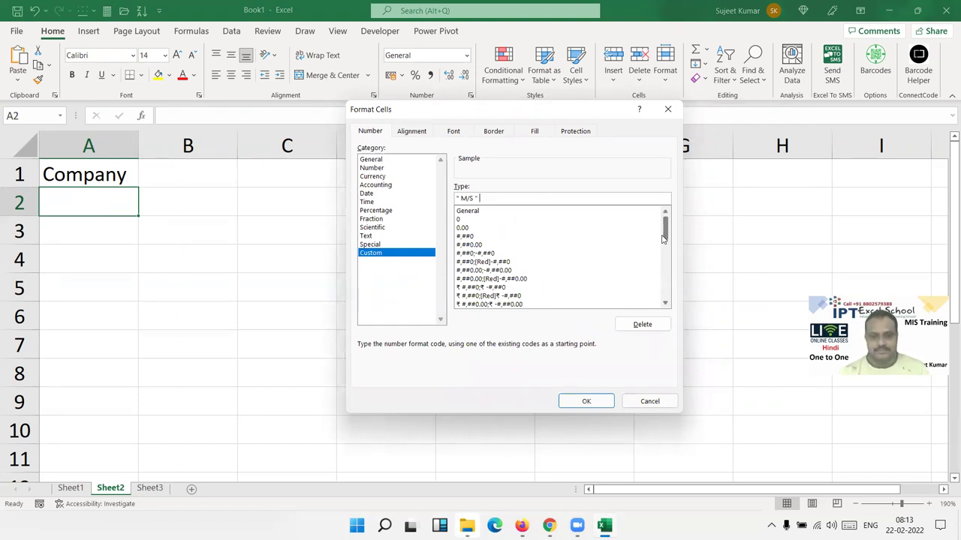
pyautogui.write('@')
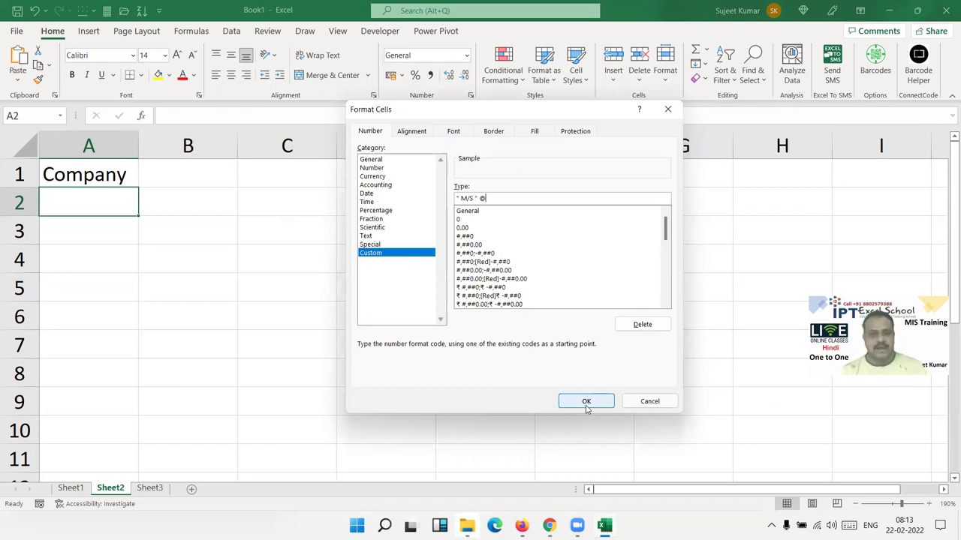
# - Apply the M/S format, enter IPT in A2, and add the heading Address in B1
pyautogui.click(586, 402)
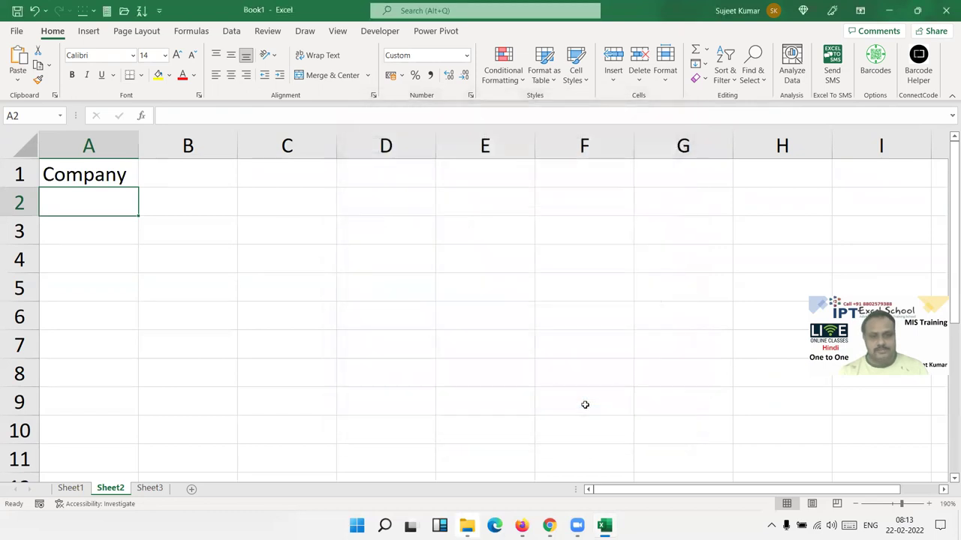
pyautogui.write('IPT')
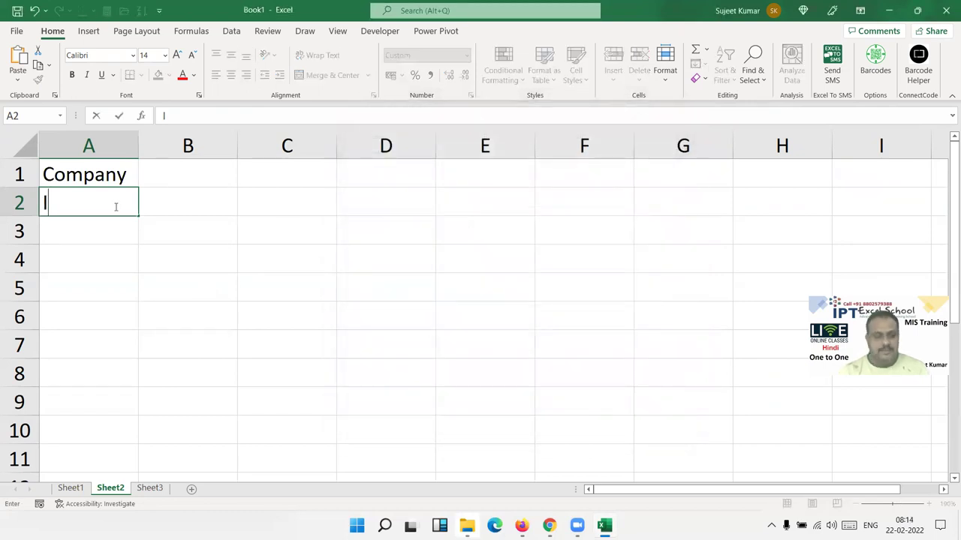
pyautogui.press('Return')
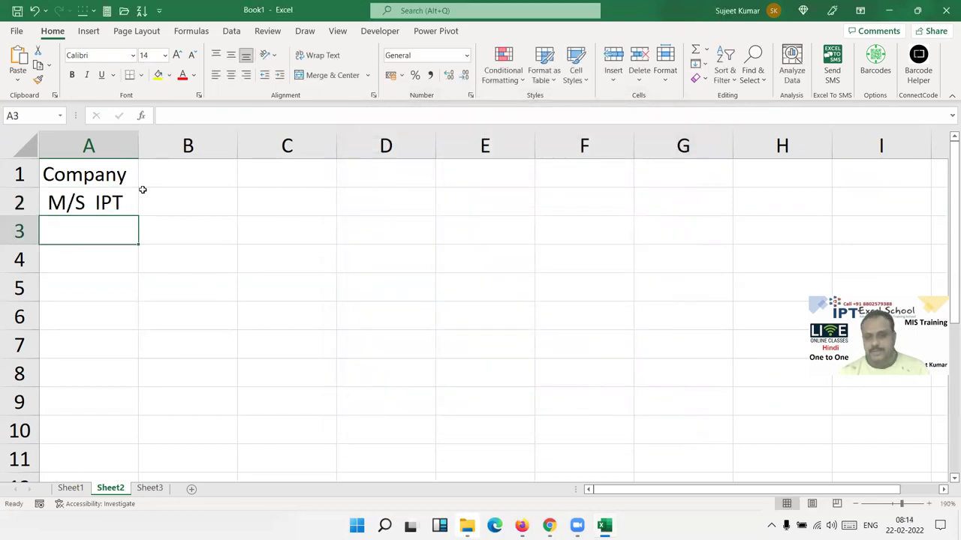
pyautogui.click(226, 179)
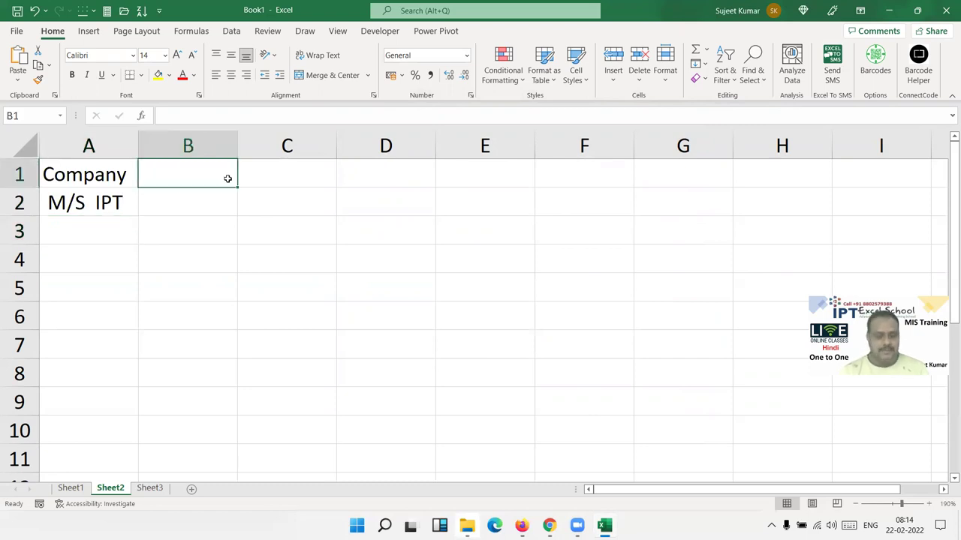
pyautogui.write('Address')
pyautogui.press('Return')
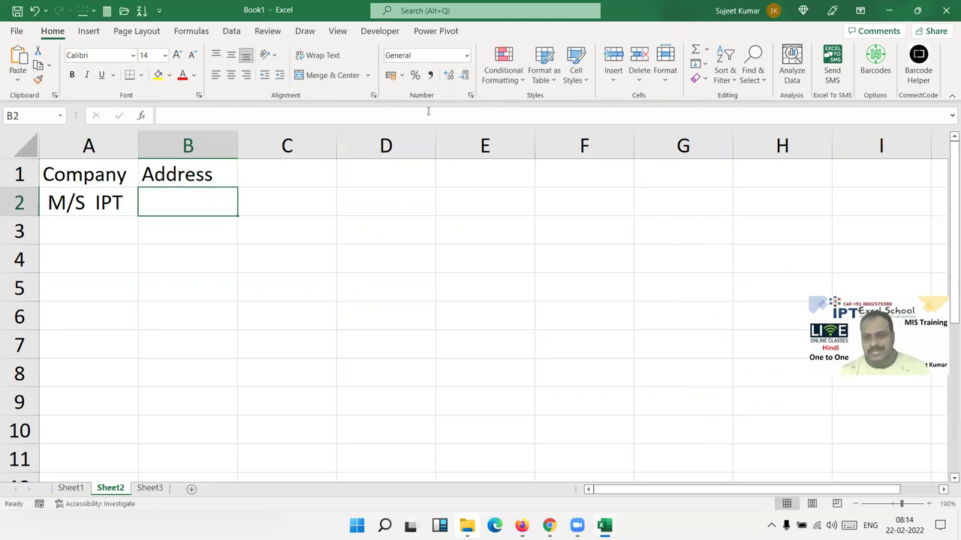
# - Give B2 a custom text format of @ followed by the quoted New Delhi city and PIN code
pyautogui.click(472, 95)
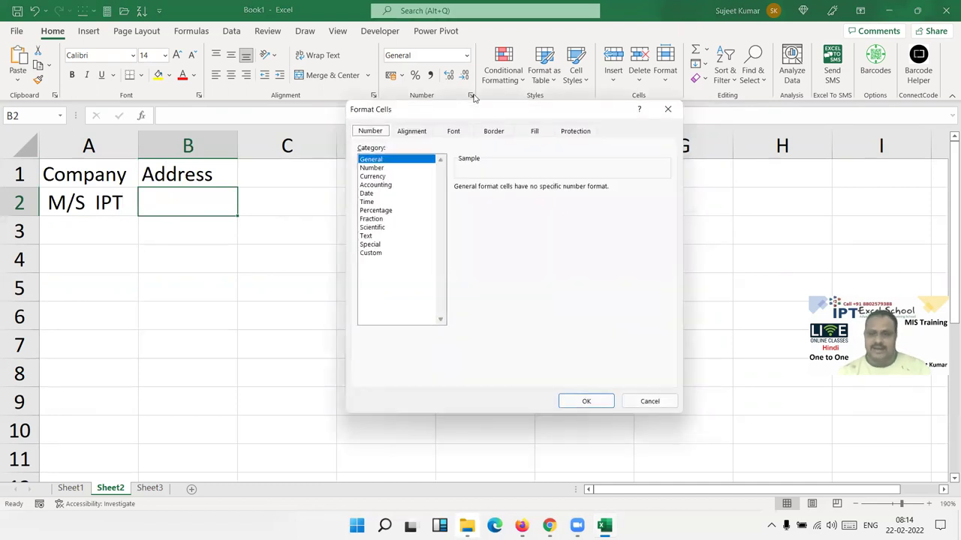
pyautogui.click(390, 252)
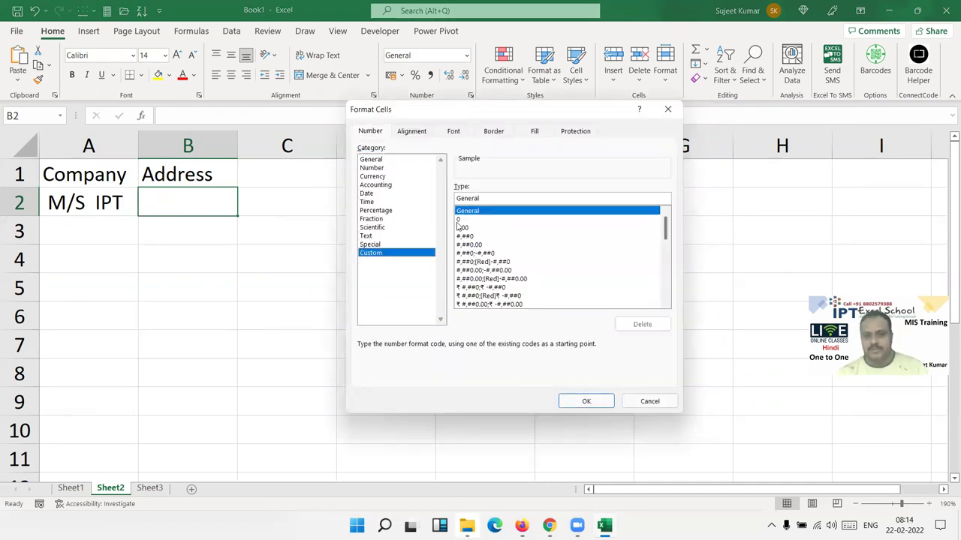
pyautogui.doubleClick(464, 198)
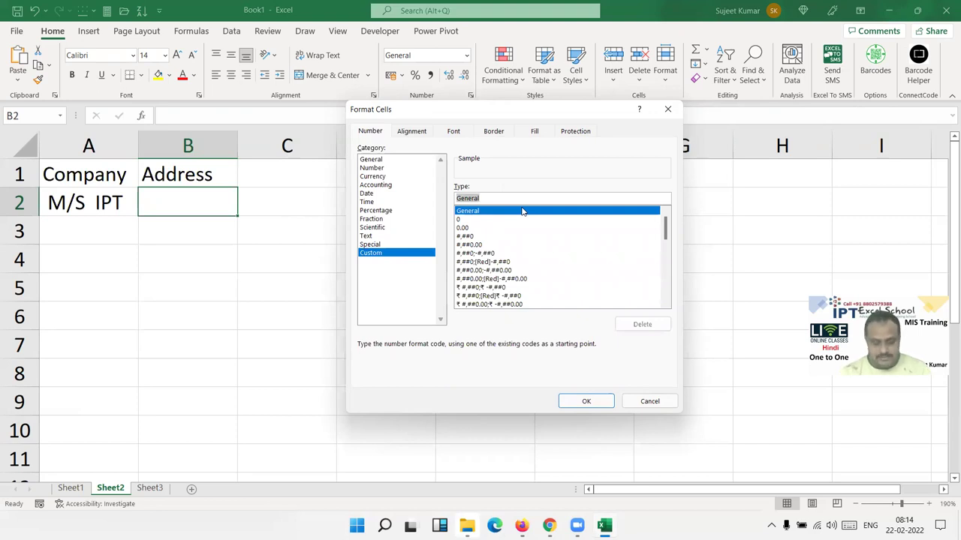
pyautogui.press('BackSpace')
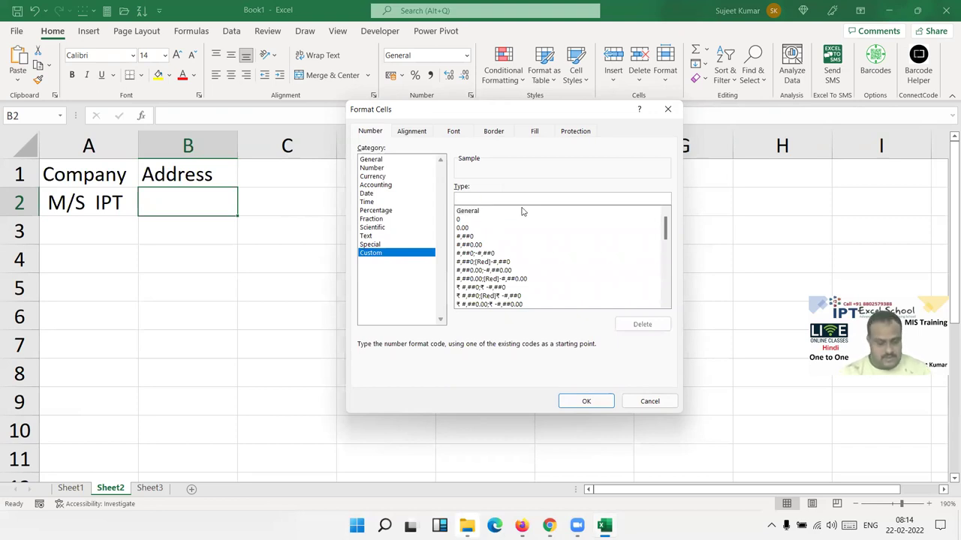
pyautogui.write('@')
pyautogui.press('BackSpace')
pyautogui.write('@ IPT')
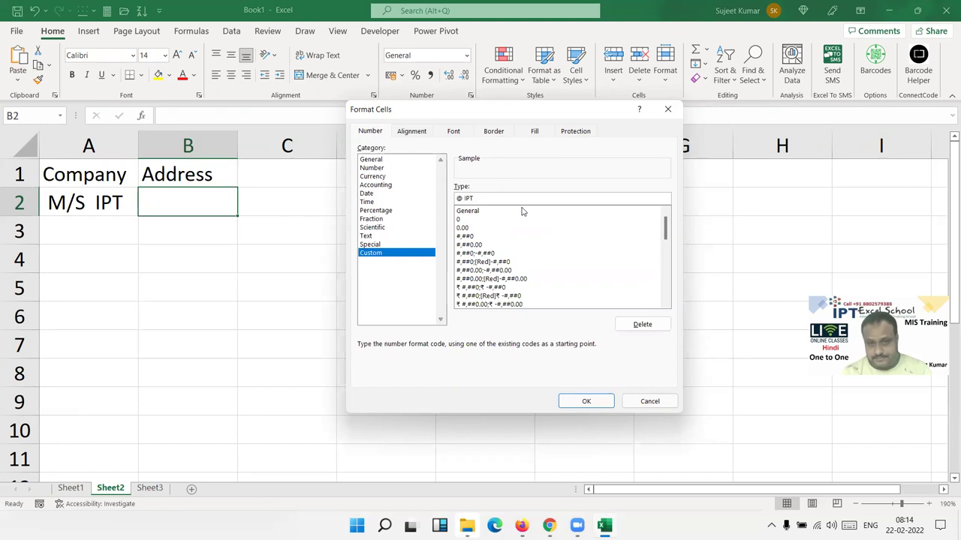
pyautogui.press('BackSpace')
pyautogui.press('BackSpace')
pyautogui.write('New Delhi ')
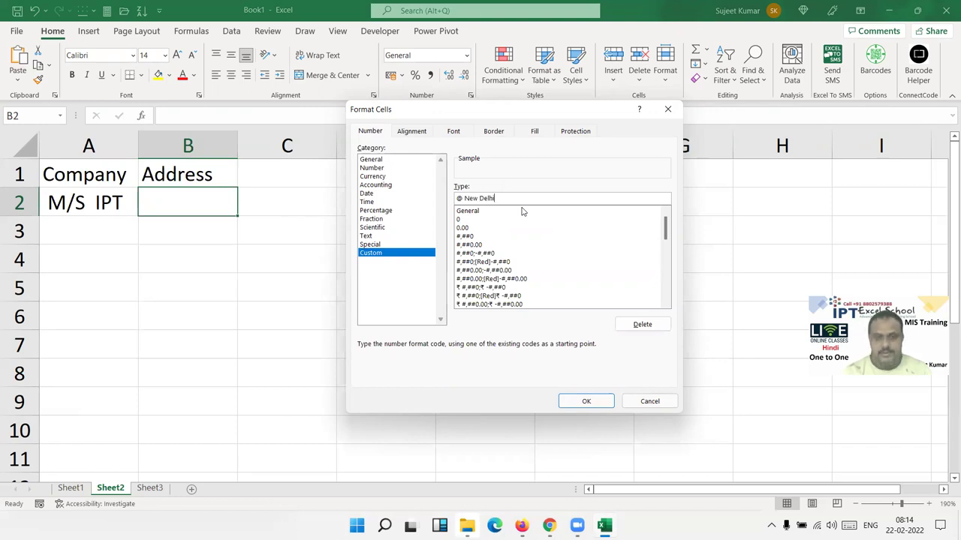
pyautogui.write('11')
pyautogui.write('0063')
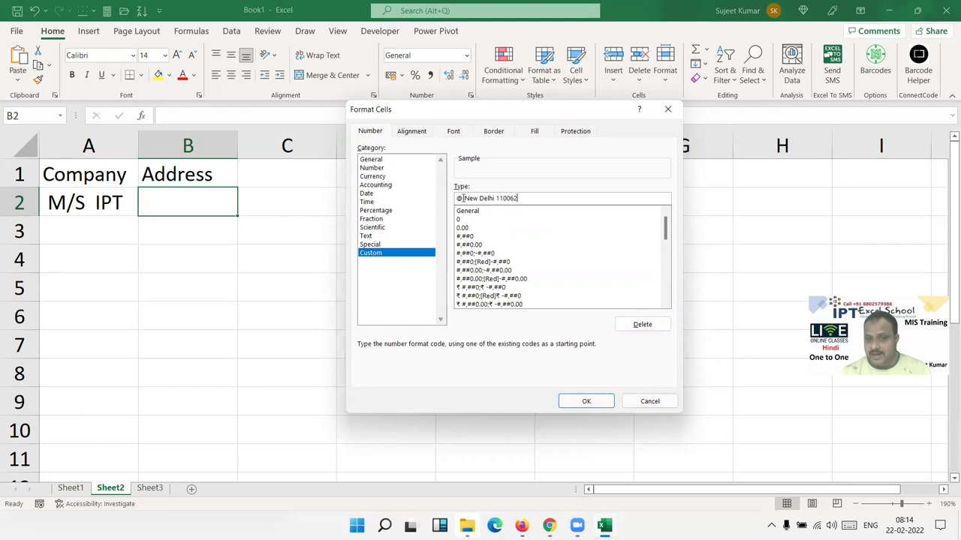
pyautogui.click(462, 198)
pyautogui.write('"')
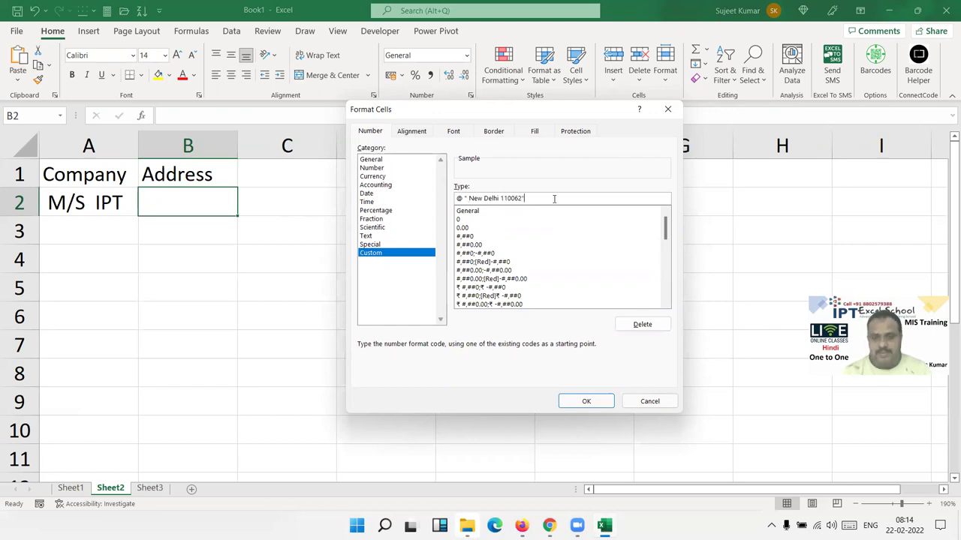
# - Apply the address format and enter house number F2022 in B2
pyautogui.click(592, 401)
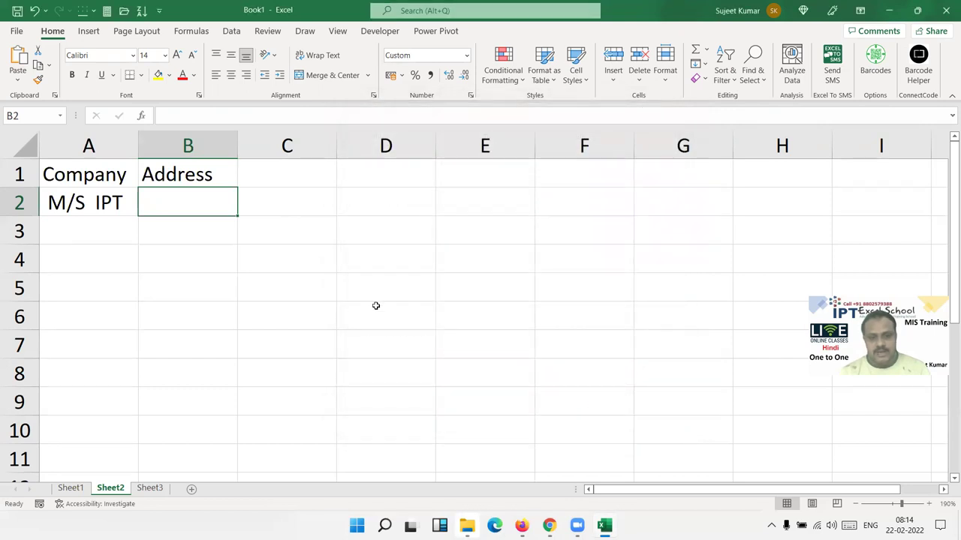
pyautogui.write('ip')
pyautogui.press('BackSpace')
pyautogui.press('BackSpace')
pyautogui.write('F2022')
pyautogui.press('Return')
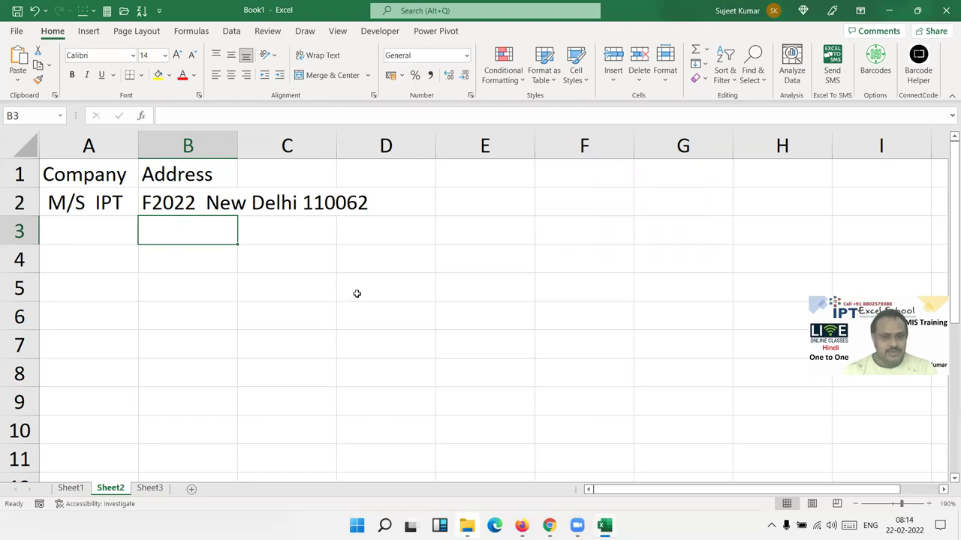
pyautogui.click(356, 293)
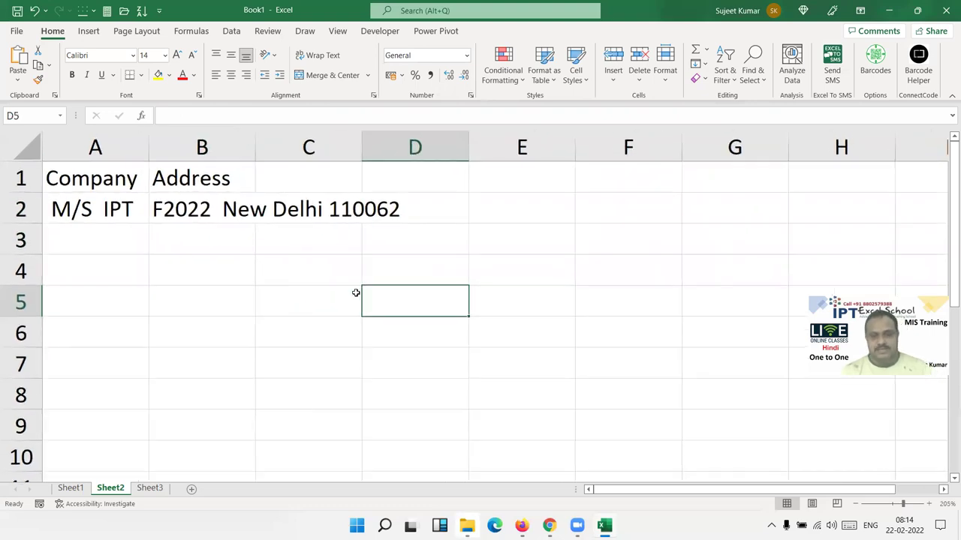
# - Add the heading Pass in E1 and a numeric password in E2
pyautogui.click(471, 179)
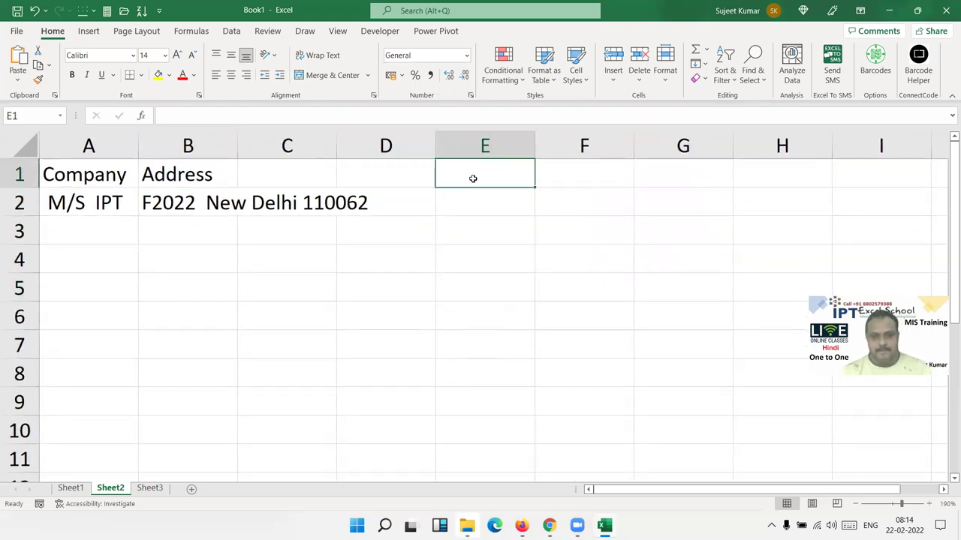
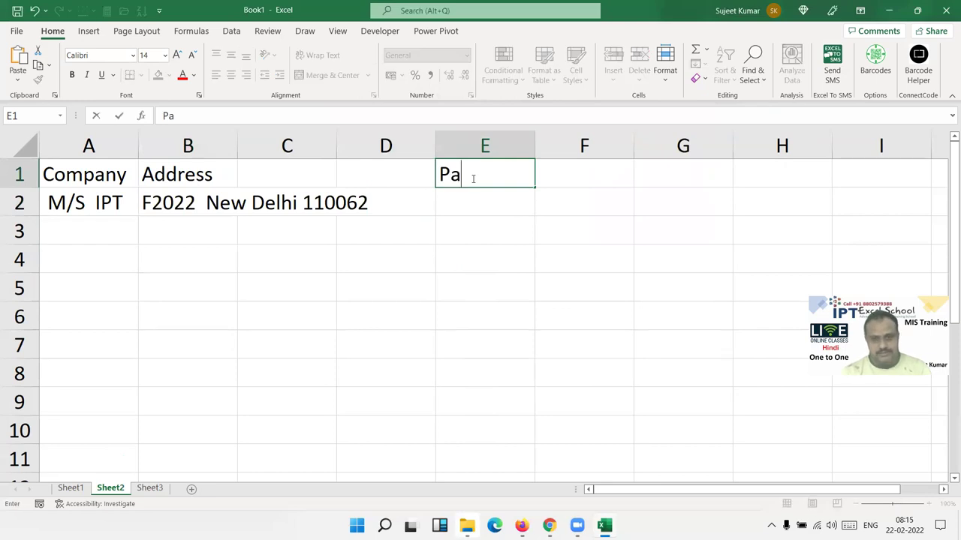
pyautogui.press('Return')
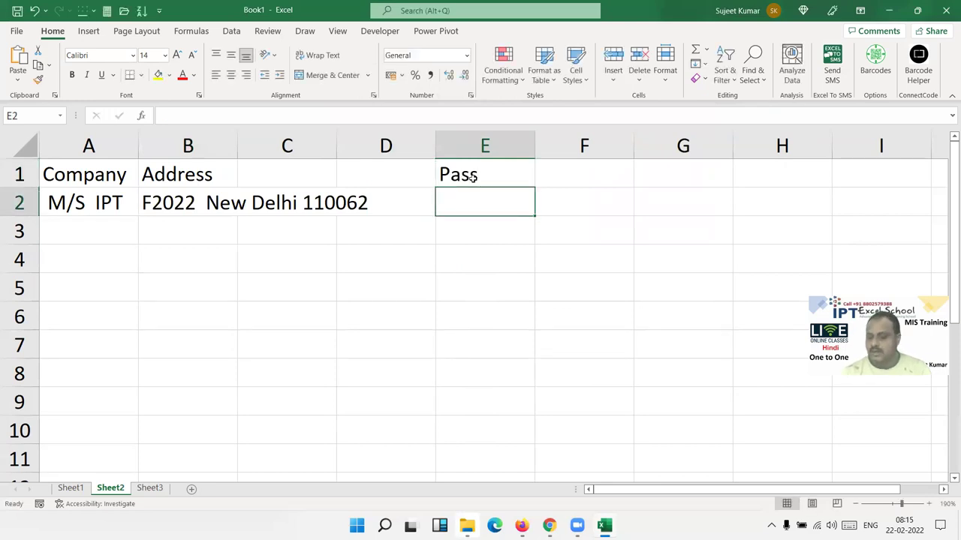
pyautogui.press('Return')
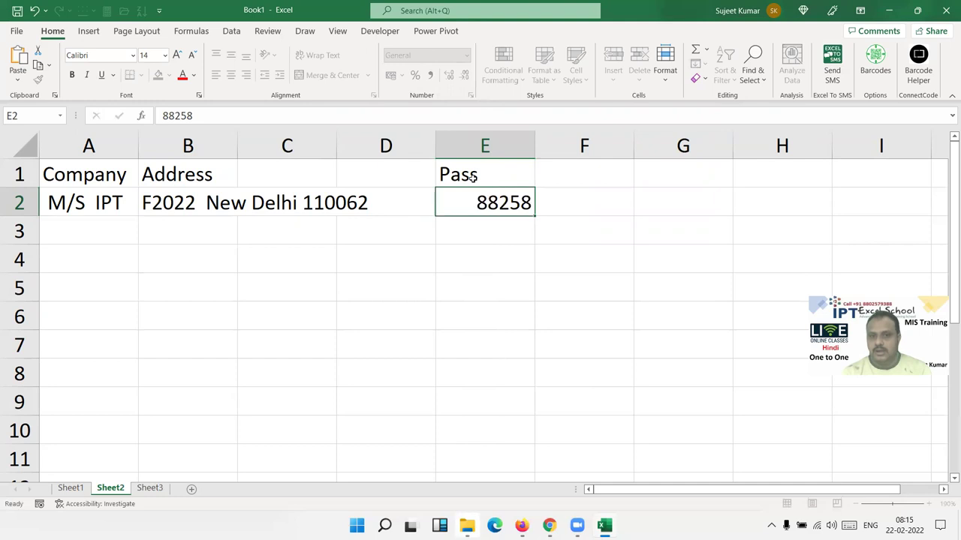
pyautogui.press('Return')
pyautogui.press('Up')
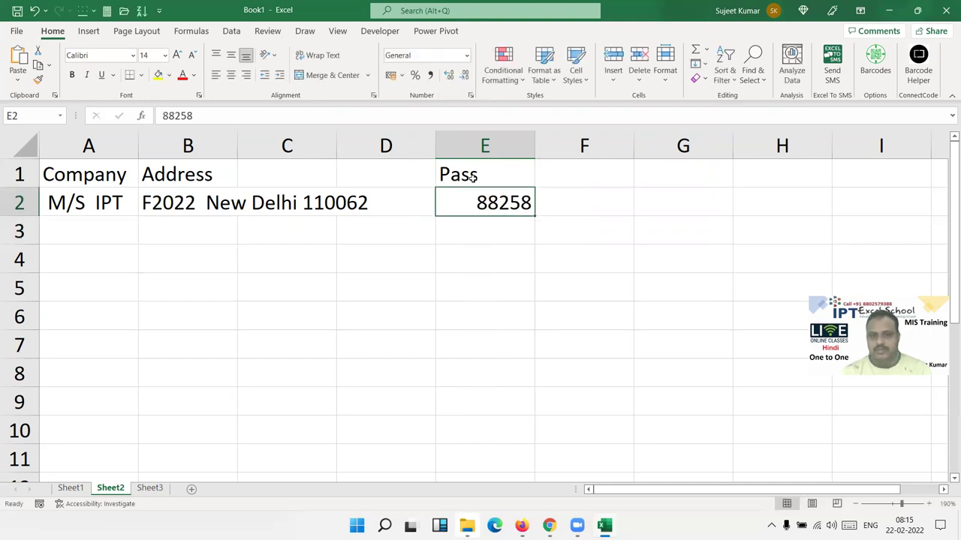
# - Give E2 a custom format that masks its value as asterisks
pyautogui.click(470, 94)
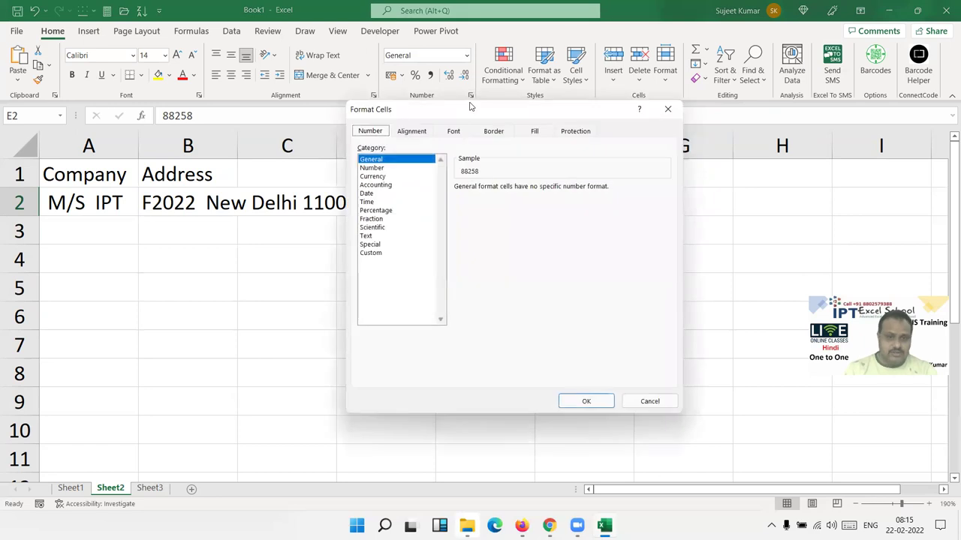
pyautogui.click(379, 255)
pyautogui.doubleClick(466, 198)
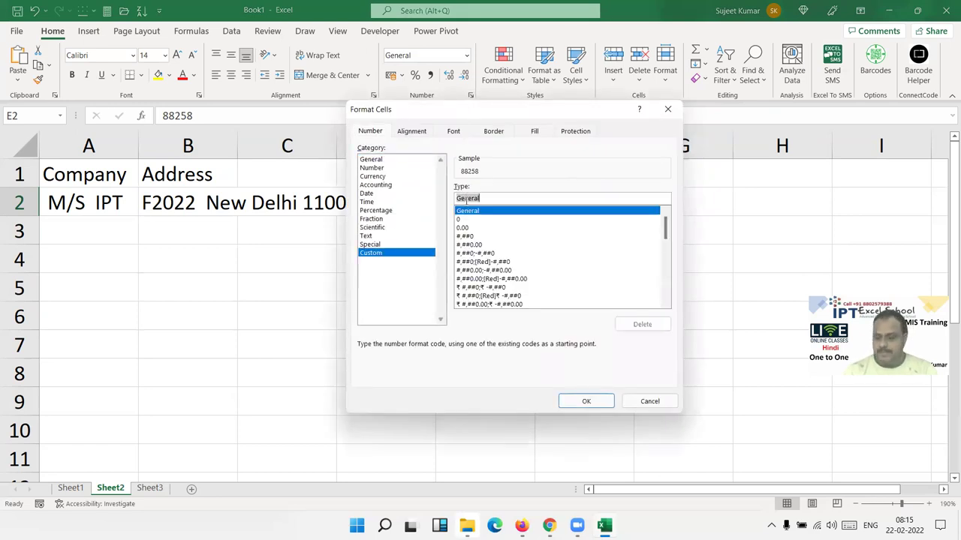
pyautogui.press('BackSpace')
pyautogui.write('"')
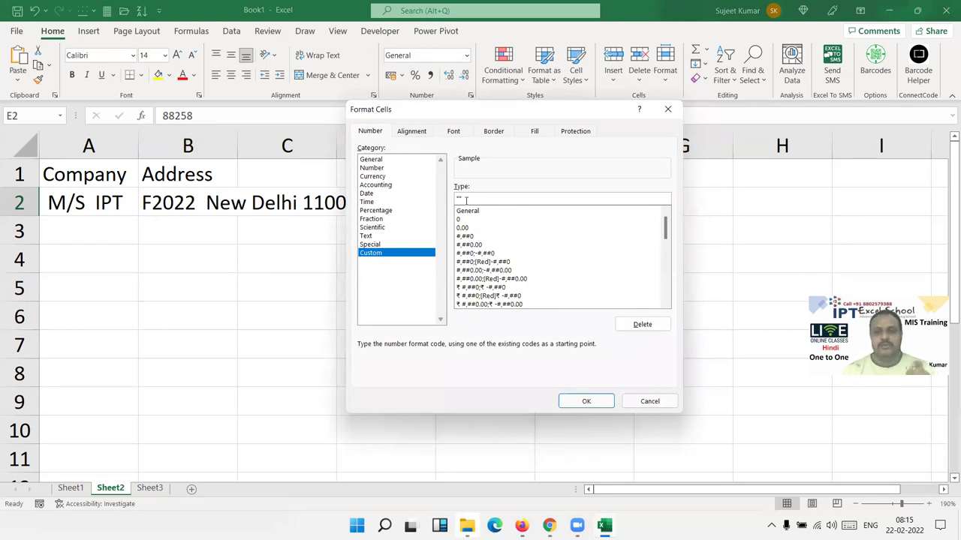
pyautogui.press('Return')
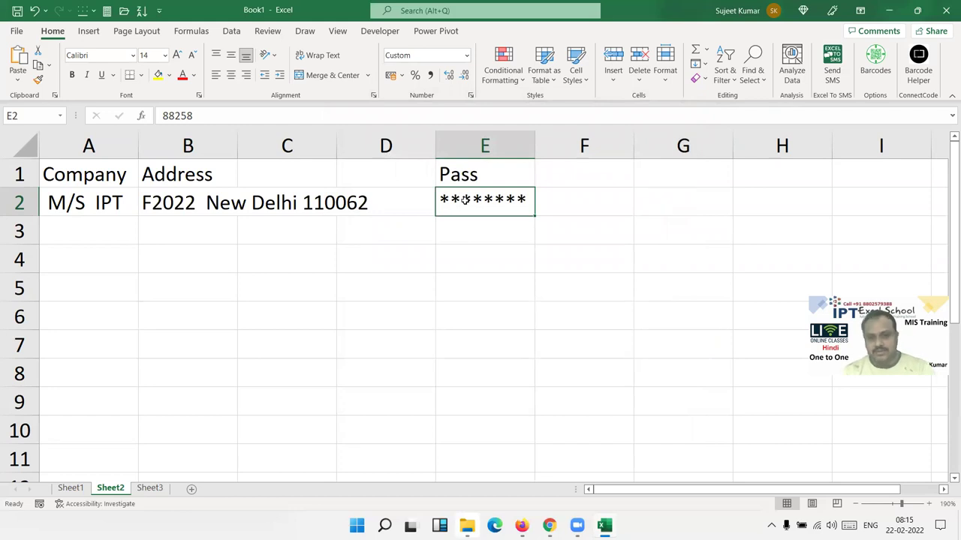
# - Re-enter a longer numeric password in E2 and widen column E to fit the asterisks
pyautogui.press('Return')
pyautogui.click(465, 199)
pyautogui.moveTo(534, 150)
pyautogui.mouseDown()
pyautogui.moveTo(770, 155)
pyautogui.moveTo(585, 159)
pyautogui.mouseUp()
pyautogui.click(576, 163)
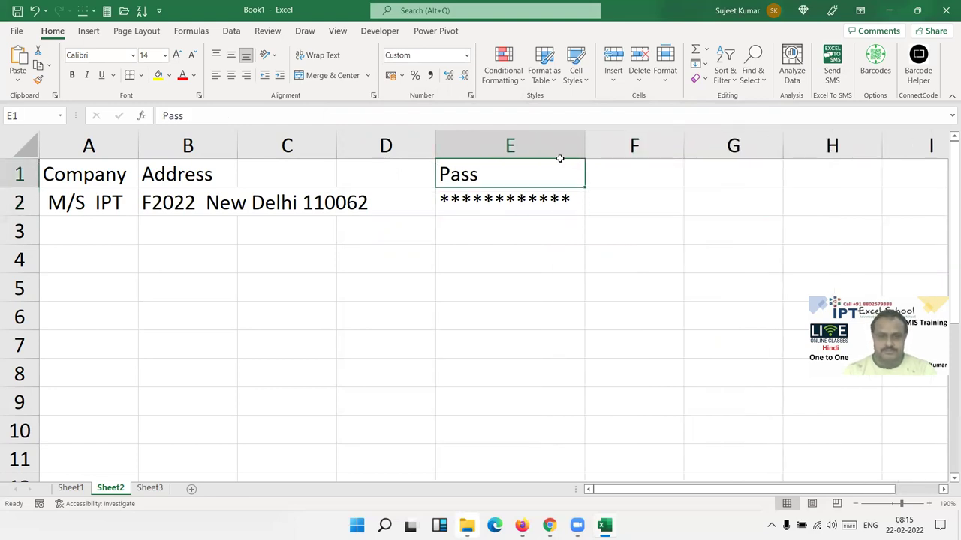
pyautogui.click(559, 194)
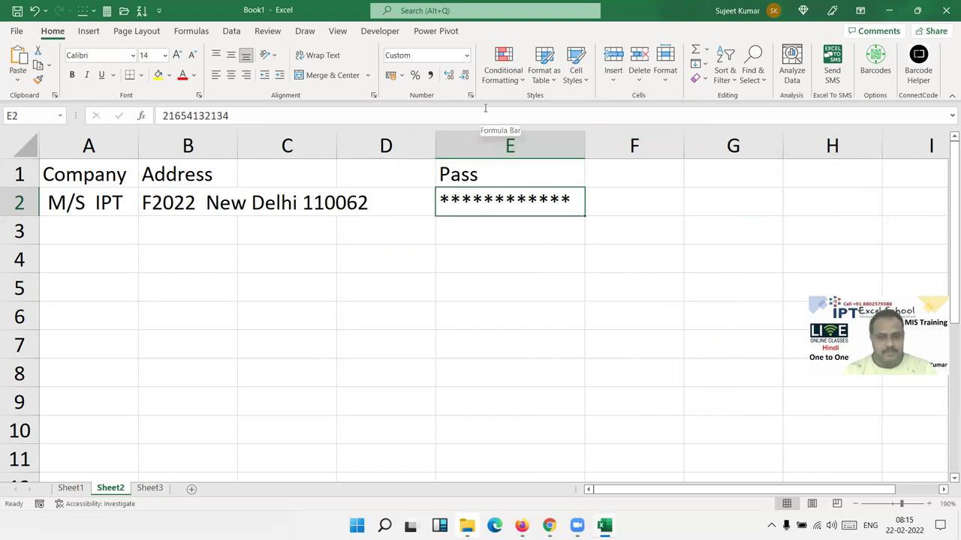
# - Show Sheet1, then read the support article's expanded decimal places, spaces and colors guidelines before returning to Excel
pyautogui.click(84, 490)
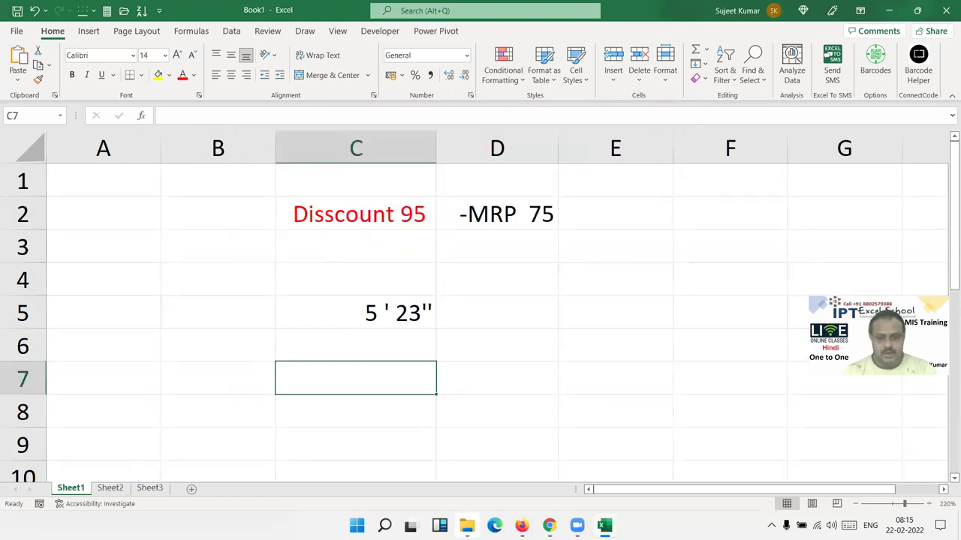
pyautogui.click(549, 526)
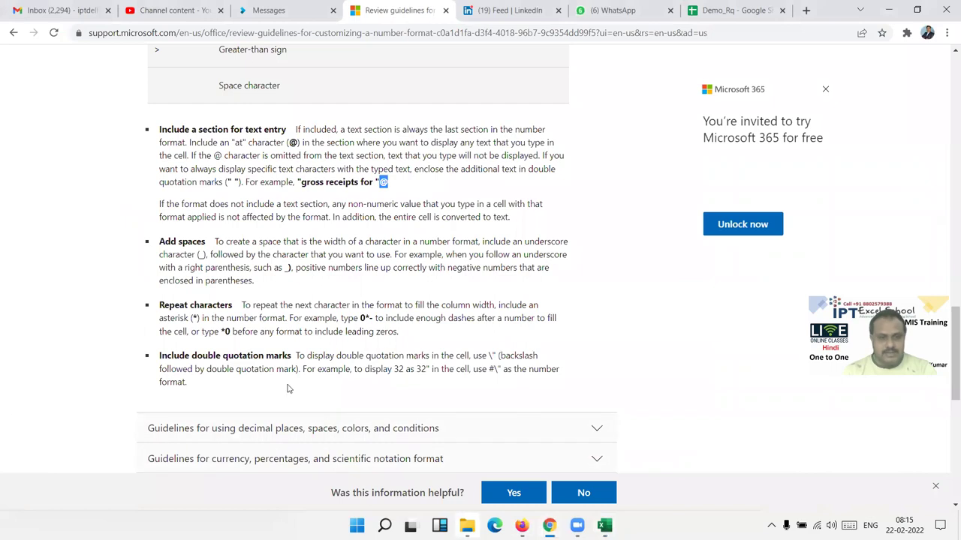
pyautogui.click(258, 426)
pyautogui.scroll(-3, 255, 424)
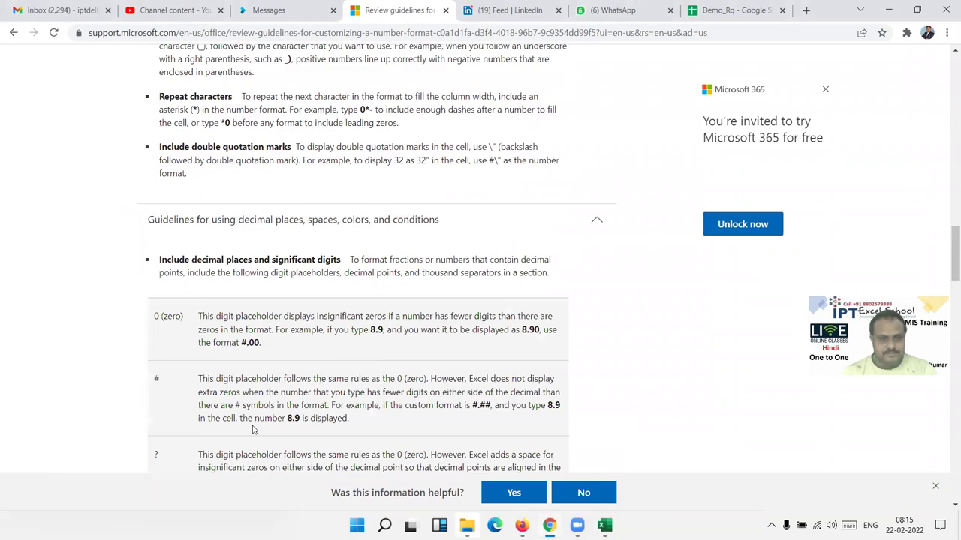
pyautogui.scroll(-6, 253, 412)
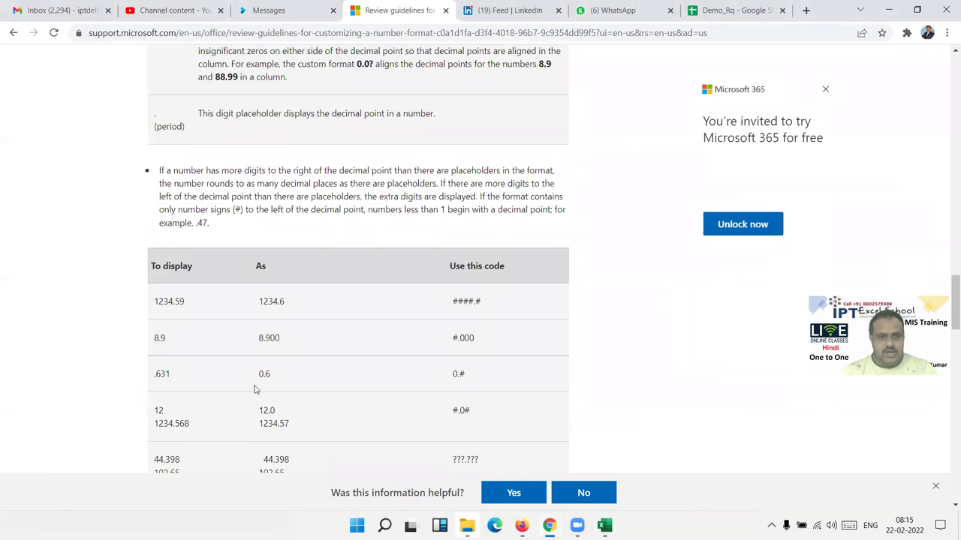
pyautogui.scroll(6, 255, 389)
pyautogui.scroll(-3, 254, 389)
pyautogui.scroll(-3, 254, 388)
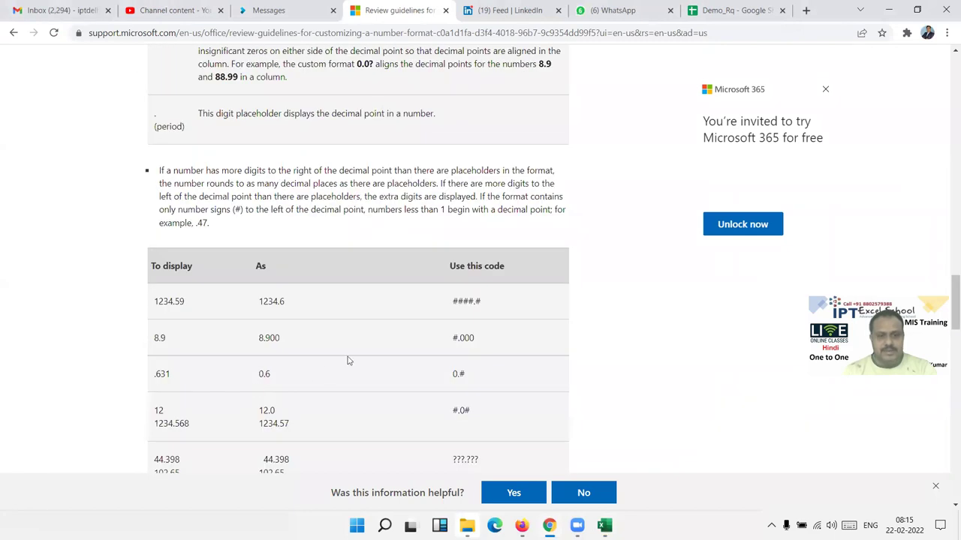
pyautogui.scroll(-3, 430, 353)
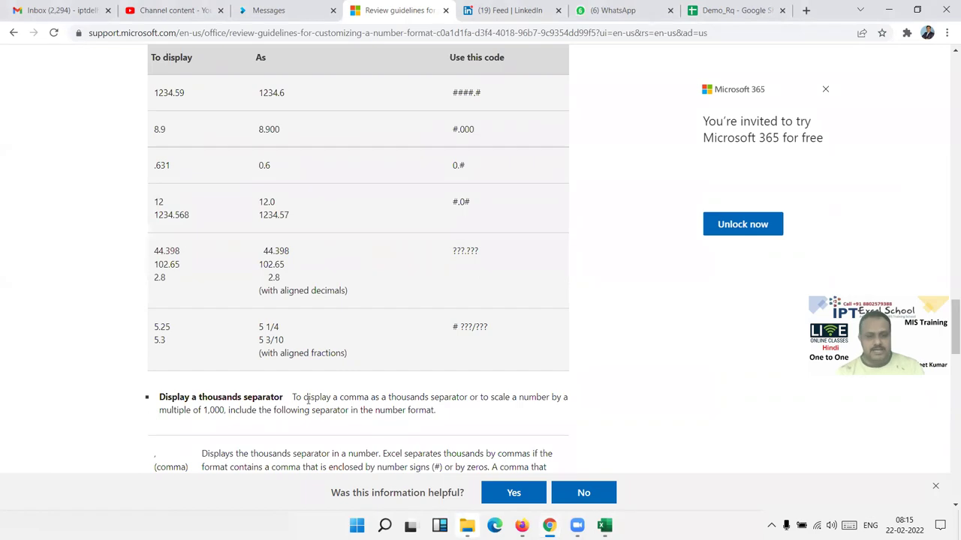
pyautogui.hotkey('alt', 'Tab')
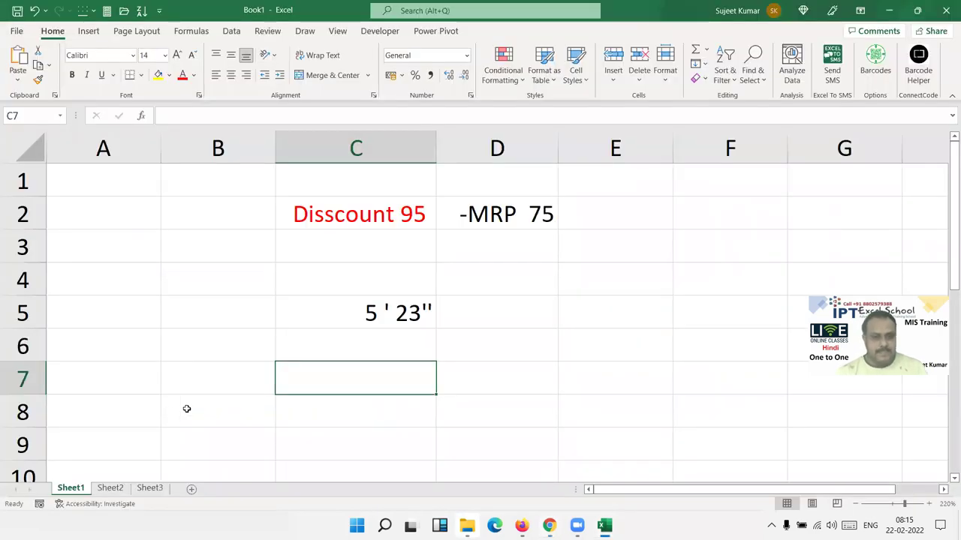
# - Enter 50.35 in C7 and format it as 00 "Rupees" . 00 "Paise", refining the code once
pyautogui.write('50')
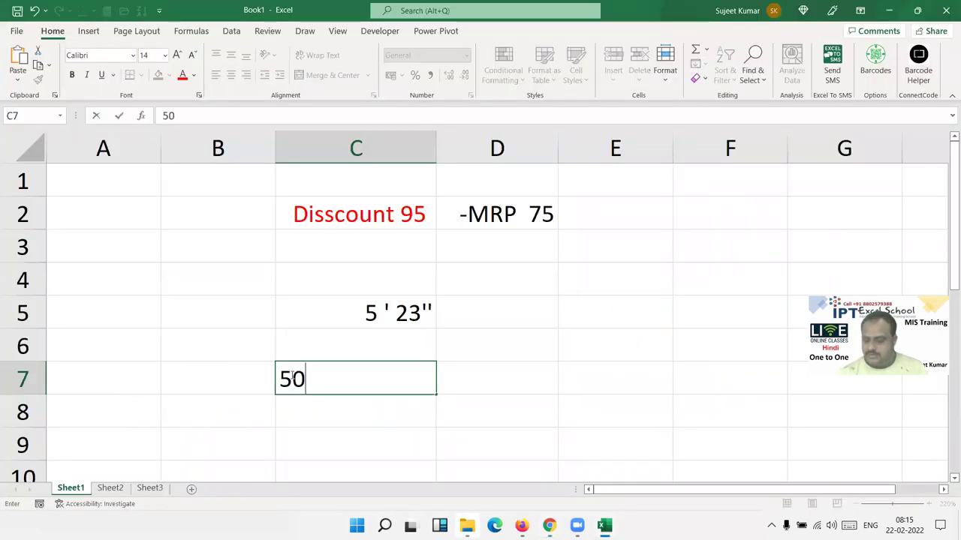
pyautogui.write('.3')
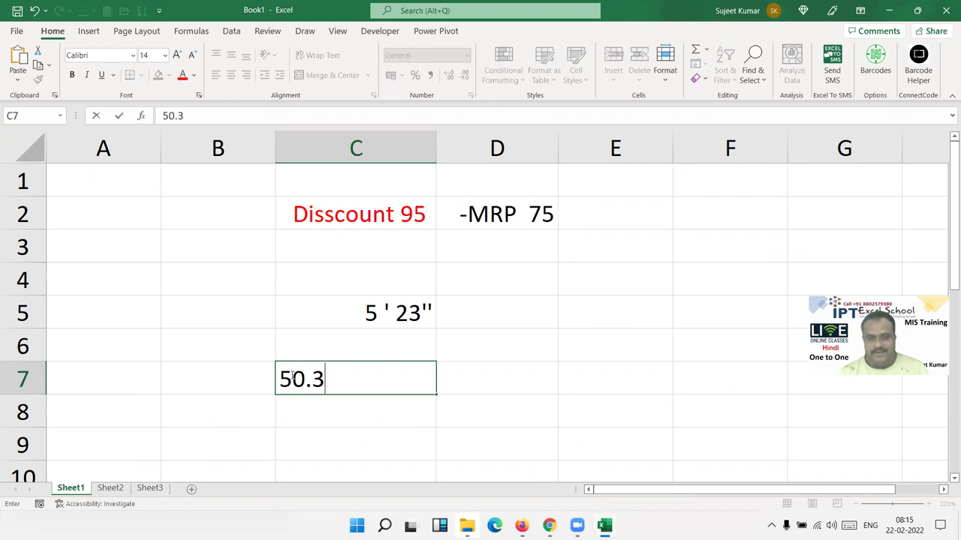
pyautogui.write('5')
pyautogui.press('Return')
pyautogui.click(291, 375)
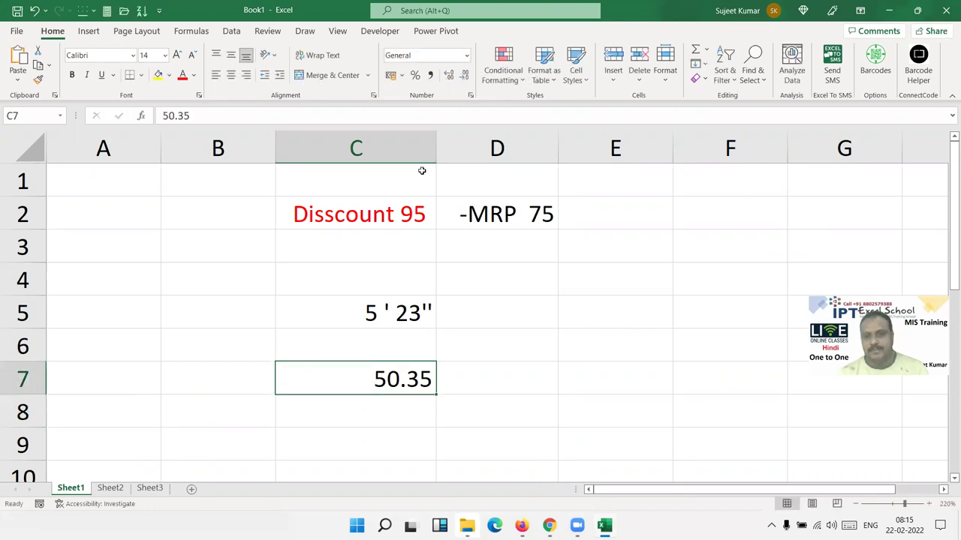
pyautogui.click(469, 95)
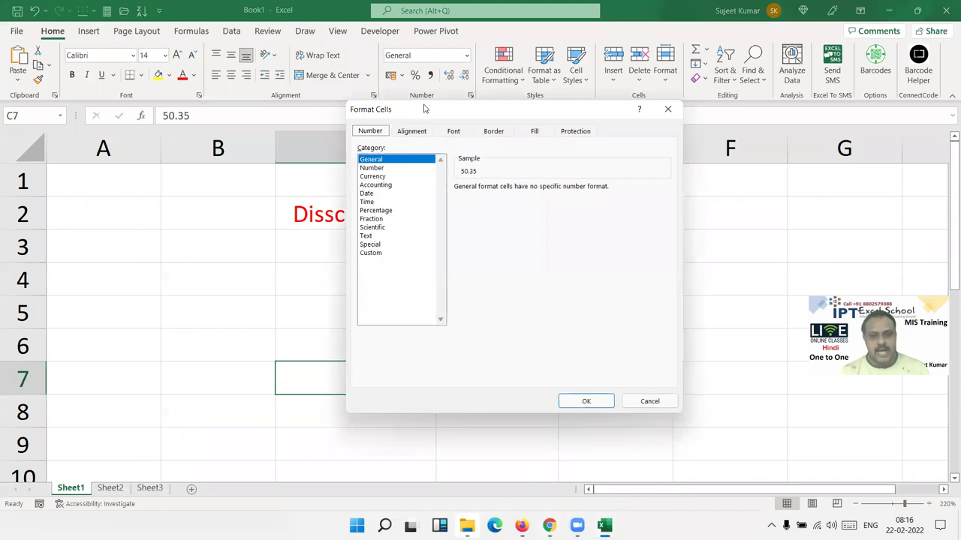
pyautogui.click(513, 250)
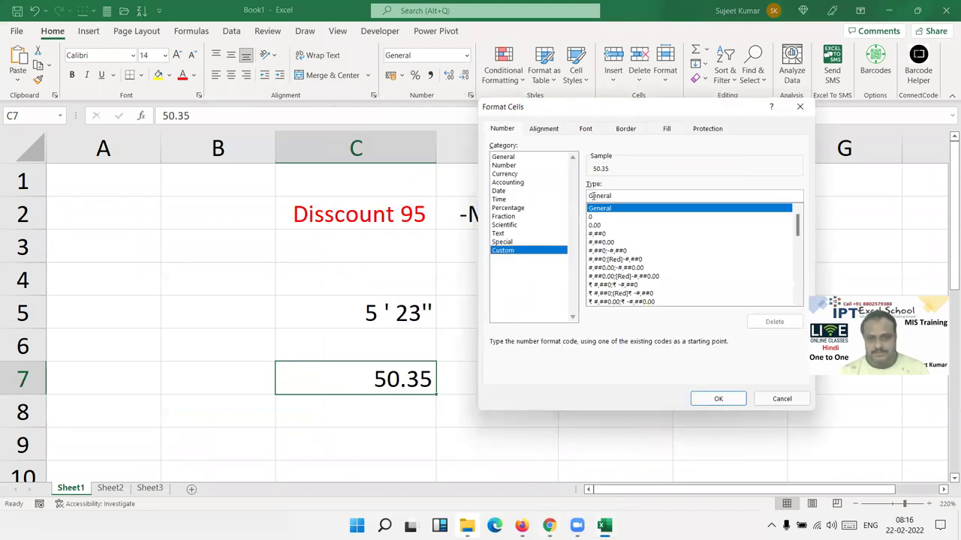
pyautogui.write('0')
pyautogui.write("# '")
pyautogui.write('R')
pyautogui.write('upe')
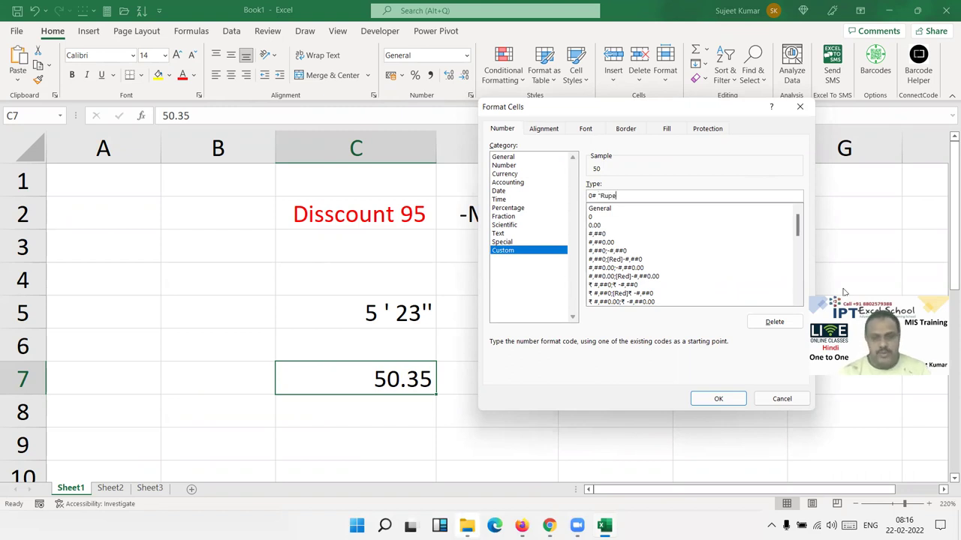
pyautogui.write('" .')
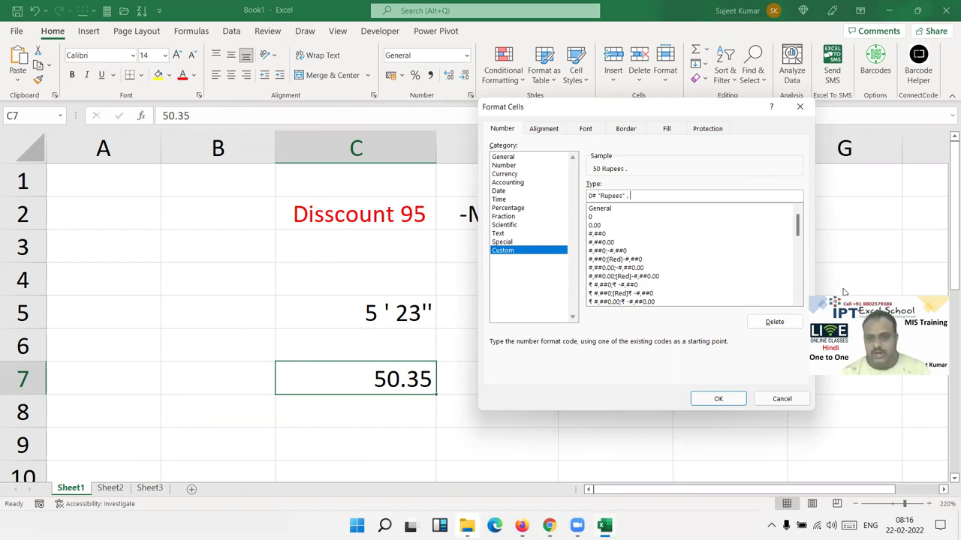
pyautogui.write('00')
pyautogui.write('p')
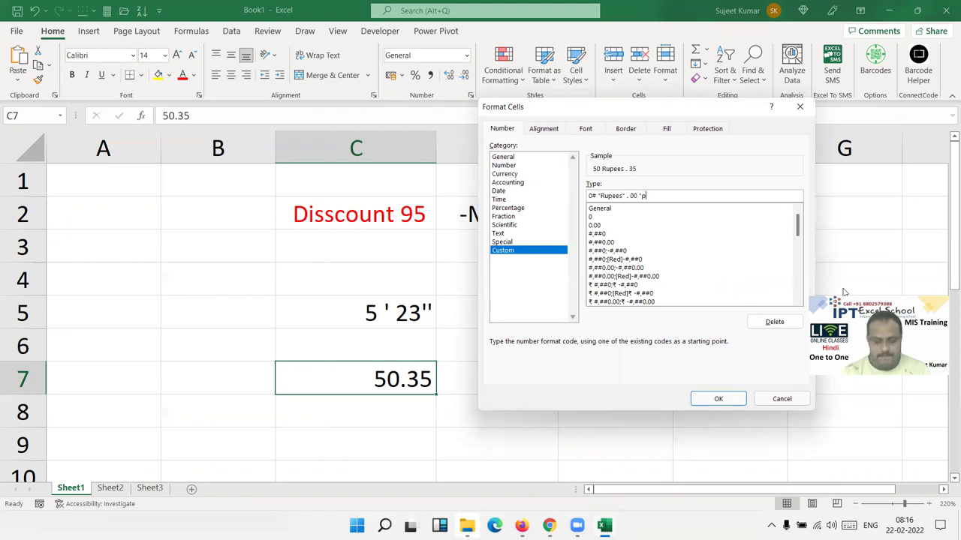
pyautogui.write('P')
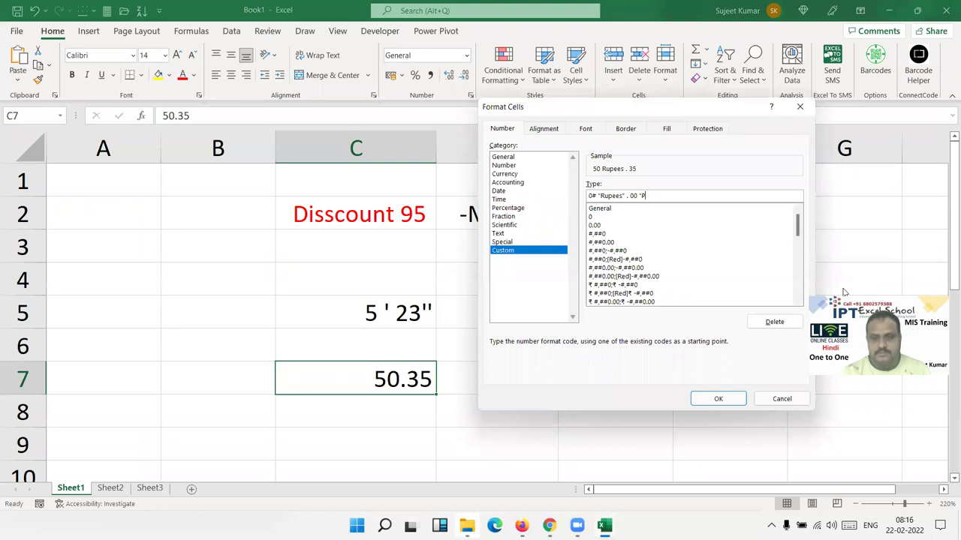
pyautogui.write('se"')
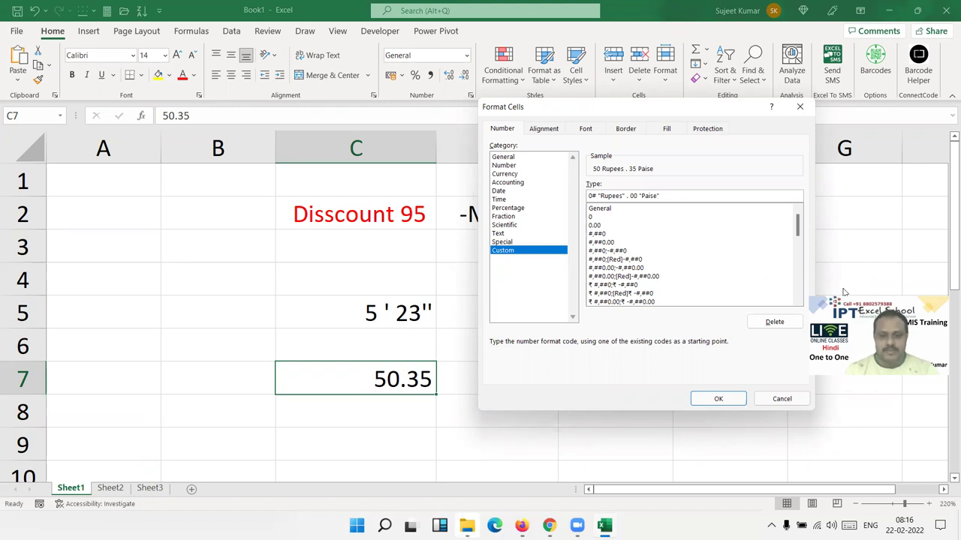
pyautogui.press('Return')
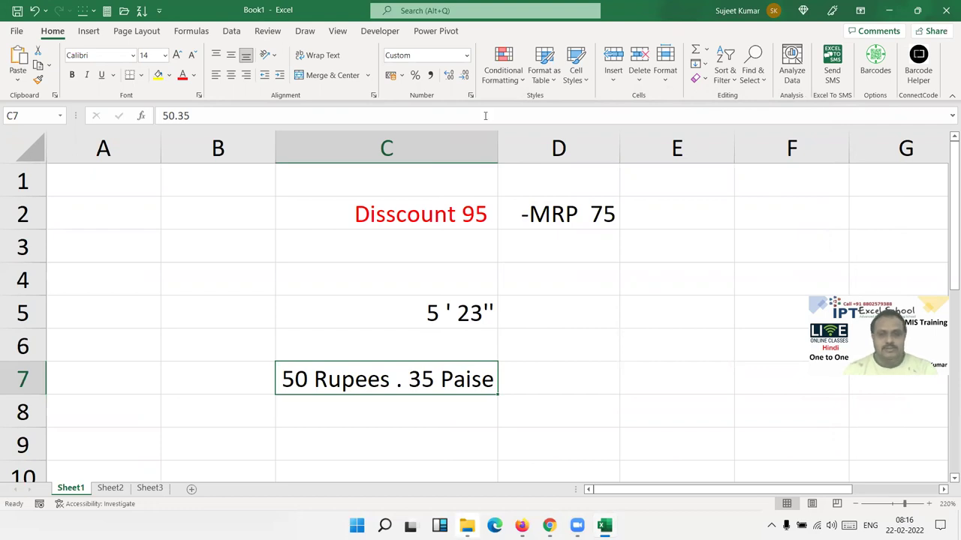
pyautogui.click(470, 95)
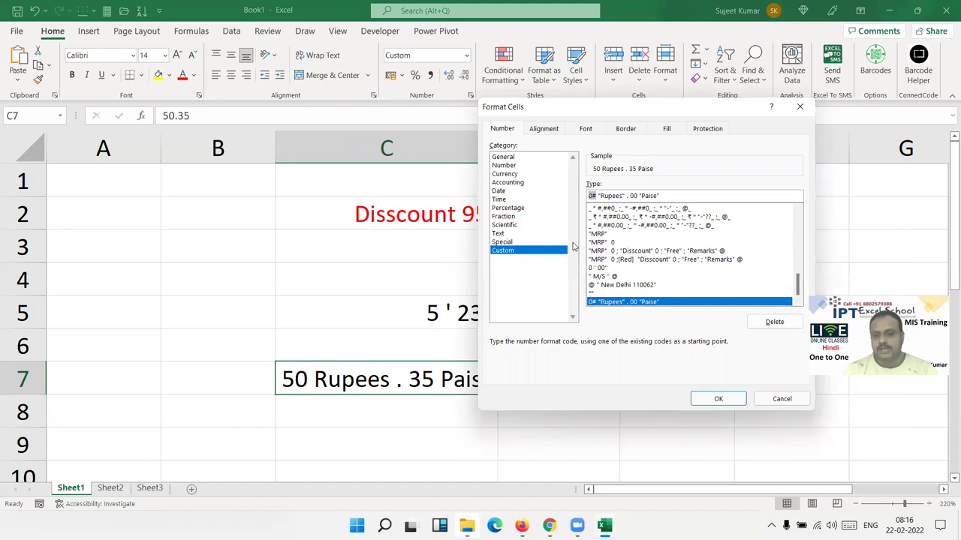
pyautogui.write('00')
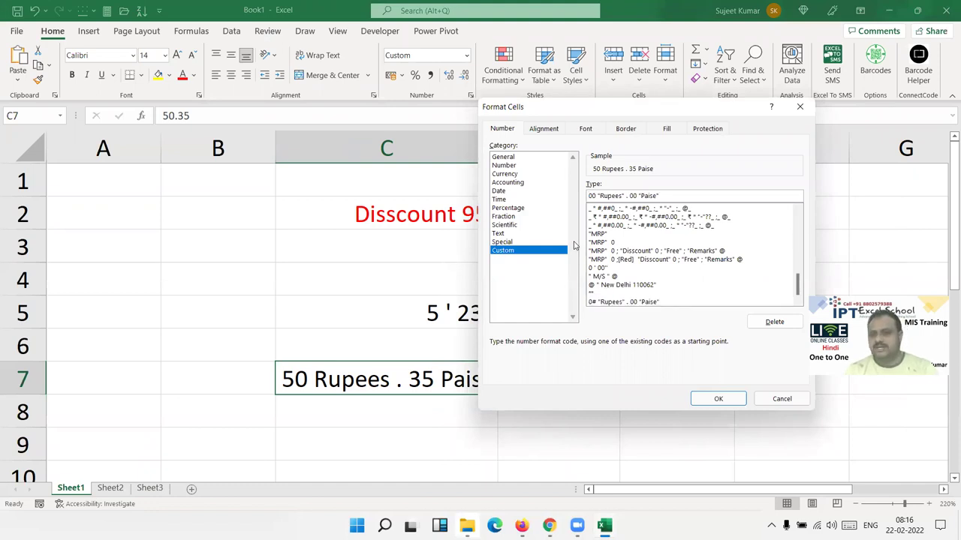
pyautogui.press('Return')
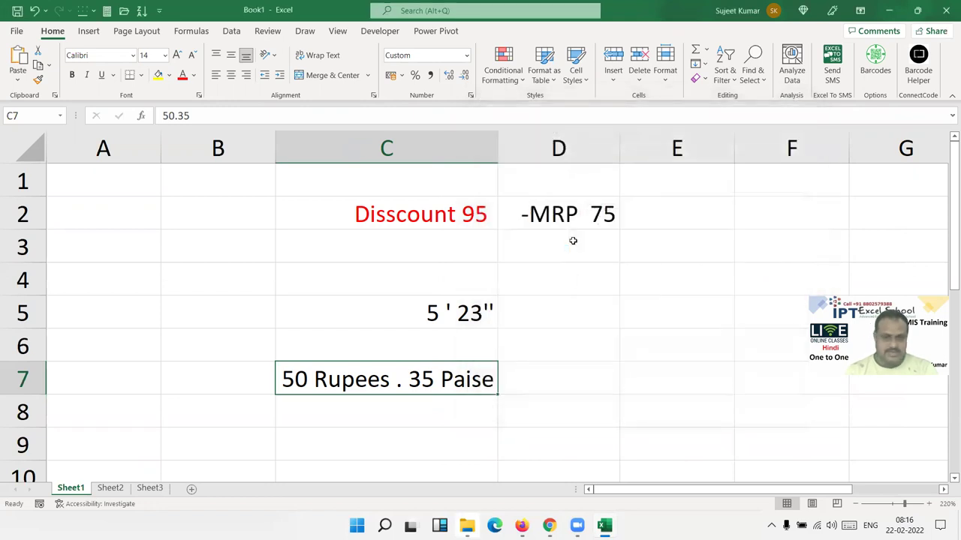
# - Enter 0.50 in C7 and change the Rupees format's leading placeholders to ##
pyautogui.write('5')
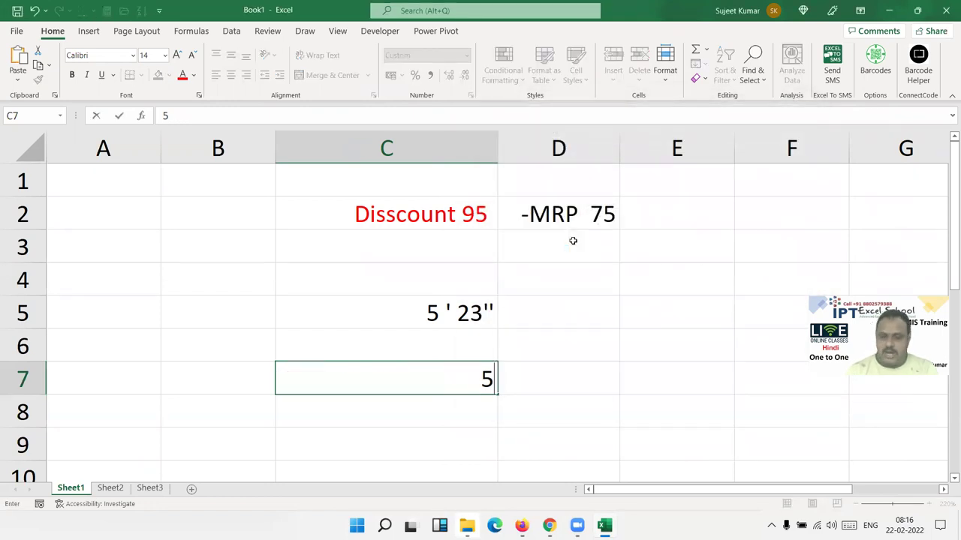
pyautogui.press('BackSpace')
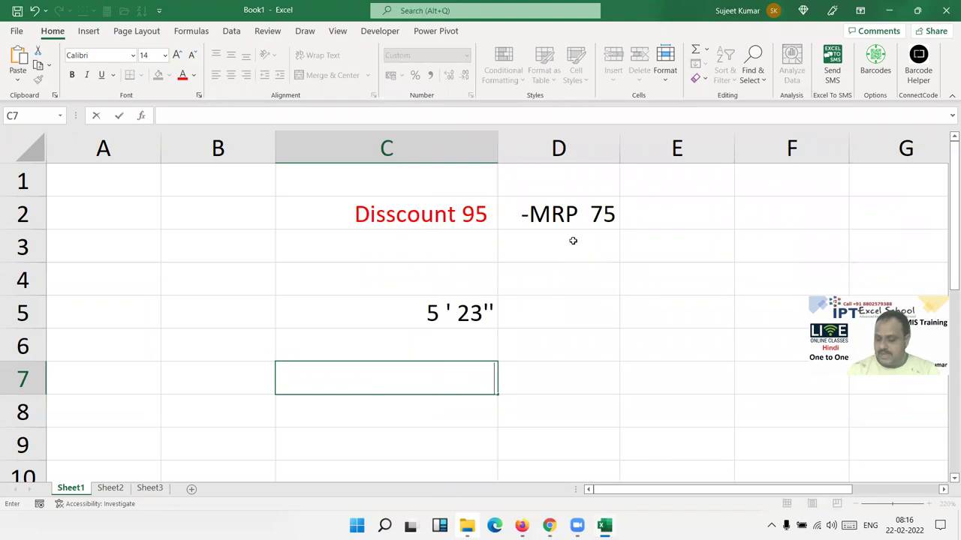
pyautogui.write('0.5')
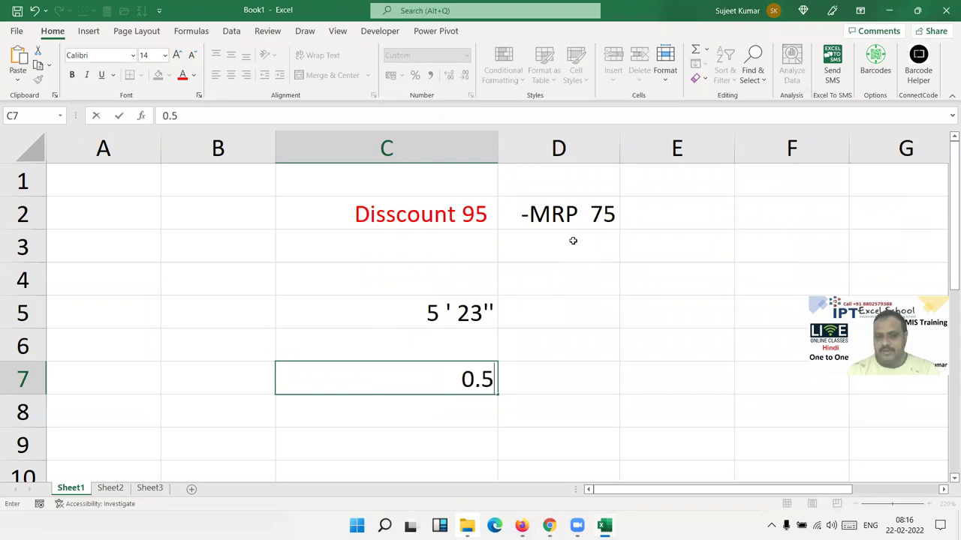
pyautogui.write('0')
pyautogui.press('Return')
pyautogui.click(407, 380)
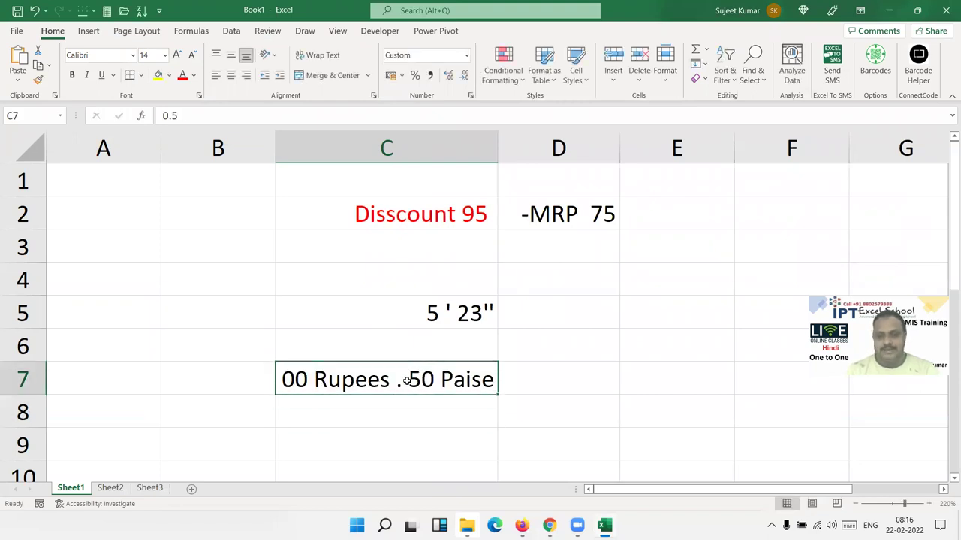
pyautogui.click(469, 95)
pyautogui.doubleClick(591, 195)
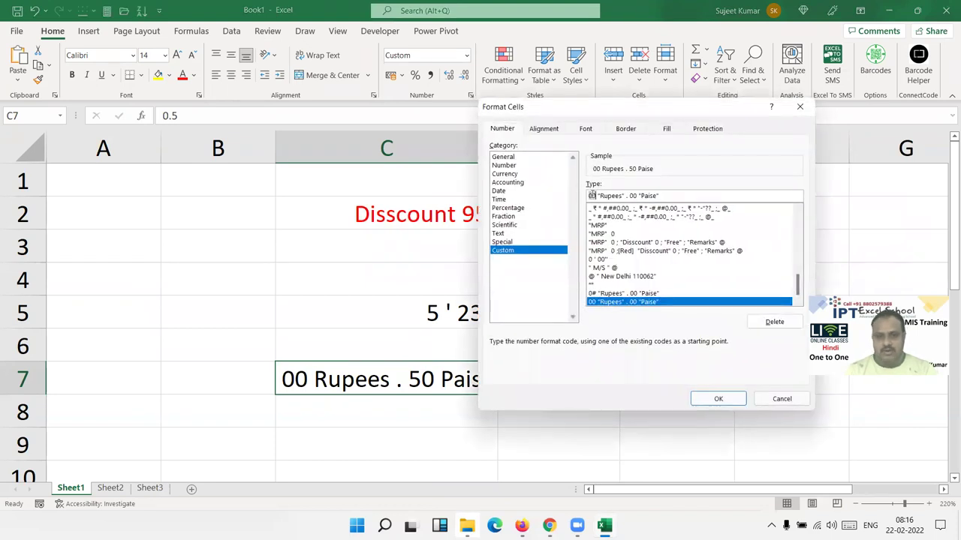
pyautogui.write('##')
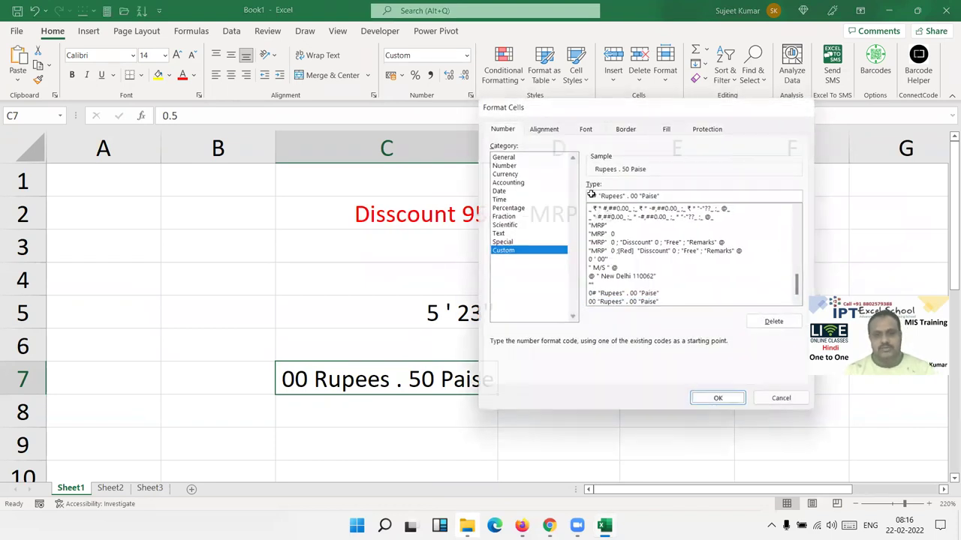
pyautogui.press('Return')
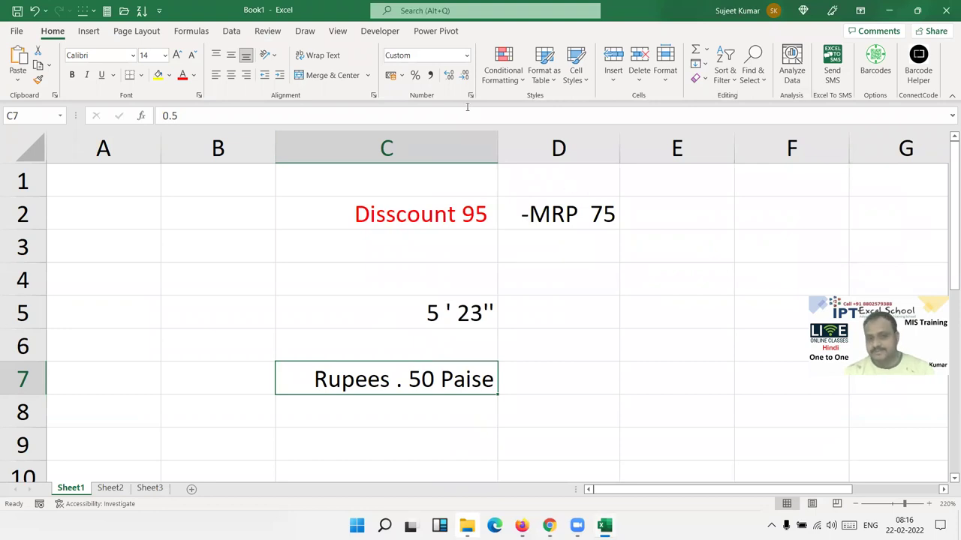
# - Revise the leading placeholders to 0# and enter 5.60, displayed as 05 Rupees . 60 Paise
pyautogui.click(470, 95)
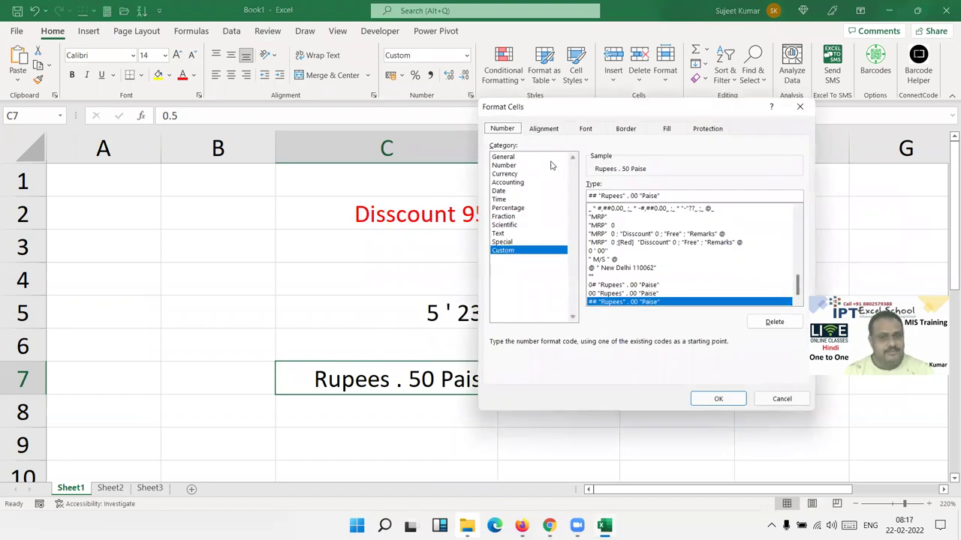
pyautogui.click(592, 196)
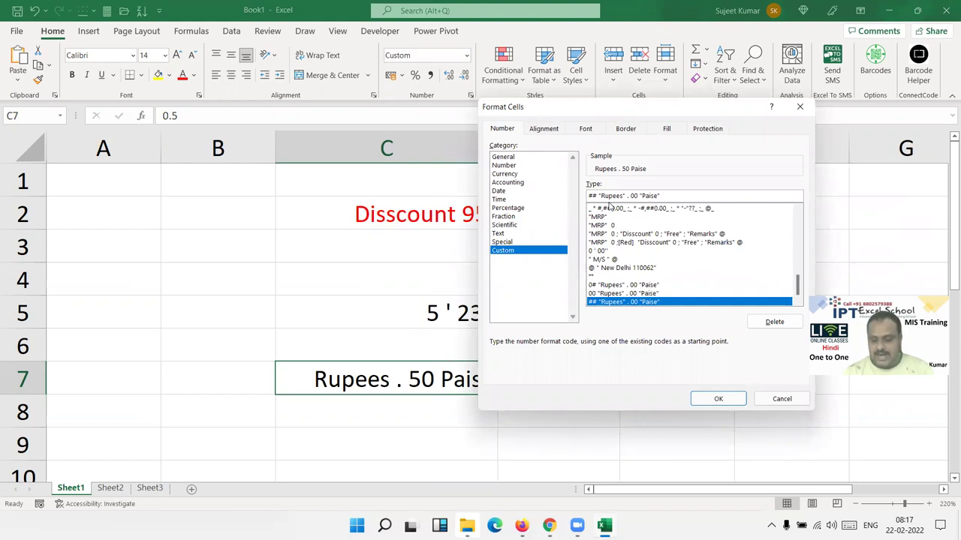
pyautogui.press('Delete')
pyautogui.press('Delete')
pyautogui.write('0')
pyautogui.press('Return')
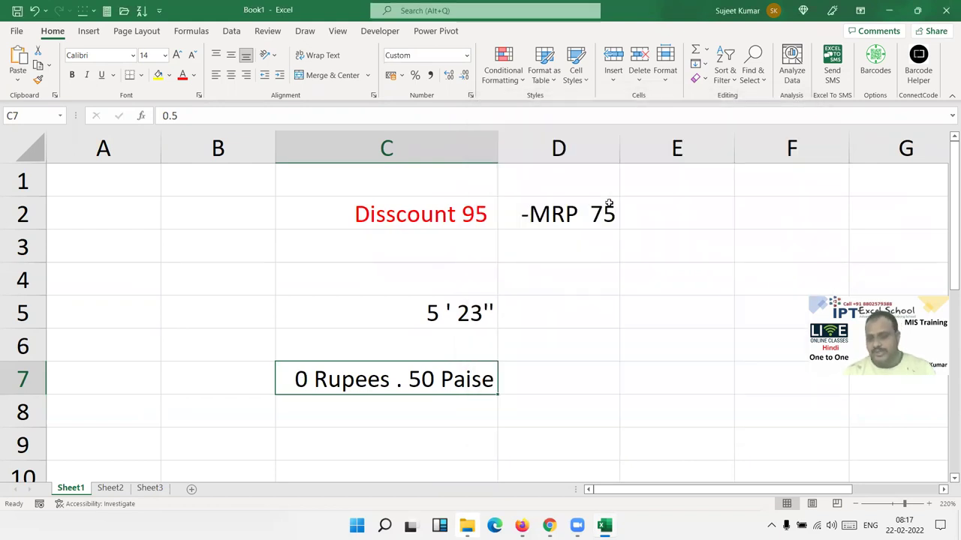
pyautogui.write('5.60')
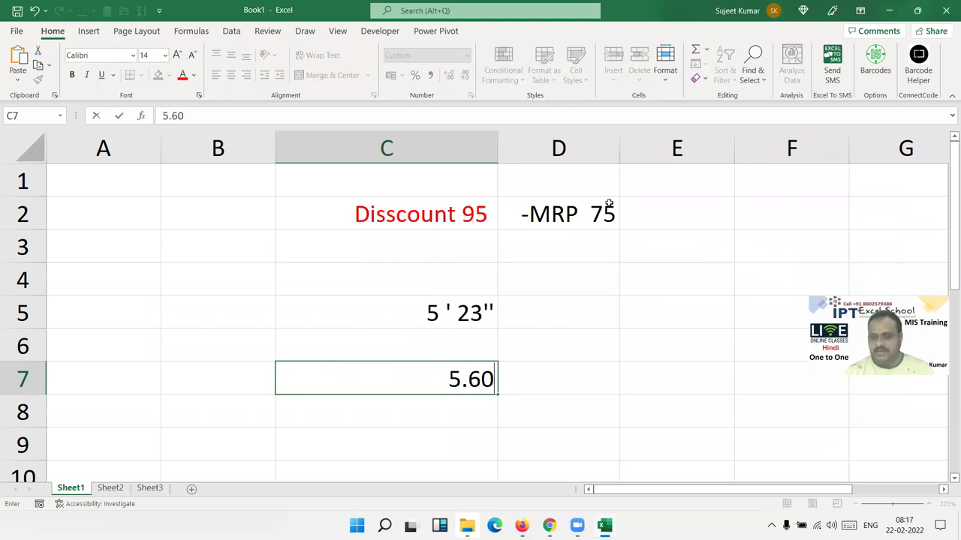
pyautogui.press('Return')
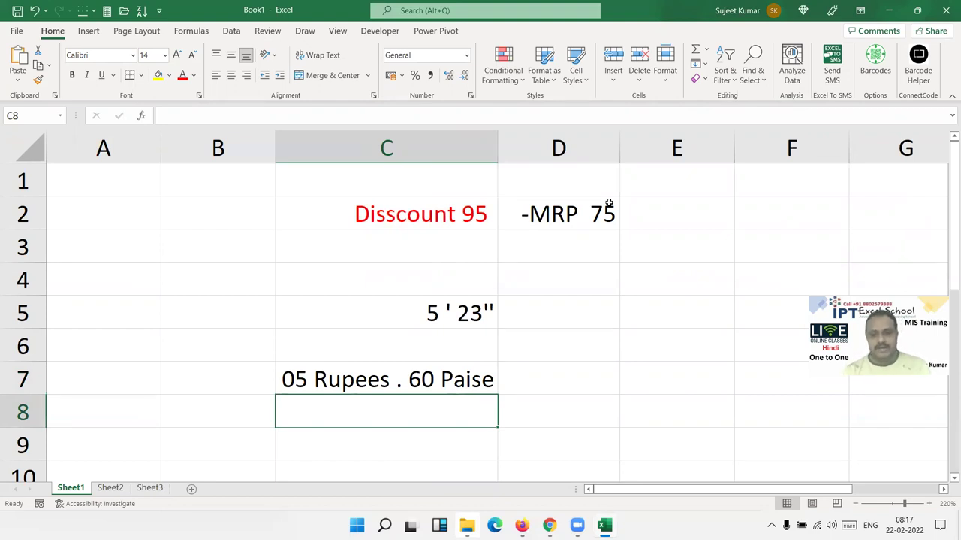
pyautogui.press('Up')
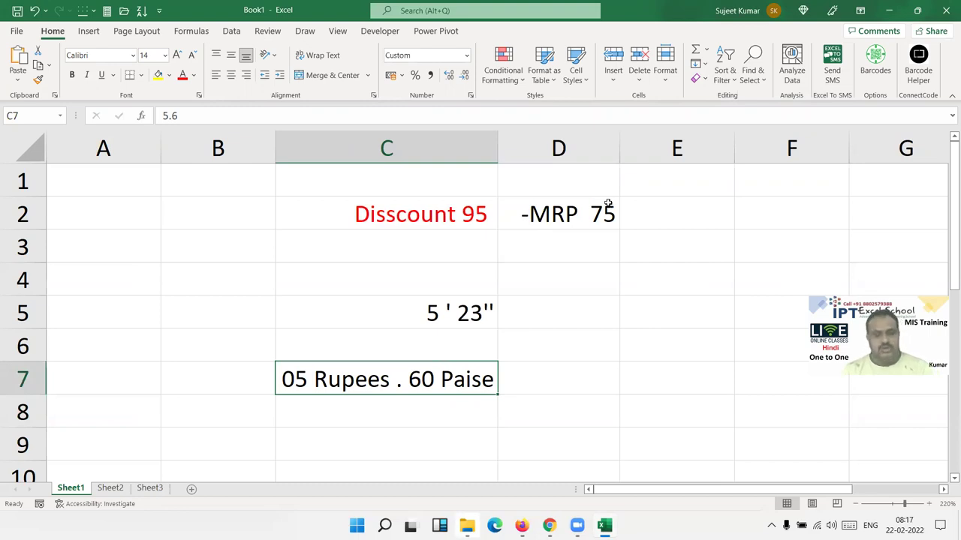
pyautogui.hotkey('alt', 'Tab')
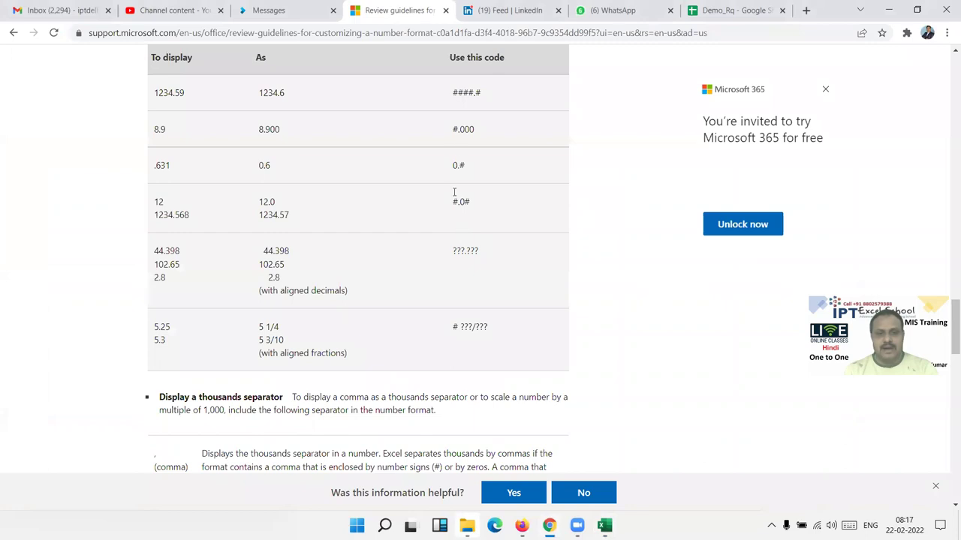
# - Study the ####.#, #.000 and ???.??? examples and the 12000 thousands-separator example, then return to Excel
pyautogui.doubleClick(459, 93)
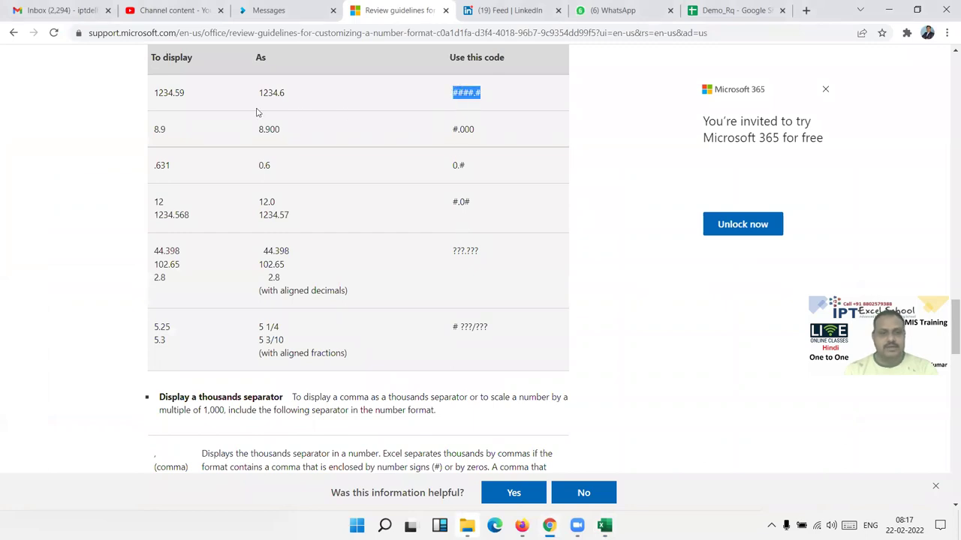
pyautogui.doubleClick(172, 93)
pyautogui.doubleClick(268, 92)
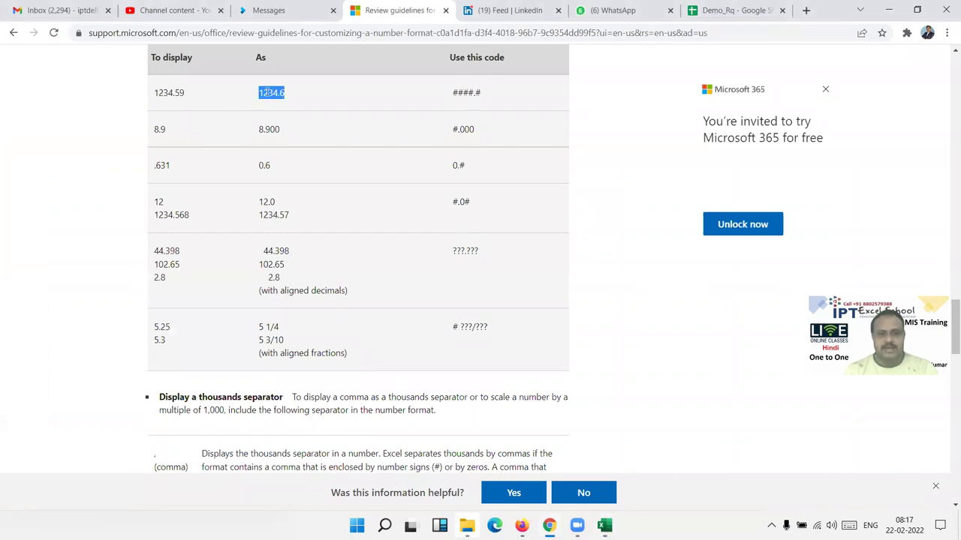
pyautogui.doubleClick(461, 130)
pyautogui.click(168, 133)
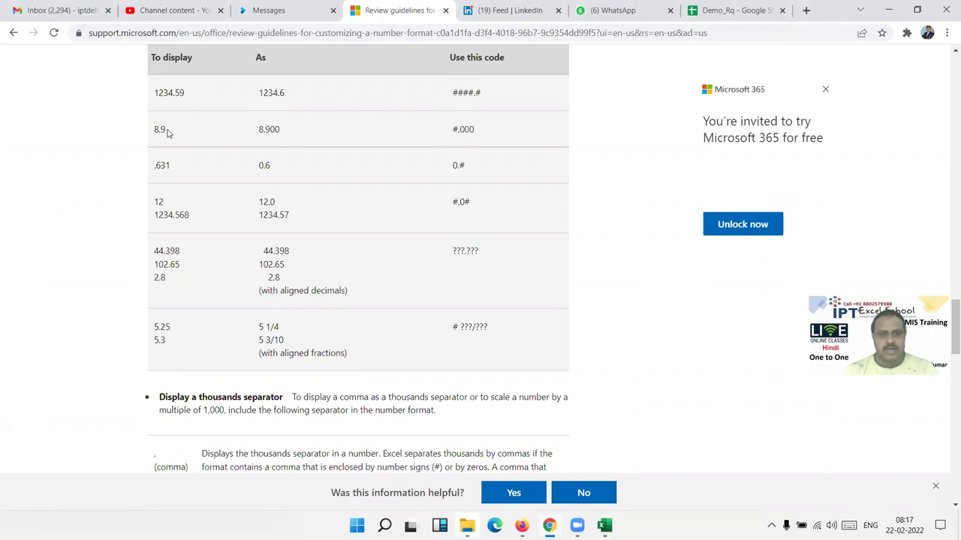
pyautogui.doubleClick(464, 257)
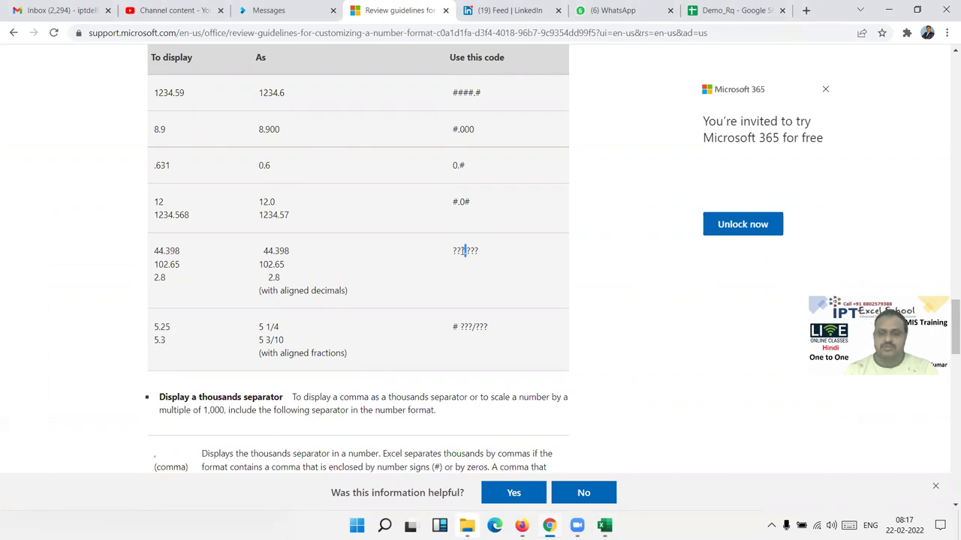
pyautogui.scroll(-3, 358, 333)
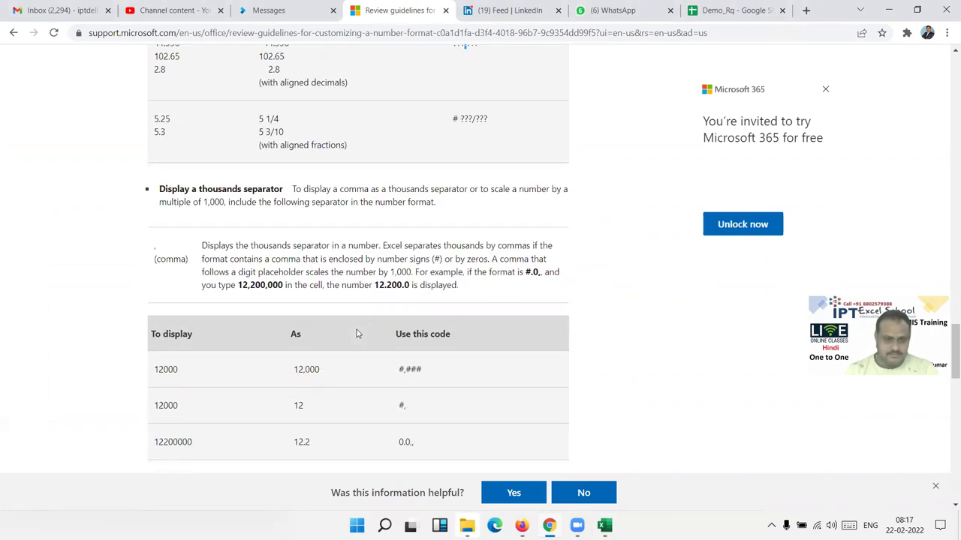
pyautogui.scroll(-3, 356, 334)
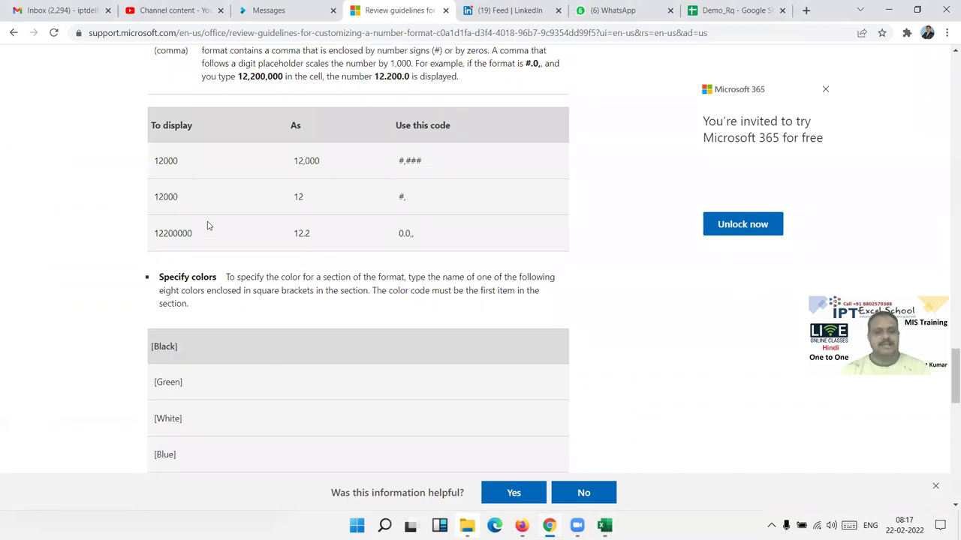
pyautogui.doubleClick(166, 160)
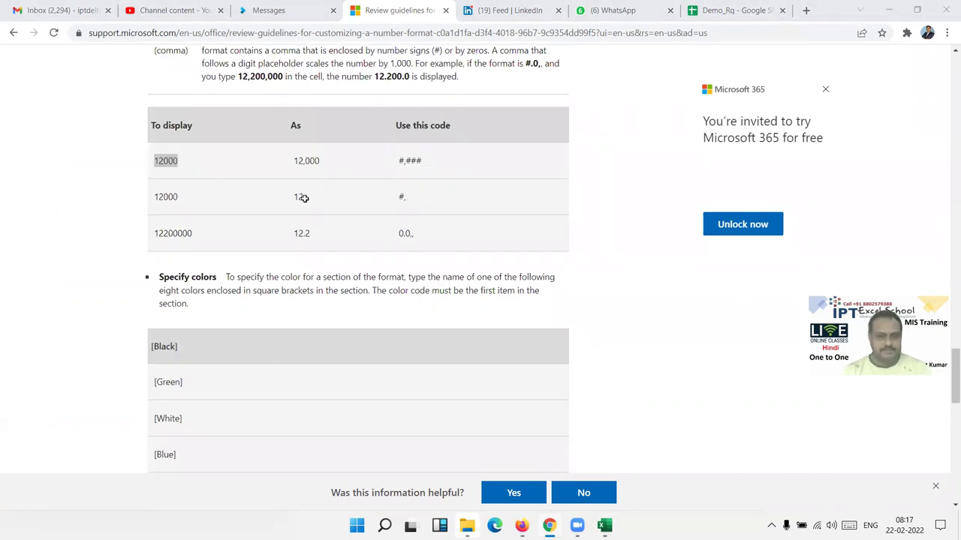
pyautogui.hotkey('alt', 'Tab')
pyautogui.scroll(-3, 187, 293)
# - Enter 12000 in C12, trying and then undoing Comma Style
pyautogui.click(315, 214)
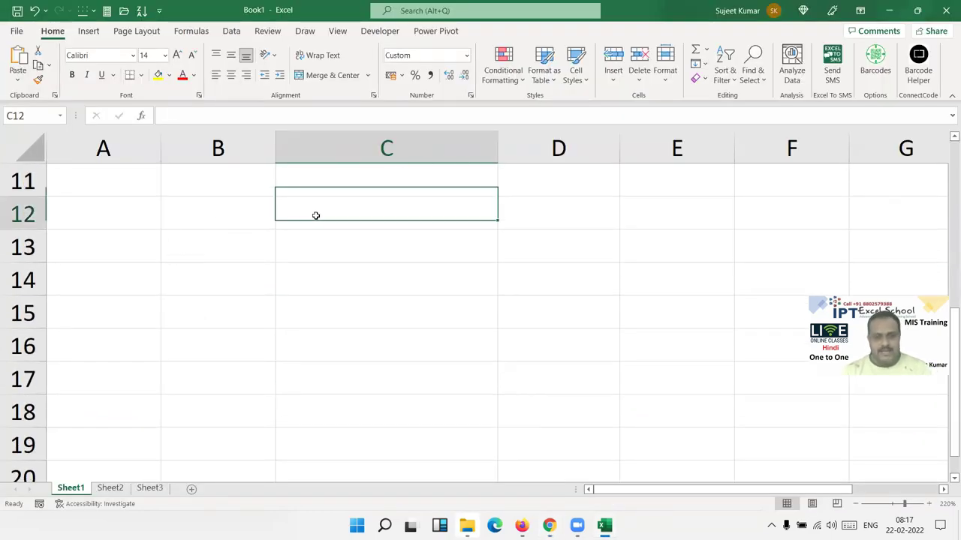
pyautogui.write('12000')
pyautogui.press('Return')
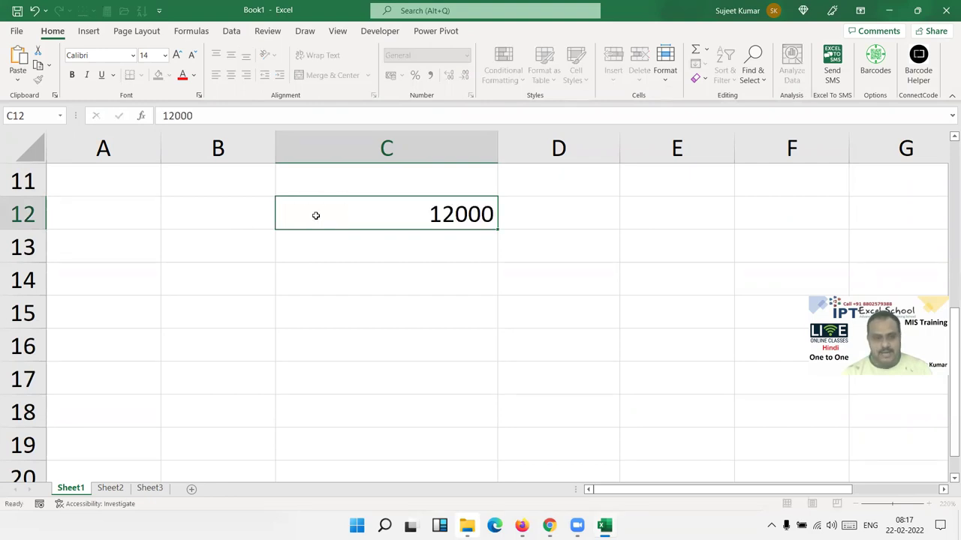
pyautogui.click(281, 214)
pyautogui.click(430, 75)
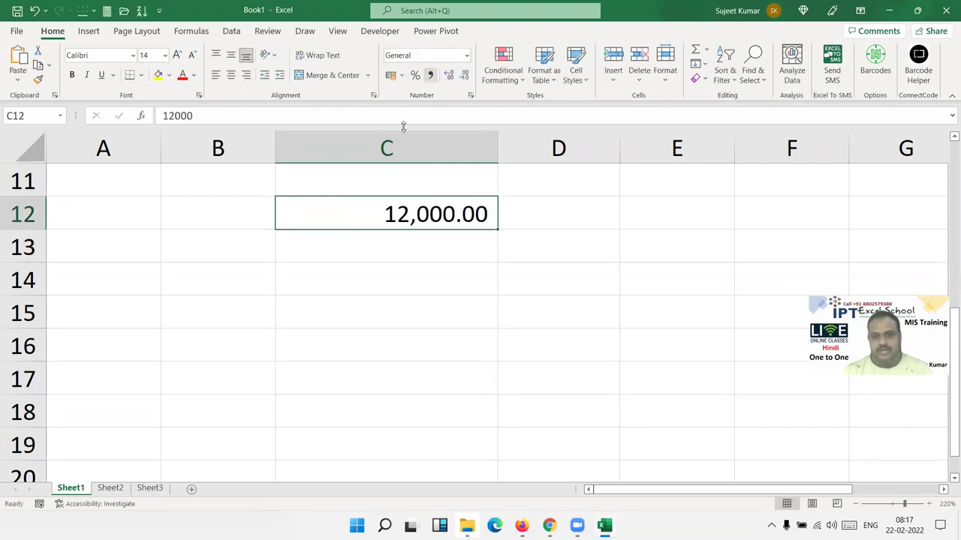
pyautogui.hotkey('ctrl', 'z')
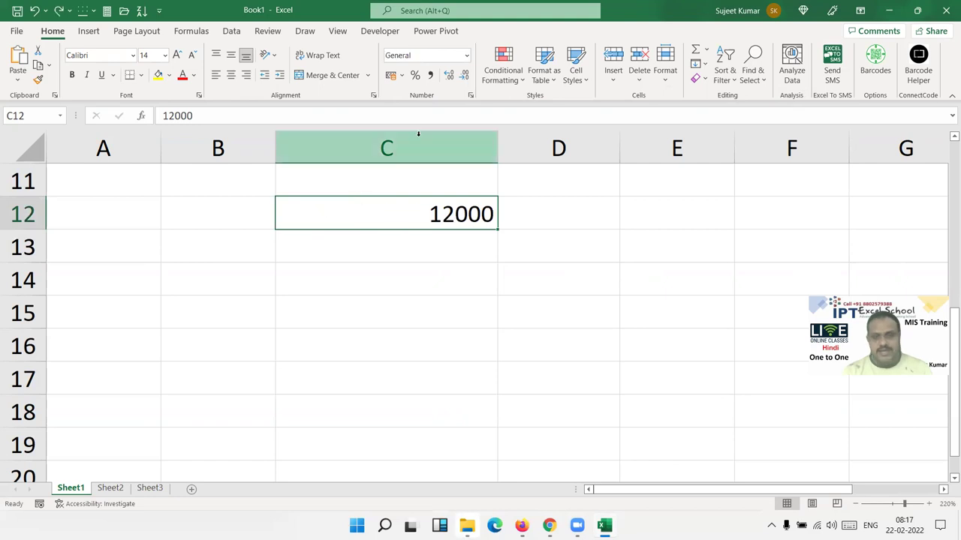
# - Give C12 the custom #,### format so it shows 12,000
pyautogui.click(471, 95)
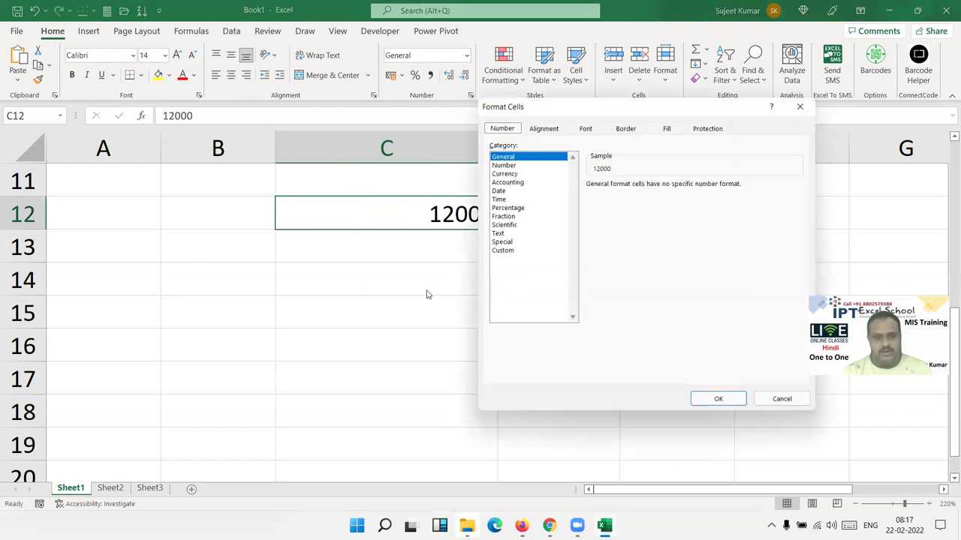
pyautogui.click(502, 249)
pyautogui.click(619, 195)
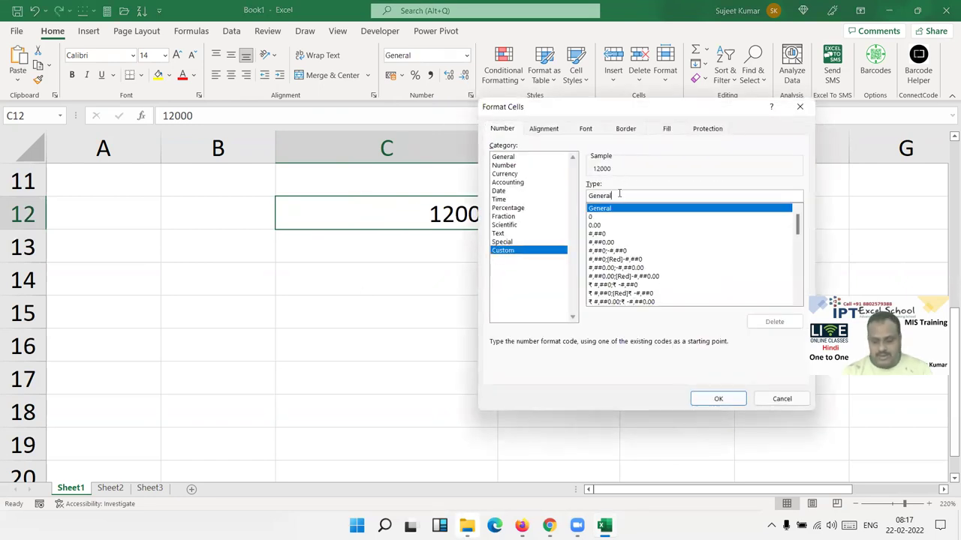
pyautogui.press('BackSpace')
pyautogui.press('BackSpace')
pyautogui.press('BackSpace')
pyautogui.press('BackSpace')
pyautogui.write('#,###')
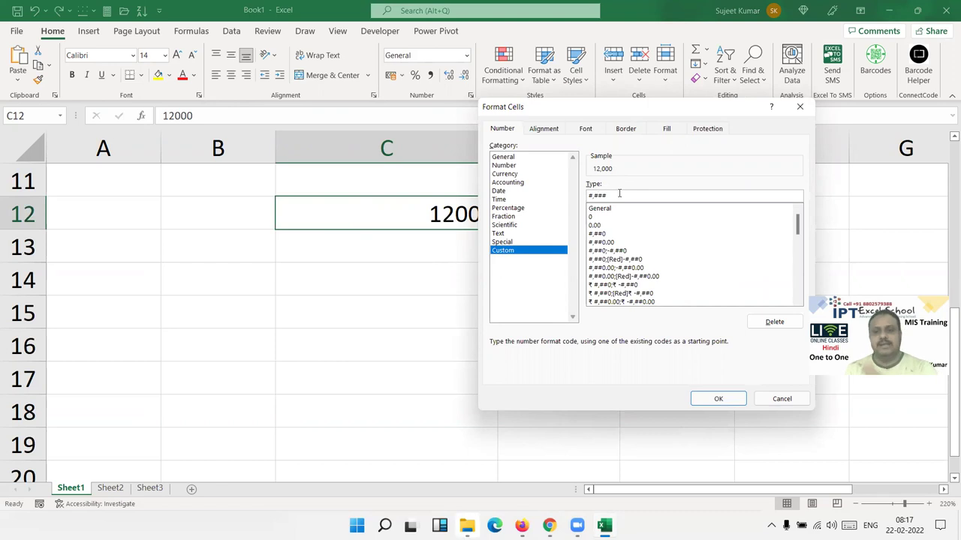
pyautogui.press('Return')
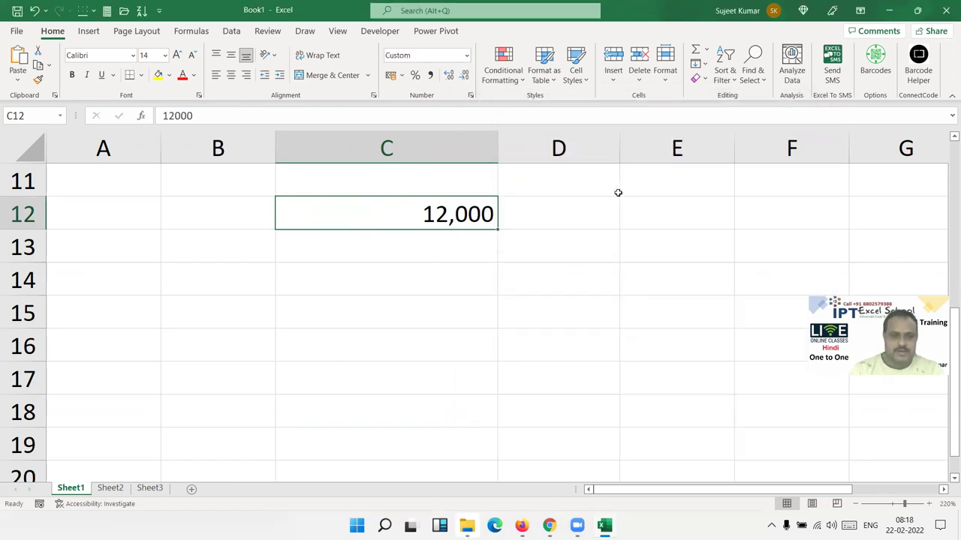
pyautogui.press('Return')
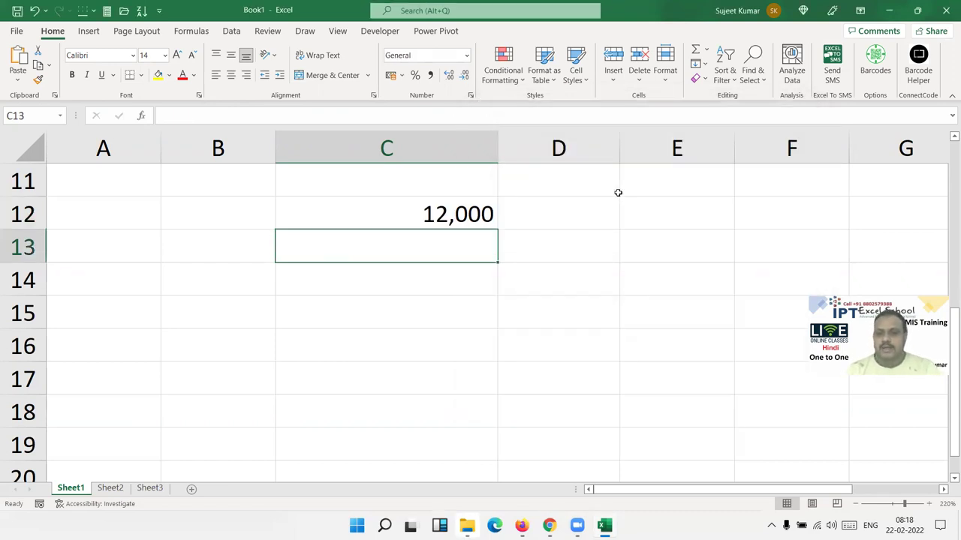
# - Enter 25000 in C13 and give it the custom format 25 "K" so it reads 25 K
pyautogui.write('25000')
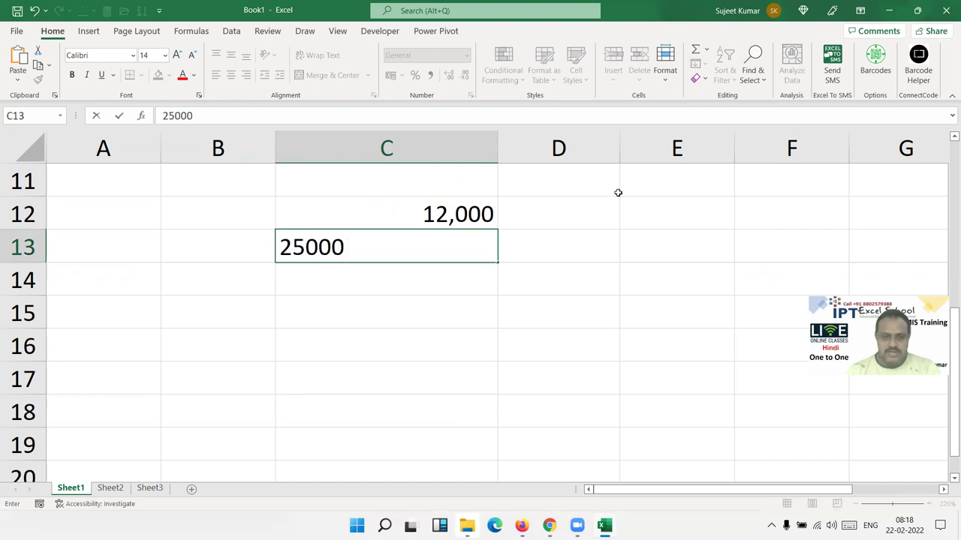
pyautogui.press('Return')
pyautogui.press('Up')
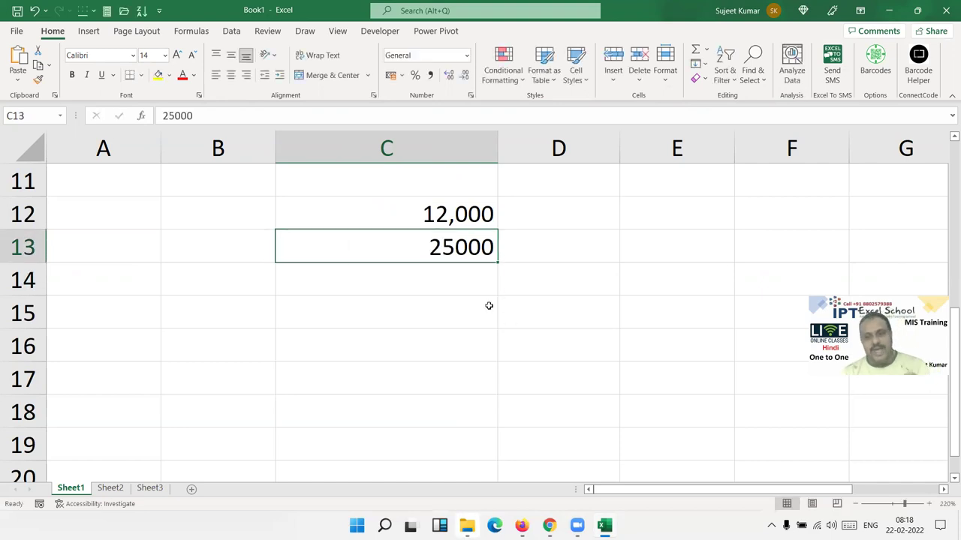
pyautogui.click(469, 96)
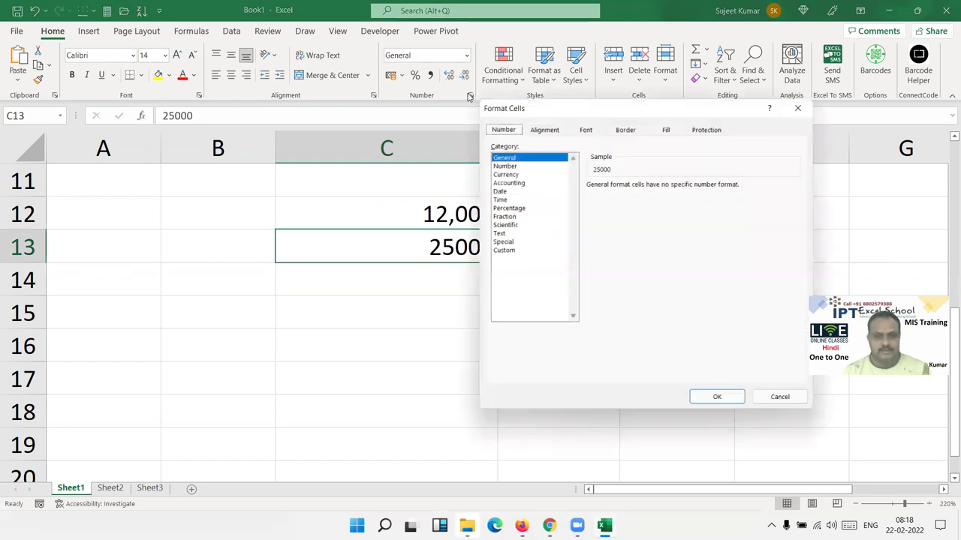
pyautogui.click(502, 250)
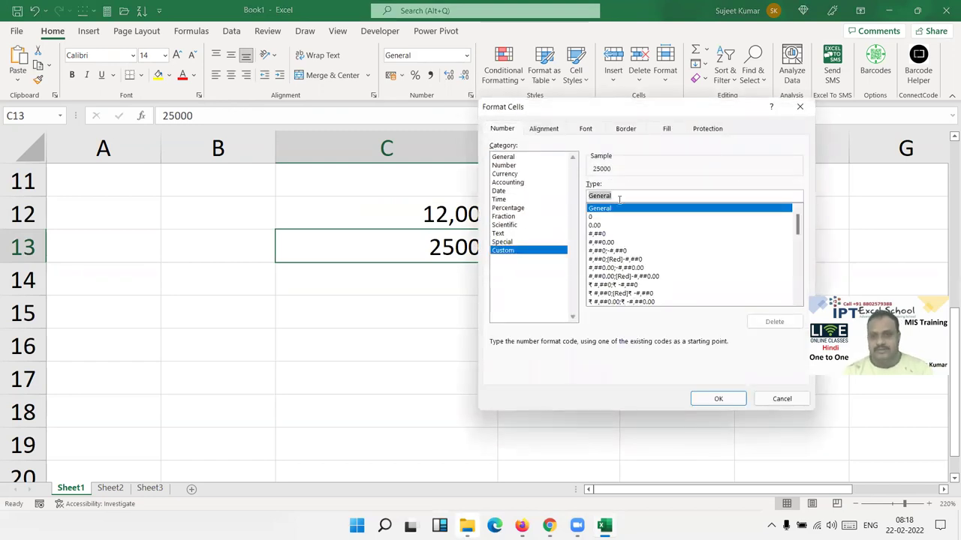
pyautogui.click(619, 198)
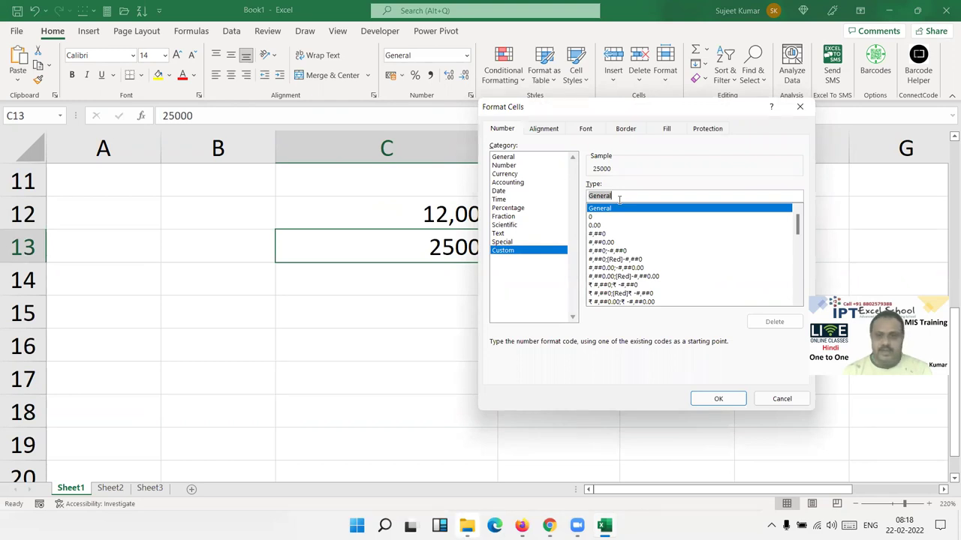
pyautogui.write('25 "K')
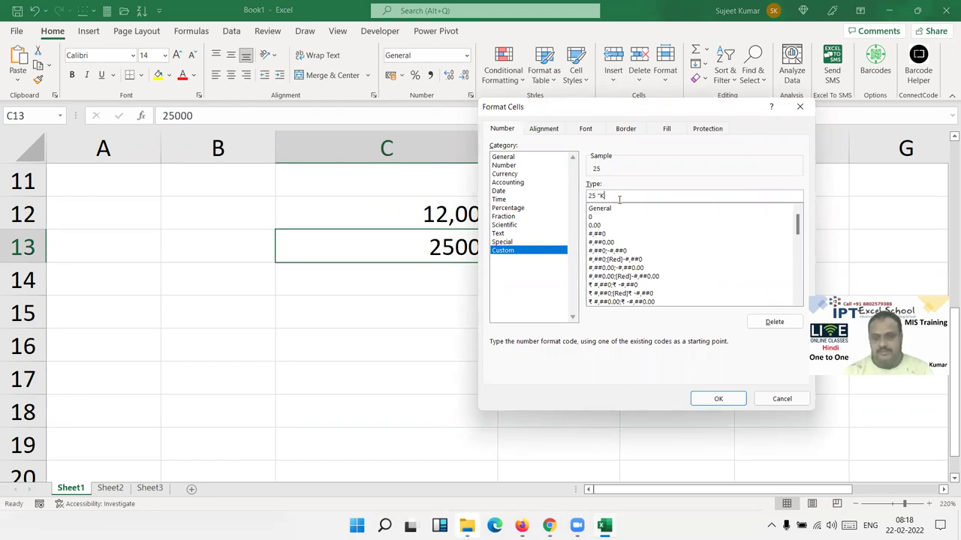
pyautogui.press('Return')
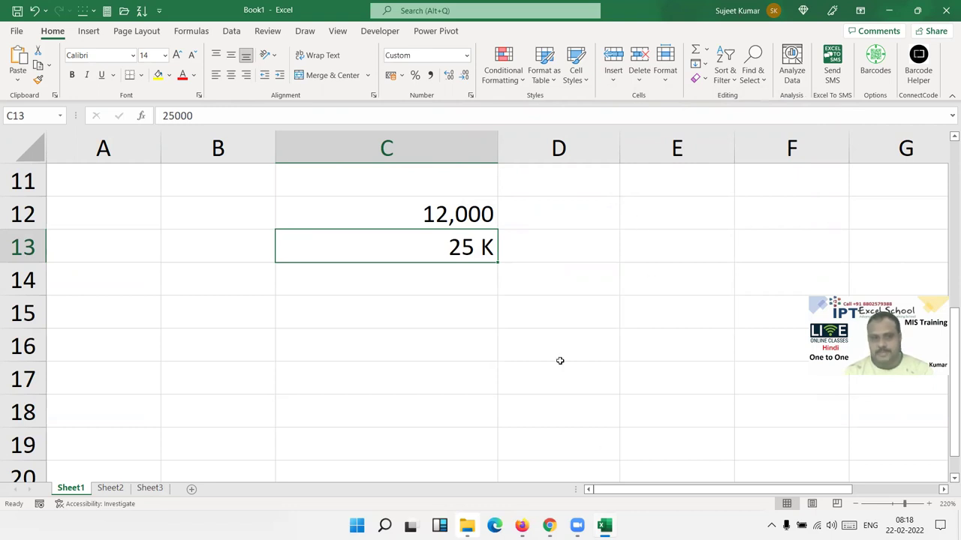
# - Enter 1000 in D13
pyautogui.click(533, 239)
pyautogui.write('100')
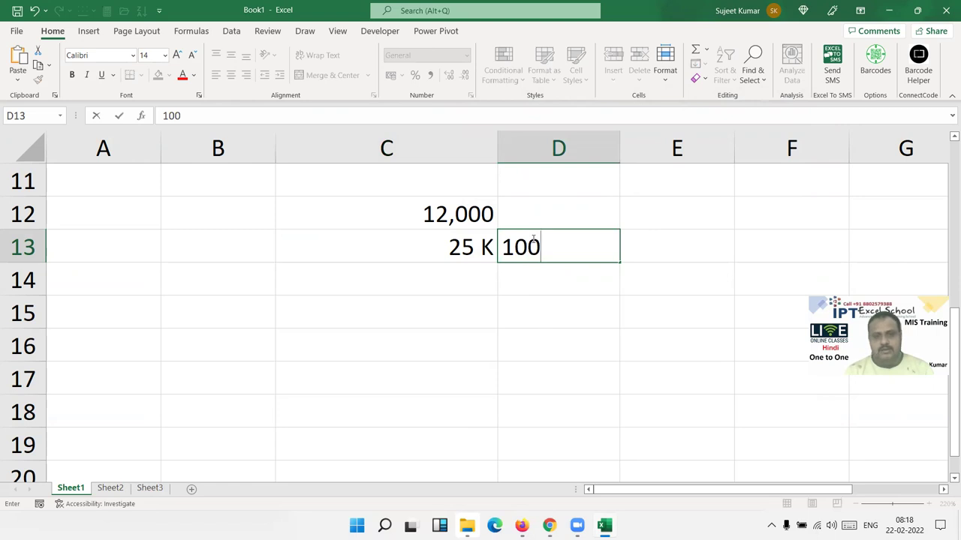
pyautogui.write('0')
pyautogui.press('Tab')
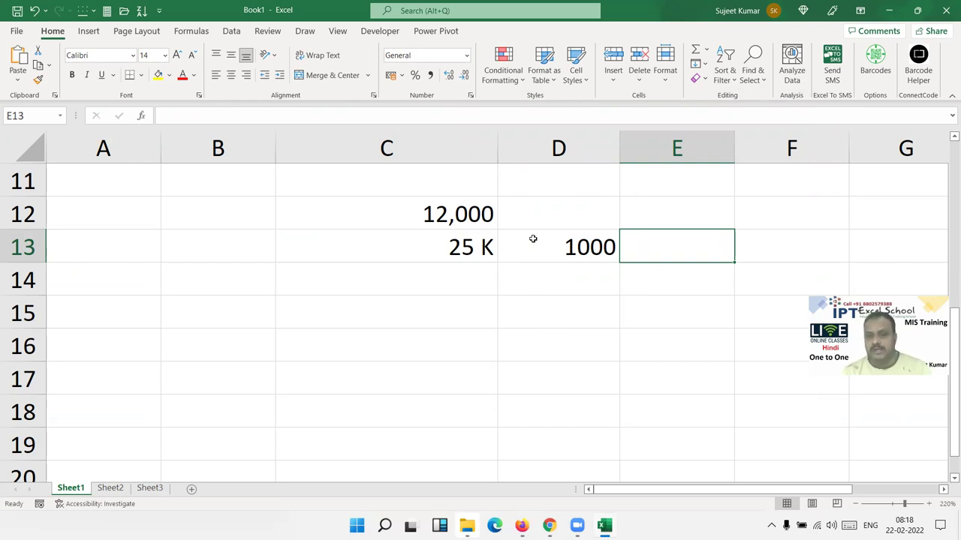
pyautogui.press('Left')
pyautogui.press('Left')
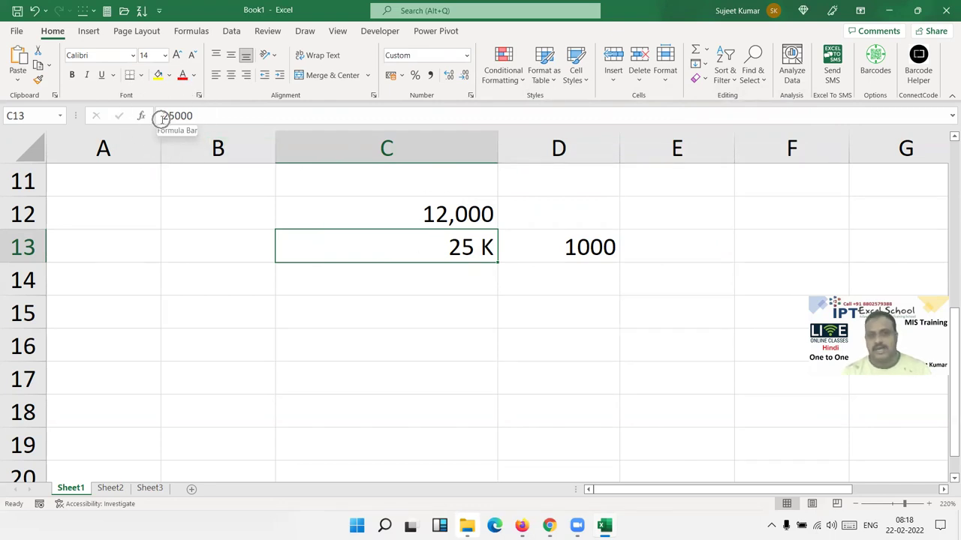
# - Build the sum formula =C13+D13 in E13
pyautogui.click(679, 256)
pyautogui.write('=')
pyautogui.press('Left')
pyautogui.press('Left')
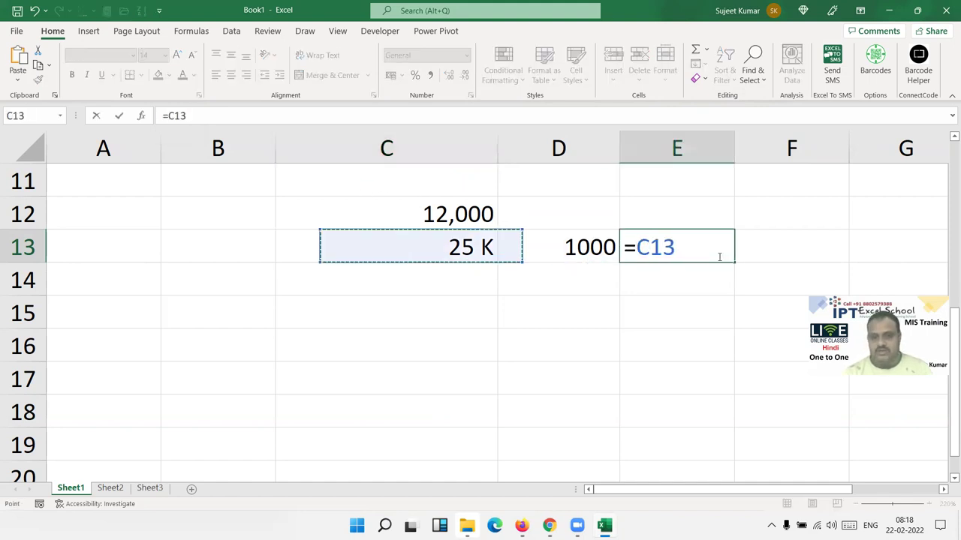
pyautogui.write('+')
pyautogui.press('Left')
pyautogui.press('Return')
# - Re-enter the E13 sum and reset E13 to General format, showing 26000
pyautogui.click(719, 255)
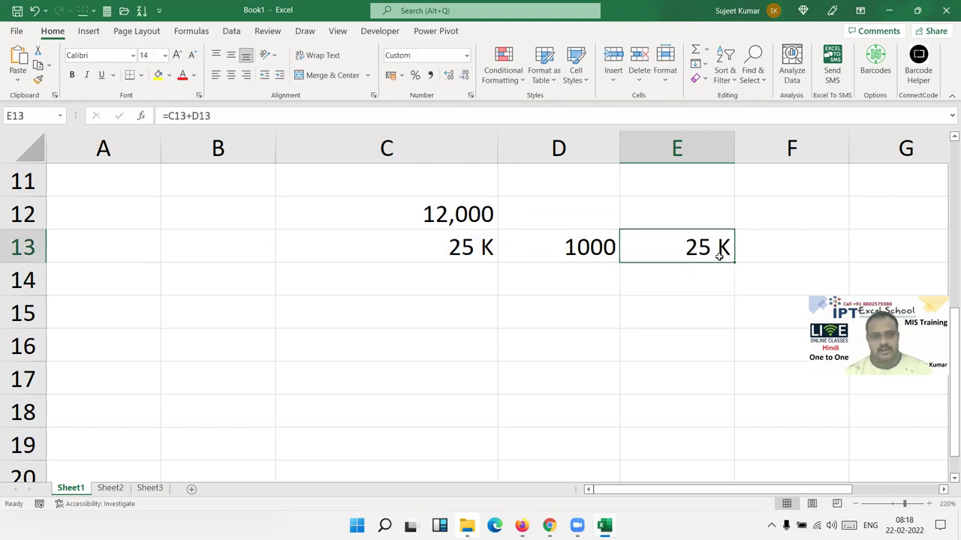
pyautogui.write('=')
pyautogui.press('Left')
pyautogui.press('Left')
pyautogui.write('+')
pyautogui.press('Left')
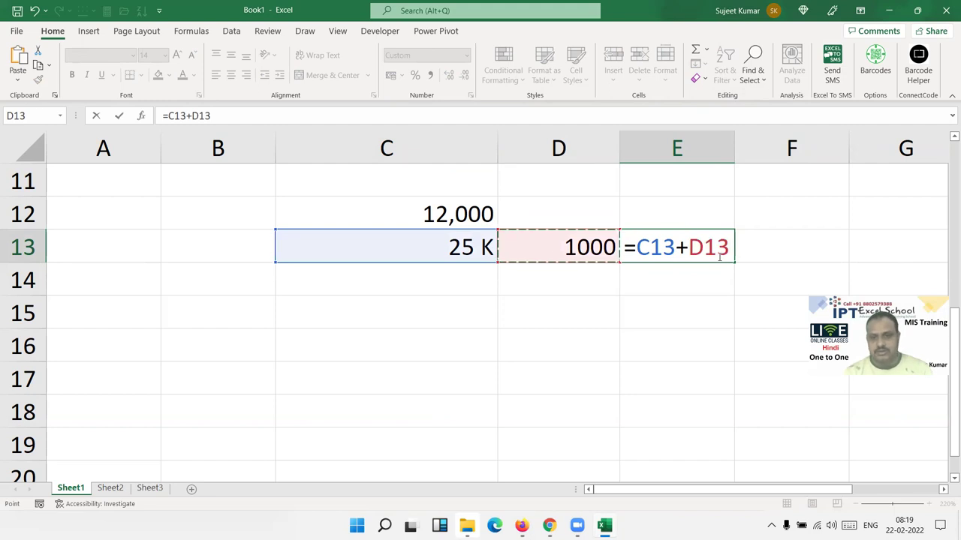
pyautogui.press('Return')
pyautogui.click(719, 256)
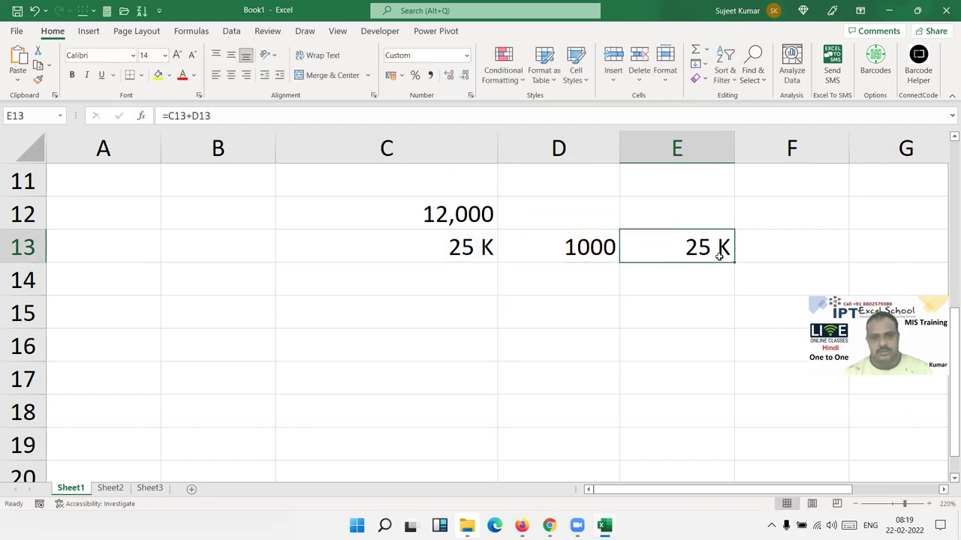
pyautogui.hotkey('ctrl', 'shift', '`')
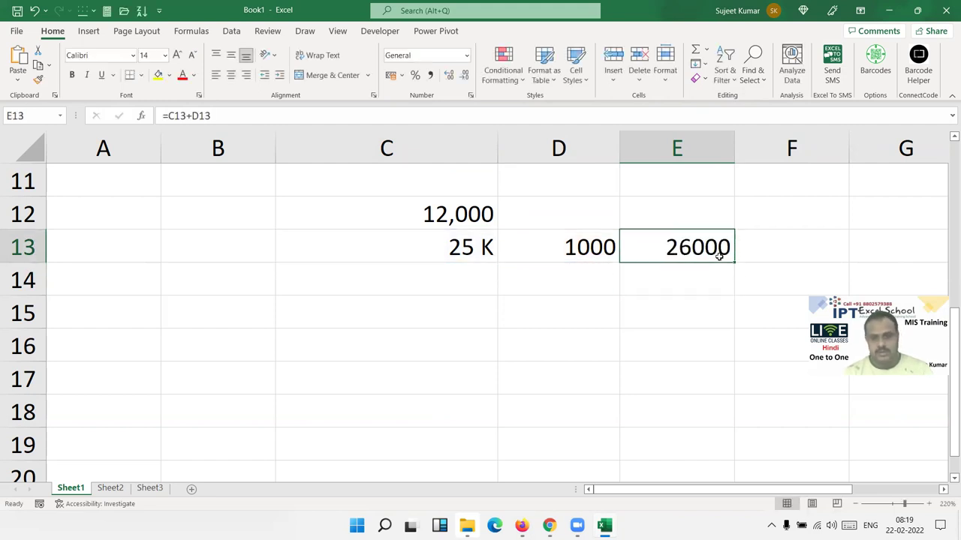
# - Try the custom format 00 "K" on C13
pyautogui.click(448, 246)
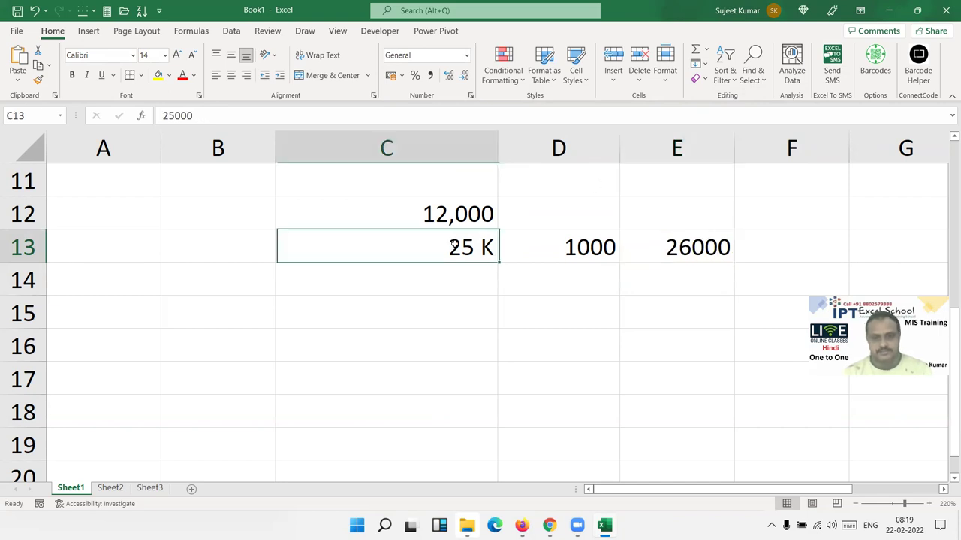
pyautogui.click(648, 241)
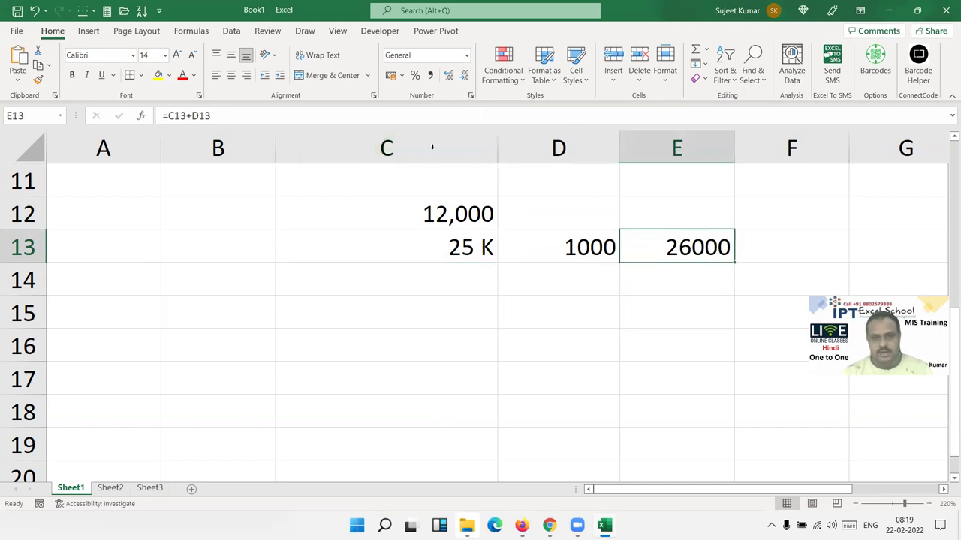
pyautogui.click(474, 248)
pyautogui.click(470, 96)
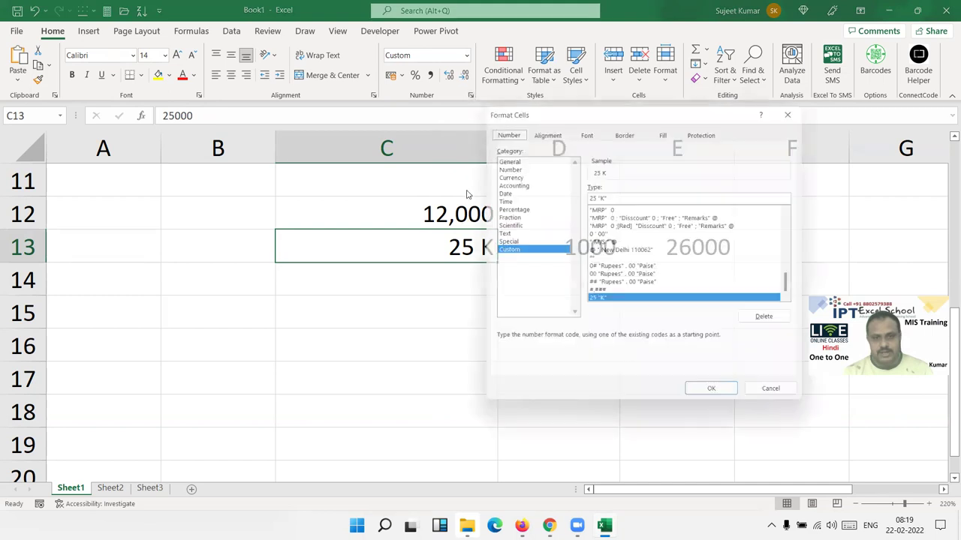
pyautogui.click(595, 195)
pyautogui.press('BackSpace')
pyautogui.press('BackSpace')
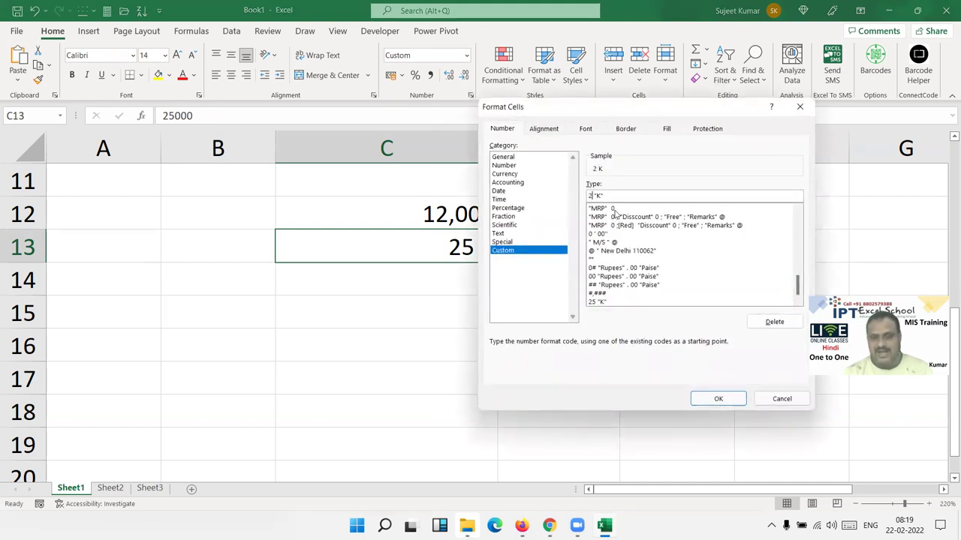
pyautogui.write('00')
pyautogui.press('Return')
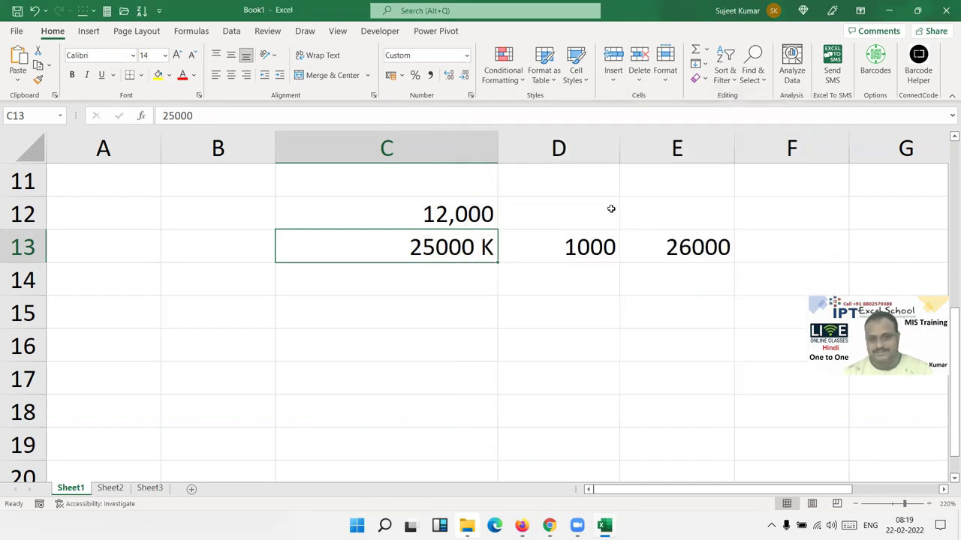
# - Change C13's format code to #, "K" so 25000 is scaled to 25 K
pyautogui.click(470, 95)
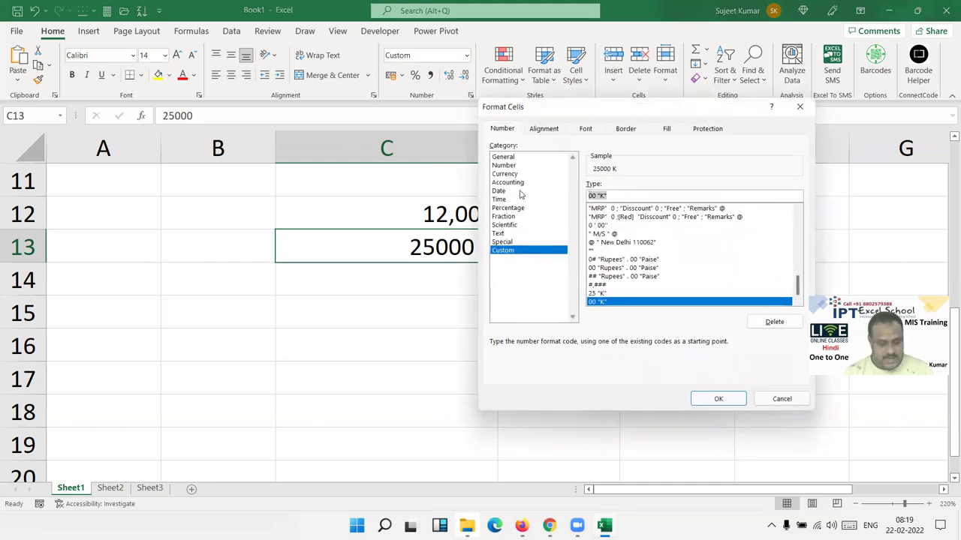
pyautogui.write('#,')
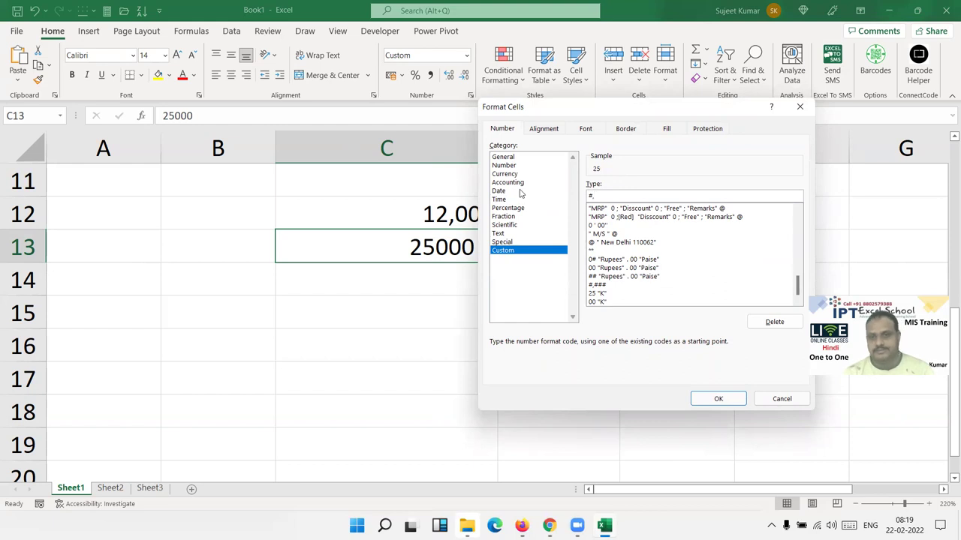
pyautogui.write('"K')
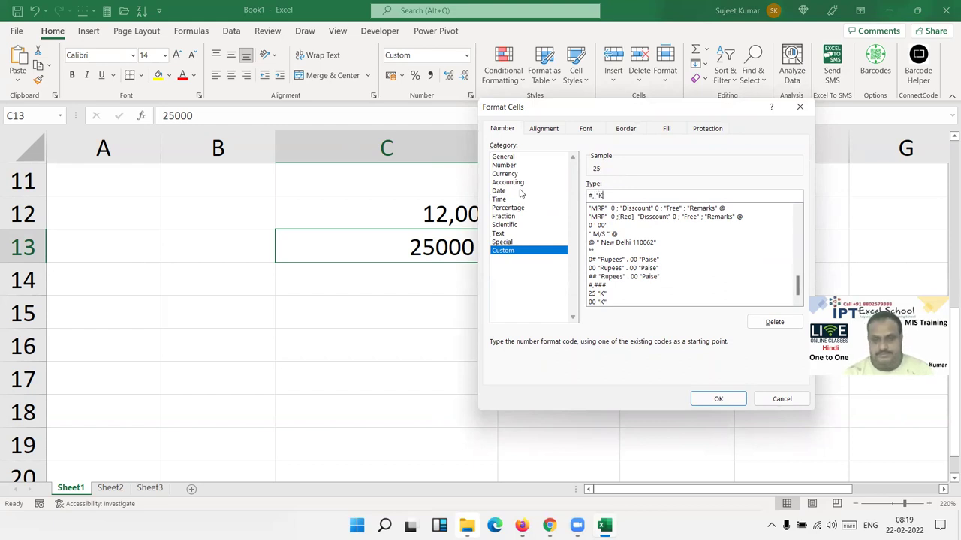
pyautogui.press('Return')
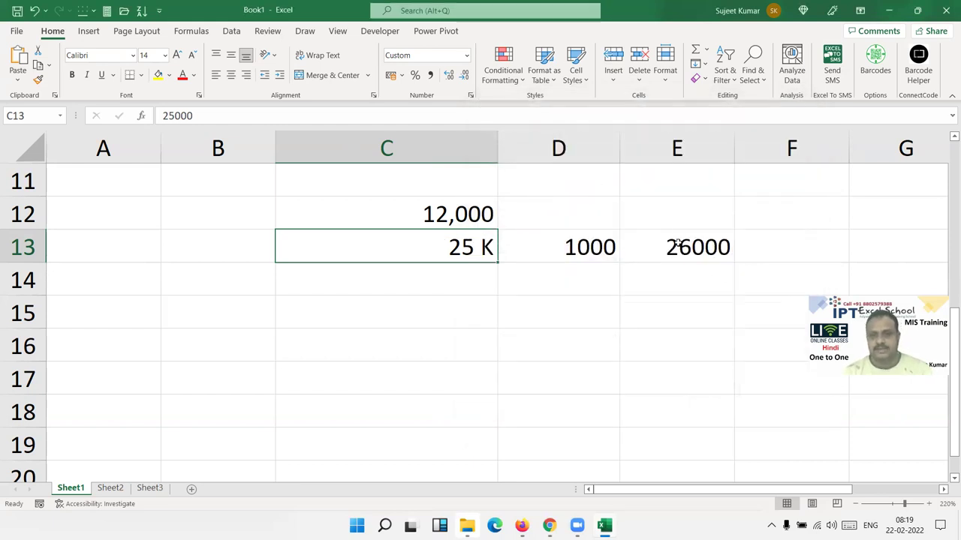
pyautogui.click(676, 246)
# - Apply the custom format #, "K" to E13 so its 26000 sum reads 26 K
pyautogui.rightClick(675, 247)
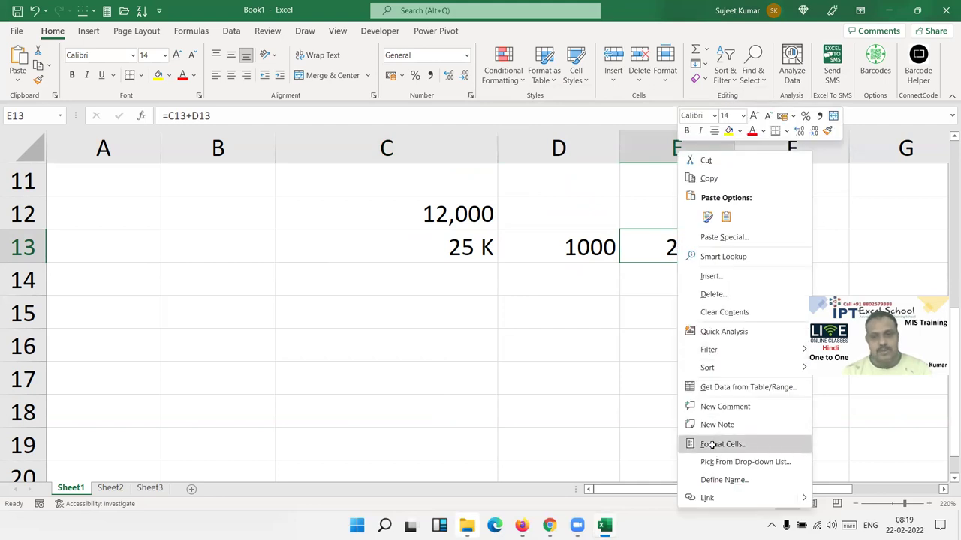
pyautogui.click(712, 444)
pyautogui.click(579, 345)
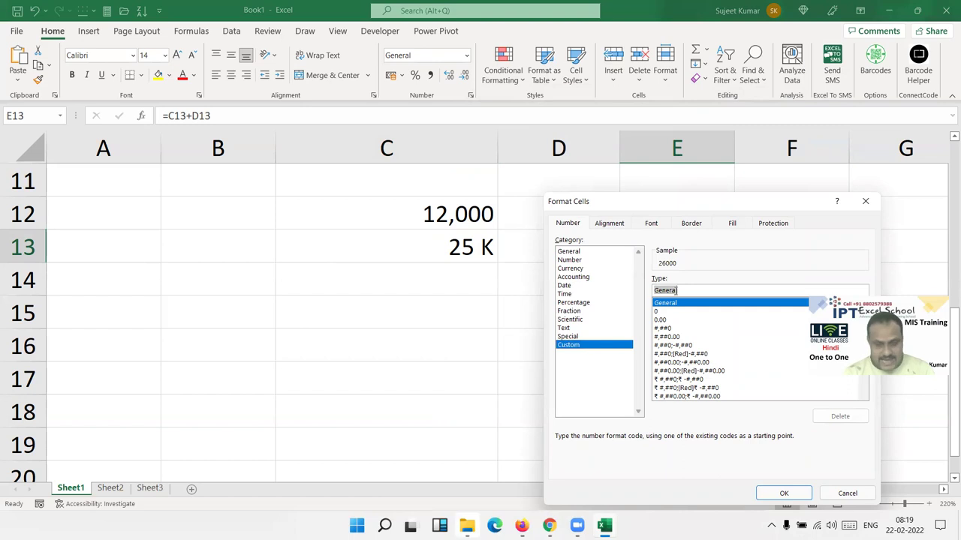
pyautogui.write('#, "K')
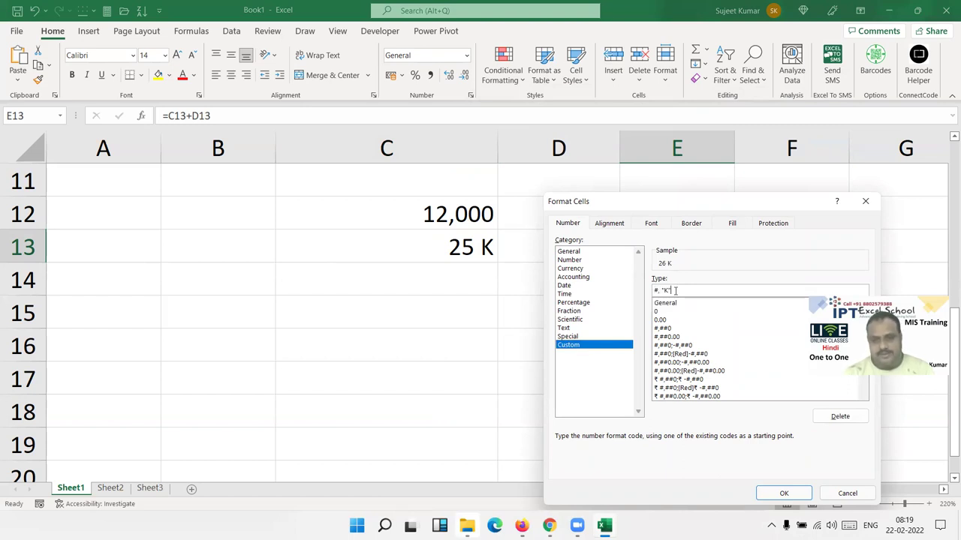
pyautogui.press('Return')
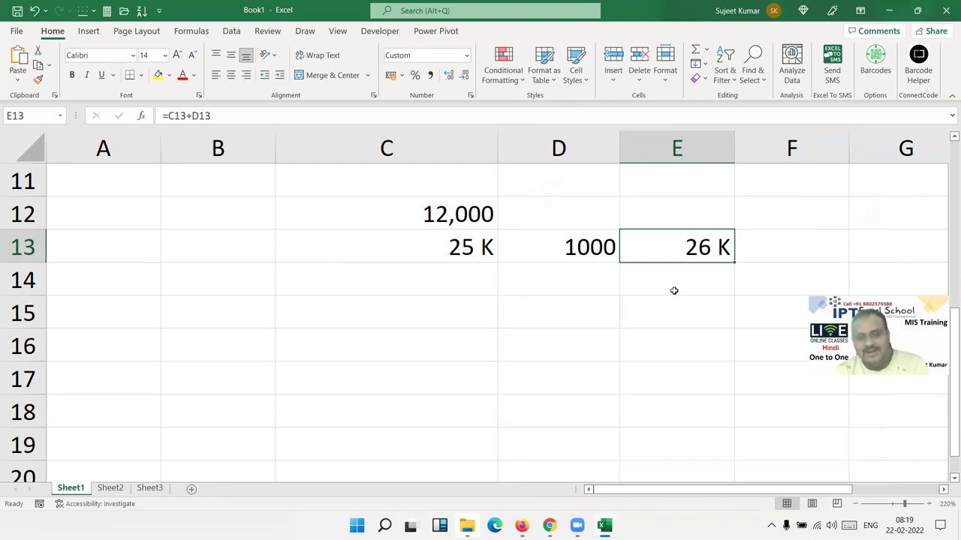
pyautogui.press('Down')
pyautogui.press('Left')
pyautogui.press('Left')
# - Enter 13465325 in C15
pyautogui.press('Down')
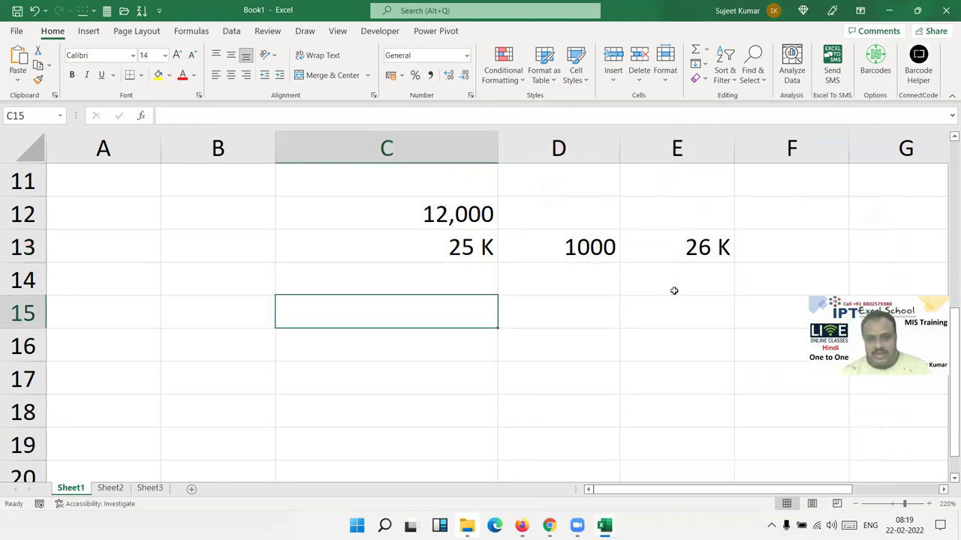
pyautogui.write('13465325')
pyautogui.press('Return')
pyautogui.press('Up')
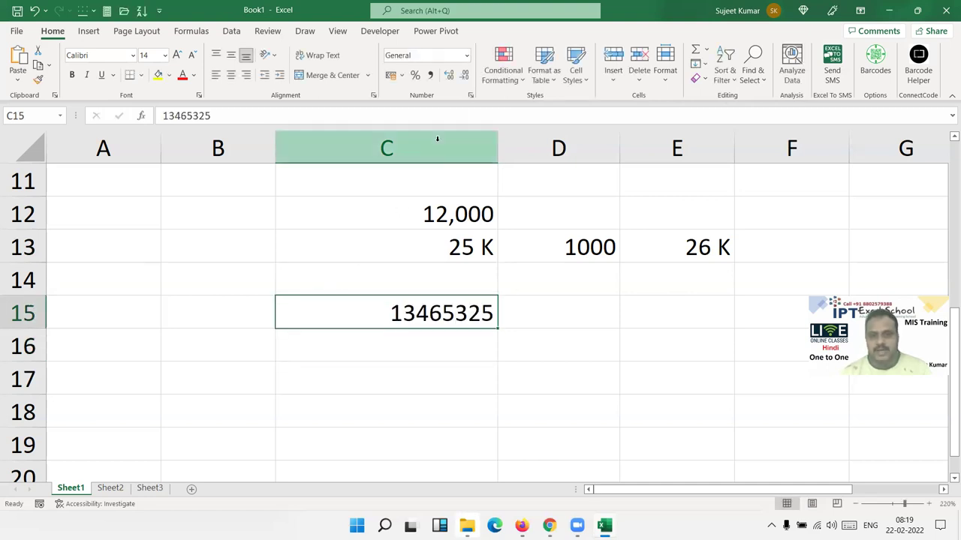
# - Format C15 with the custom code 0.00,, to display it in millions as 13.47
pyautogui.hotkey('ctrl', '1')
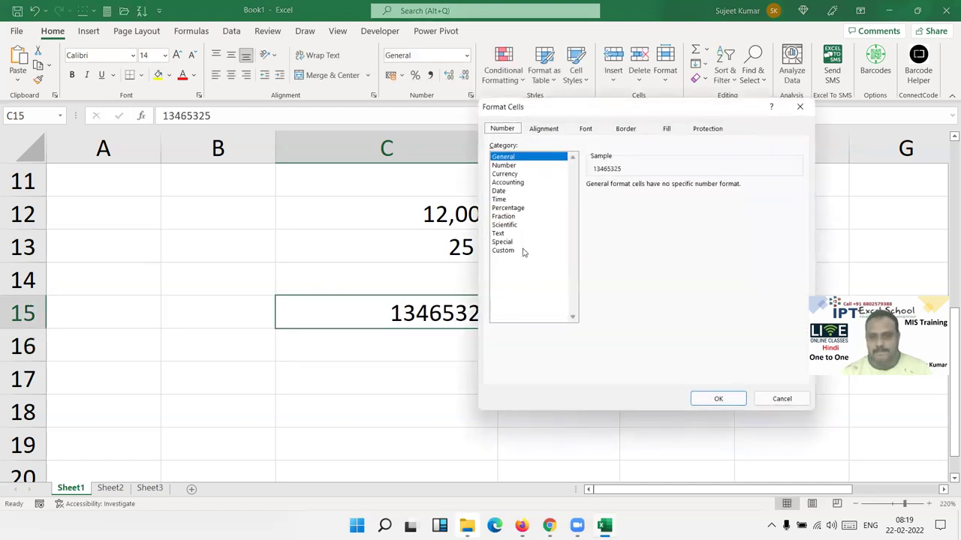
pyautogui.click(503, 250)
pyautogui.doubleClick(590, 198)
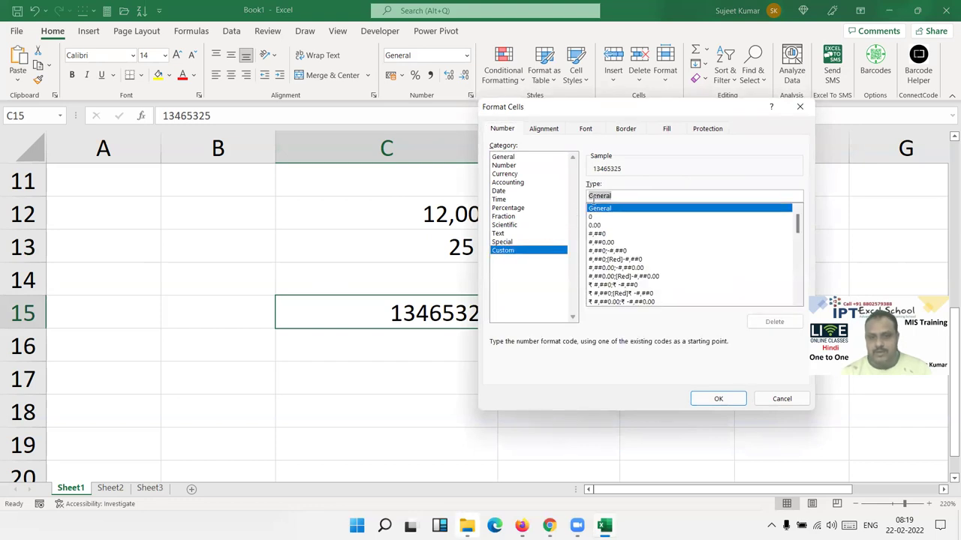
pyautogui.moveTo(544, 117); pyautogui.dragTo(580, 139)
pyautogui.write('0.')
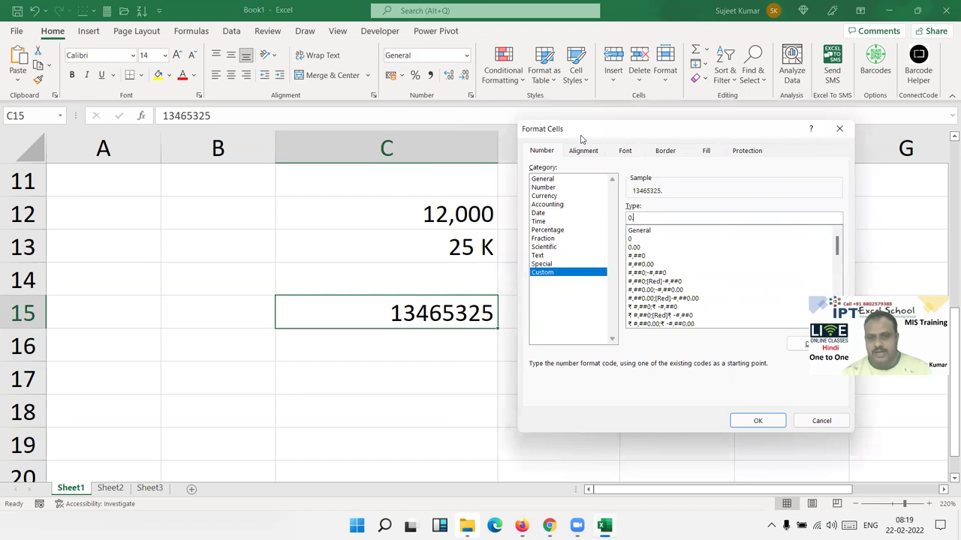
pyautogui.write('00,,')
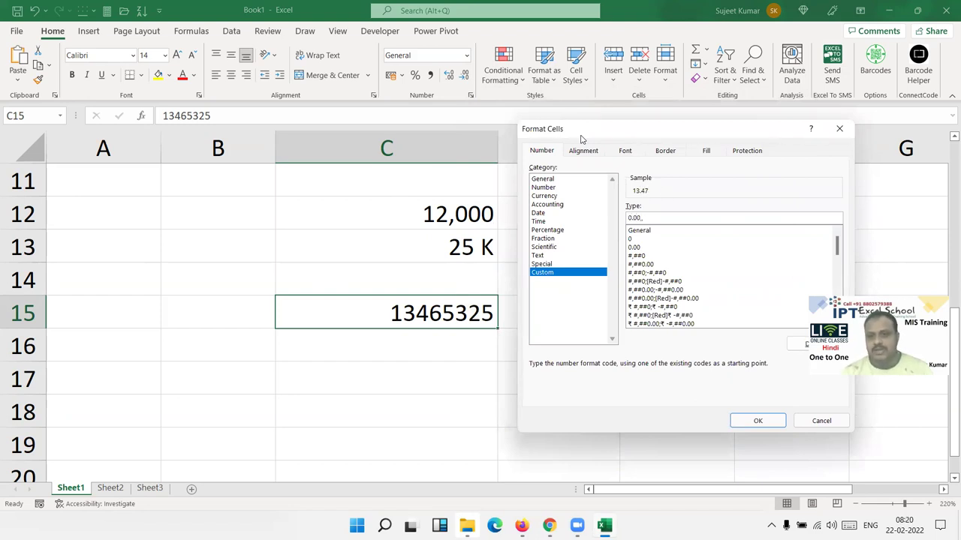
pyautogui.press('Return')
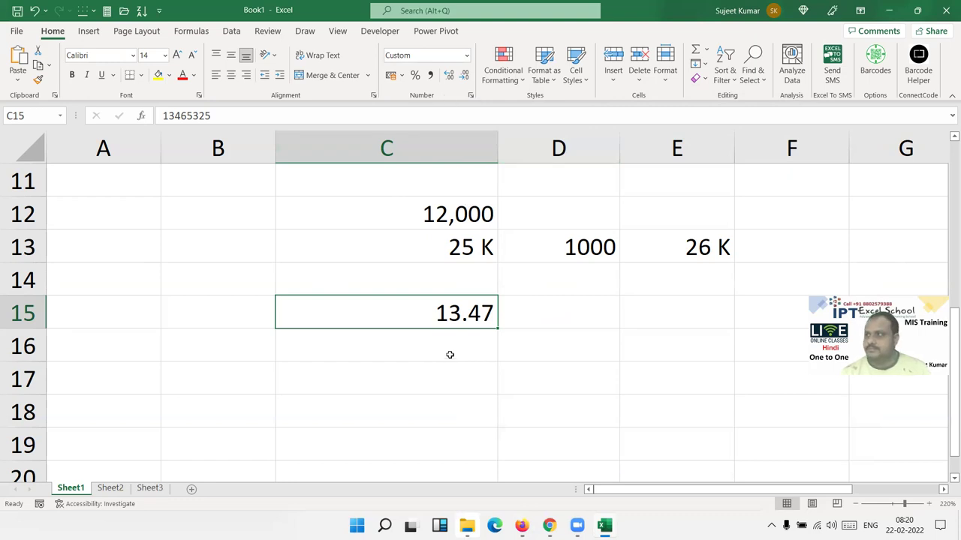
# - Study the guide's comma-scaling examples #,###, #, and 0.0,, with their 12,000 and 12 results
pyautogui.click(558, 318)
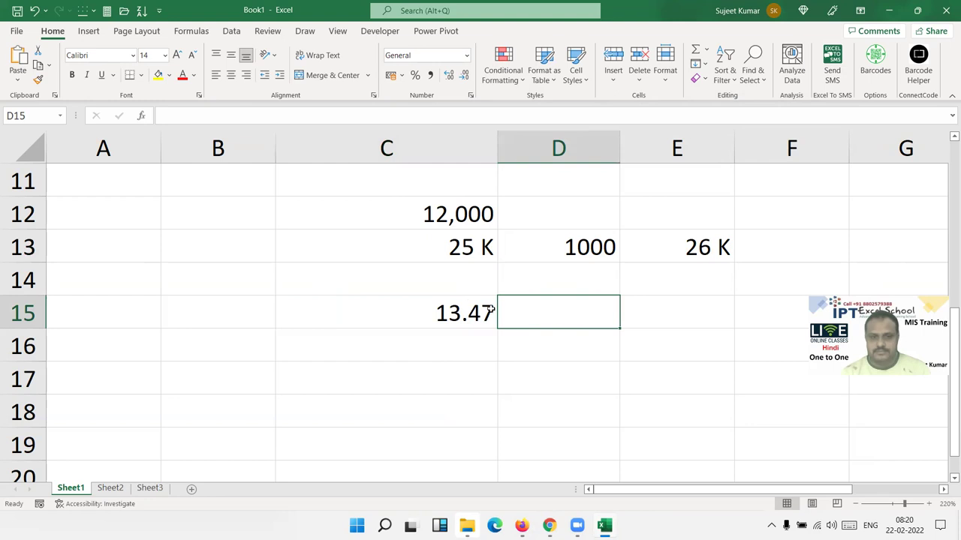
pyautogui.hotkey('alt', 'Tab')
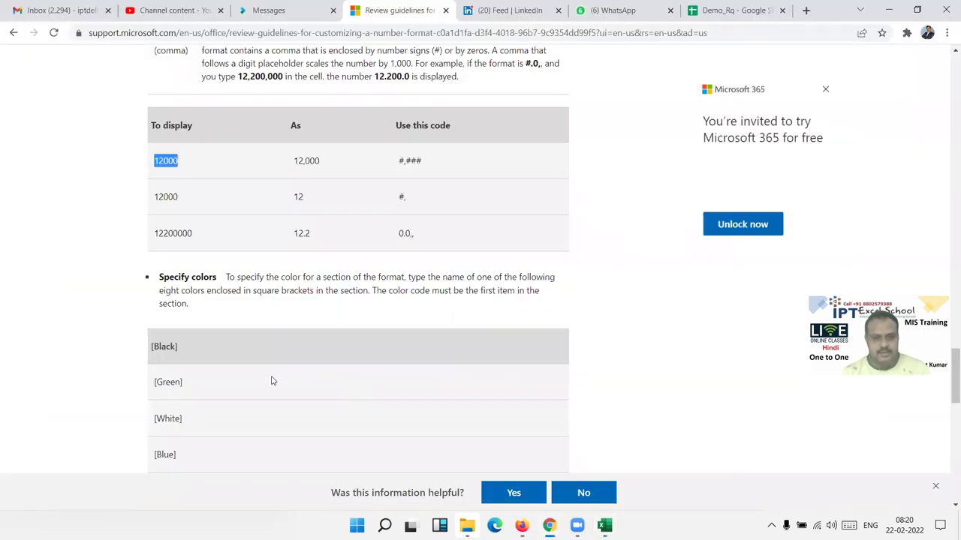
pyautogui.moveTo(412, 233); pyautogui.dragTo(381, 240)
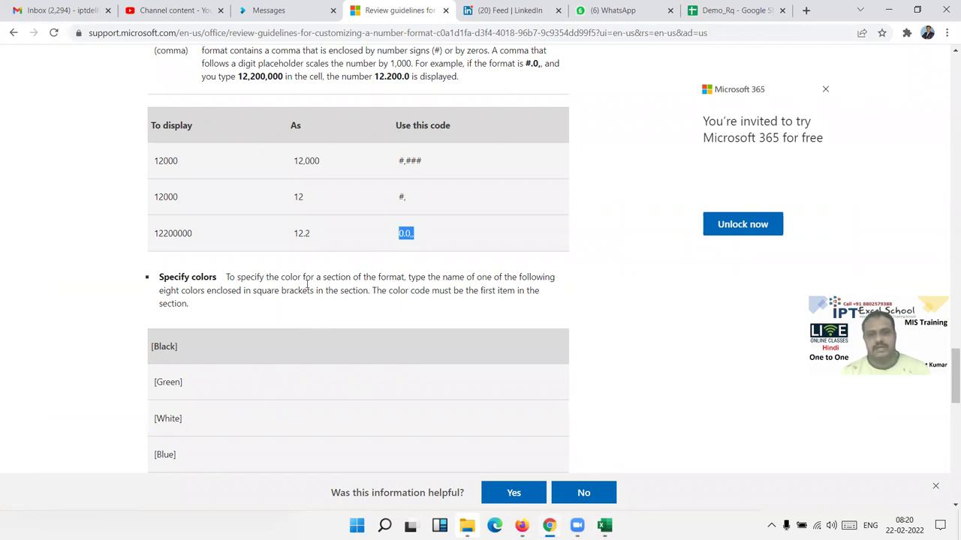
pyautogui.click(408, 249)
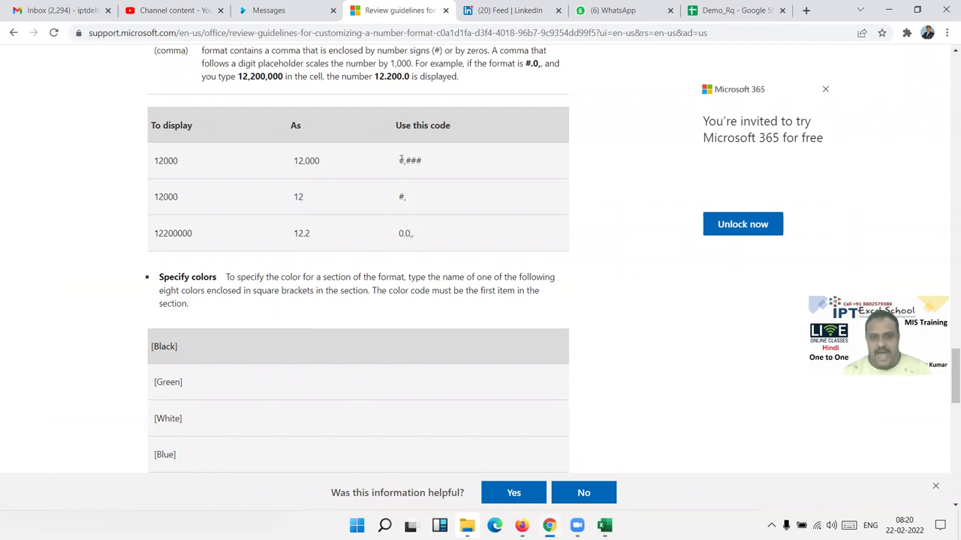
pyautogui.moveTo(406, 163); pyautogui.dragTo(421, 163)
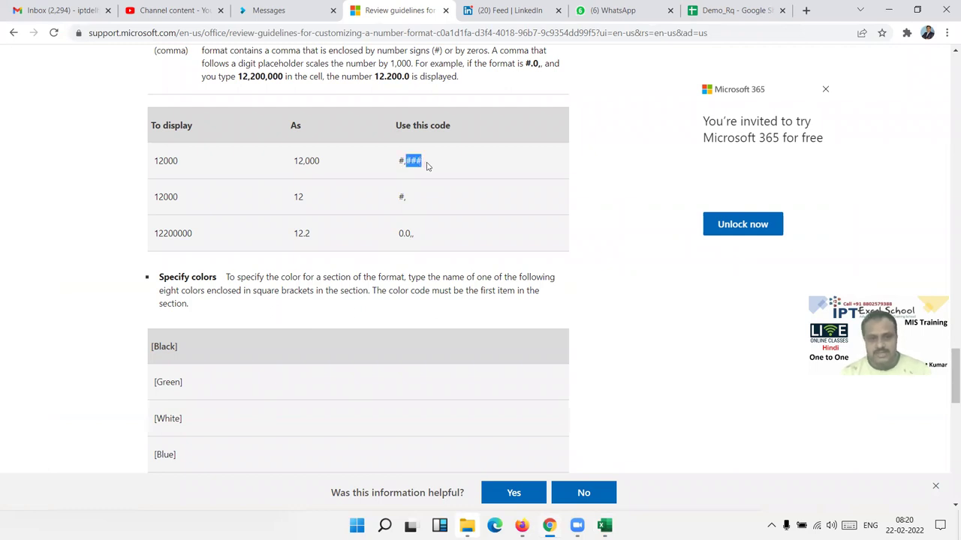
pyautogui.moveTo(325, 162); pyautogui.dragTo(284, 158)
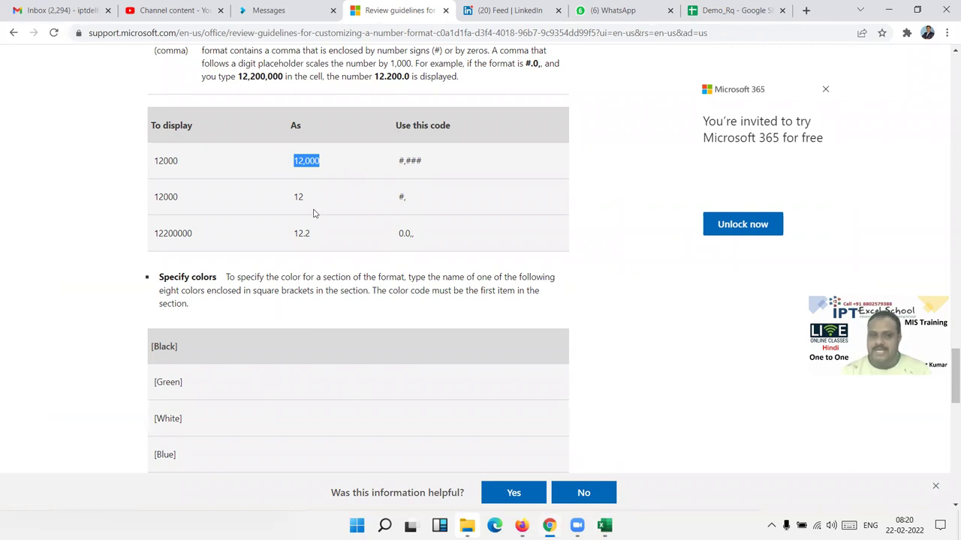
pyautogui.click(401, 197)
pyautogui.moveTo(304, 199); pyautogui.dragTo(289, 201)
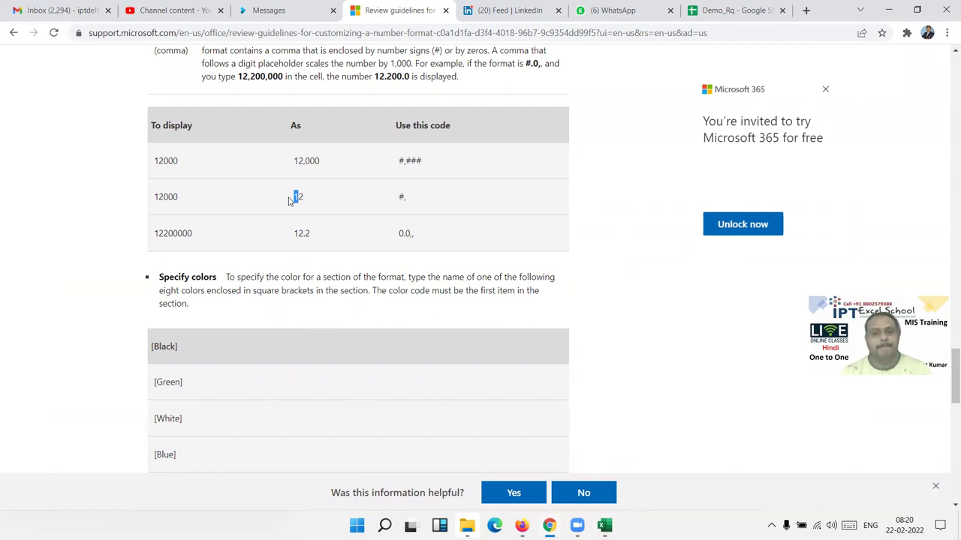
pyautogui.moveTo(411, 234); pyautogui.dragTo(415, 238)
pyautogui.click(337, 236)
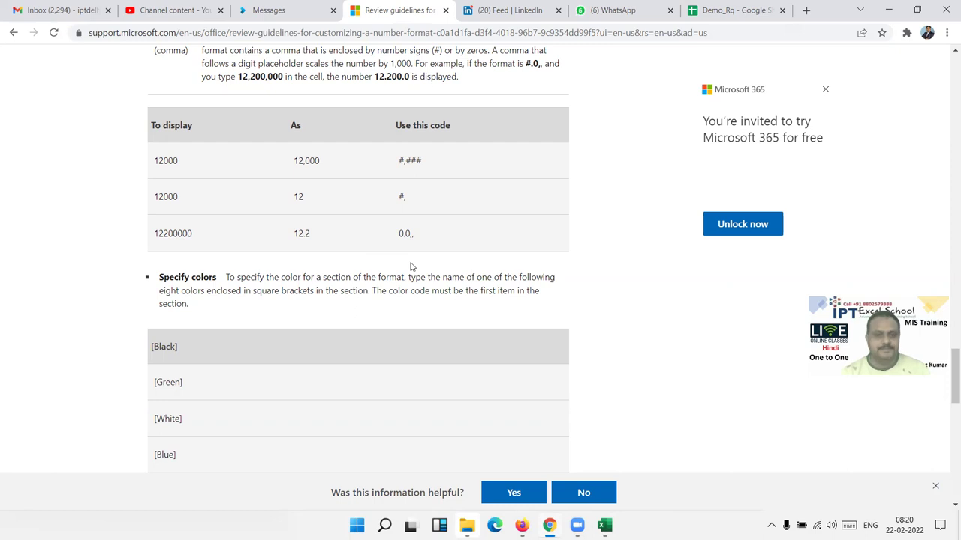
pyautogui.doubleClick(413, 235)
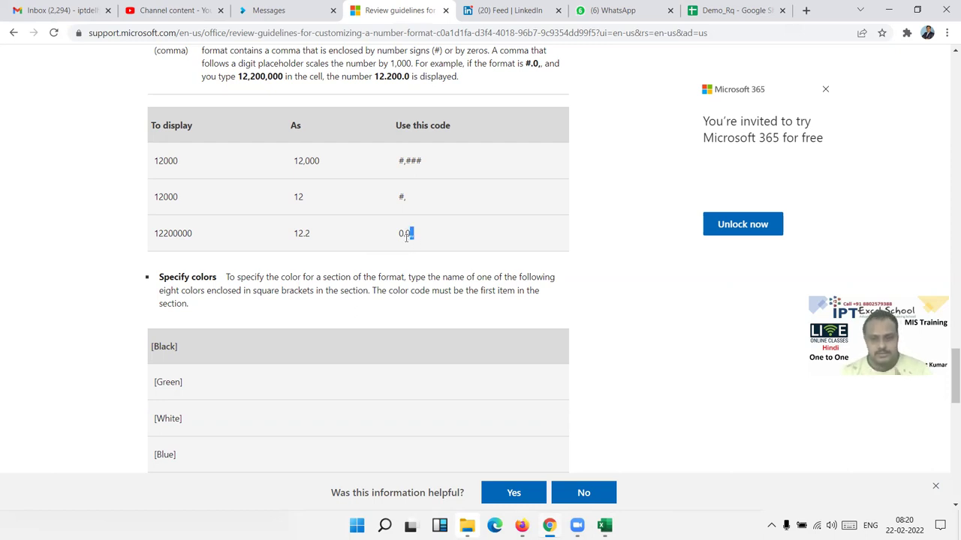
pyautogui.scroll(-3, 356, 343)
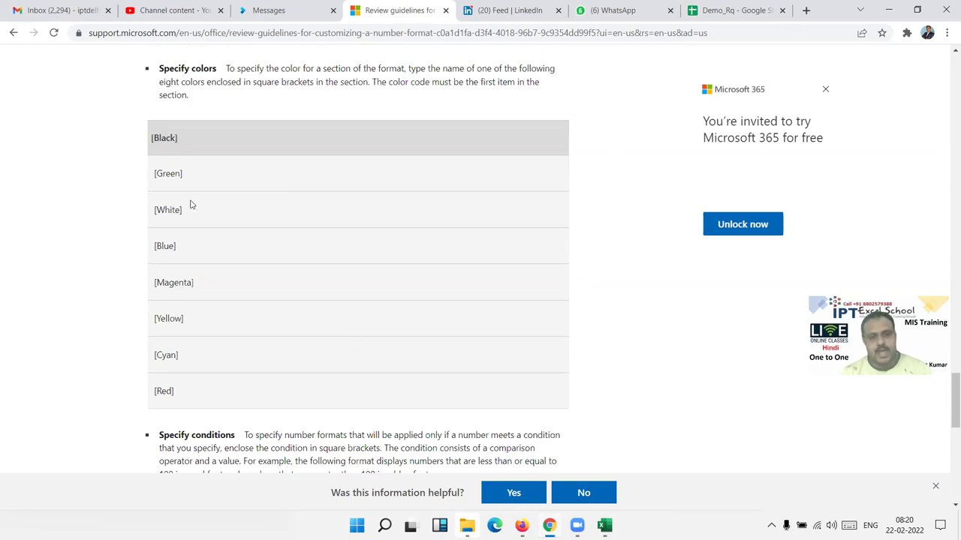
# - Review the [Black] code and the list of colour names in the guide's colour section
pyautogui.tripleClick(166, 138)
pyautogui.click(181, 171)
pyautogui.scroll(1, 188, 192)
pyautogui.scroll(10, 188, 192)
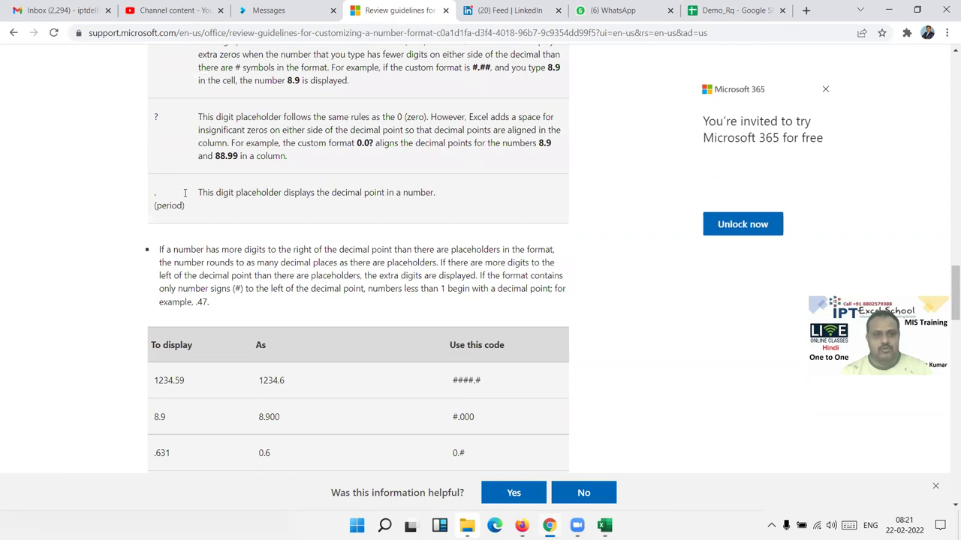
pyautogui.scroll(10, 184, 193)
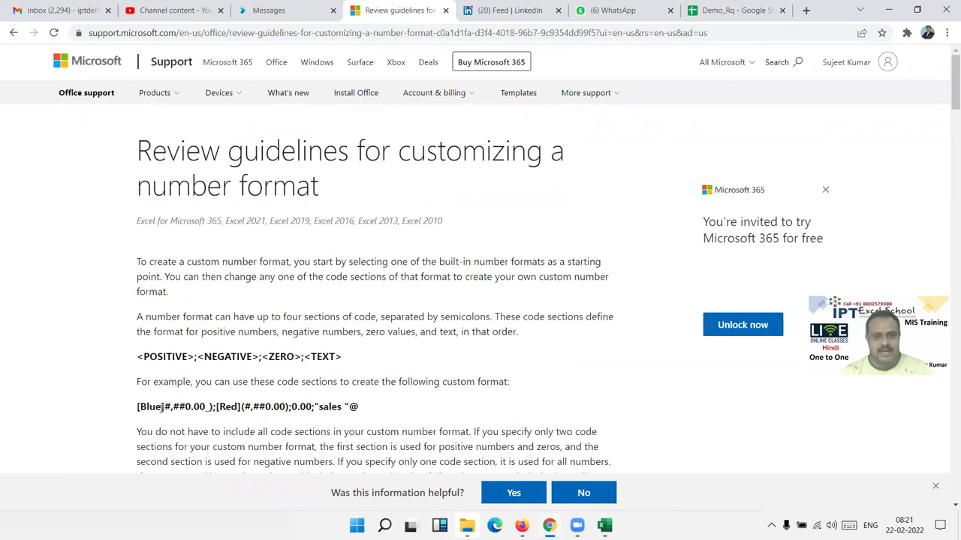
pyautogui.scroll(-1, 161, 404)
pyautogui.scroll(-10, 161, 402)
pyautogui.scroll(-5, 161, 402)
pyautogui.scroll(-3, 160, 402)
pyautogui.scroll(-5, 160, 406)
pyautogui.scroll(-10, 160, 403)
pyautogui.scroll(-10, 161, 400)
pyautogui.scroll(-2, 164, 383)
pyautogui.moveTo(222, 154); pyautogui.dragTo(209, 381)
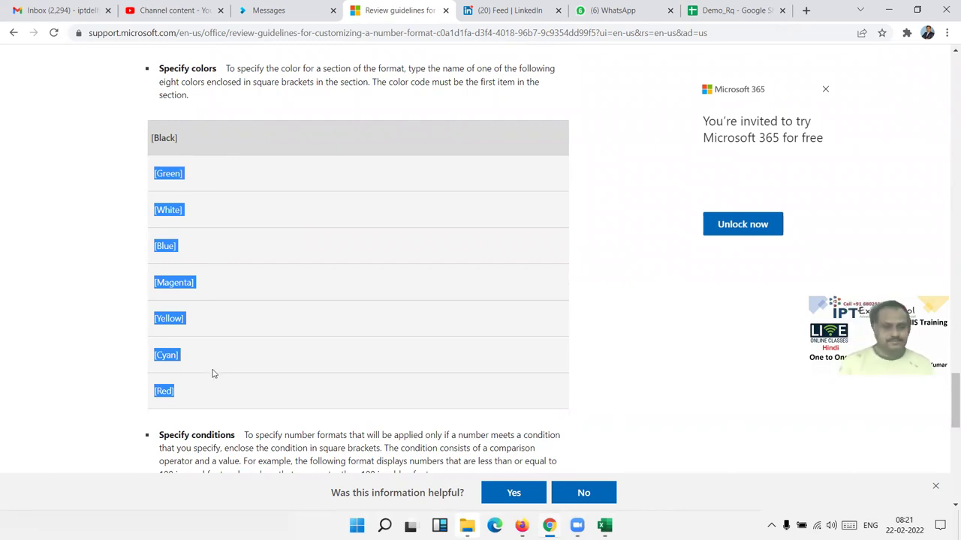
# - Highlight the [Red][<=100];[Blue][>100] conditions example and return to Excel
pyautogui.scroll(-3, 225, 359)
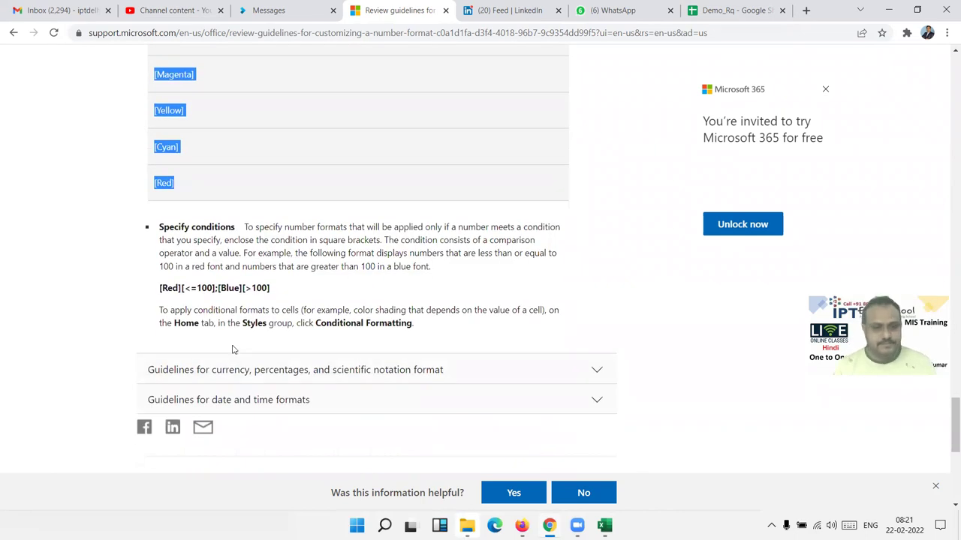
pyautogui.moveTo(292, 293); pyautogui.dragTo(154, 291)
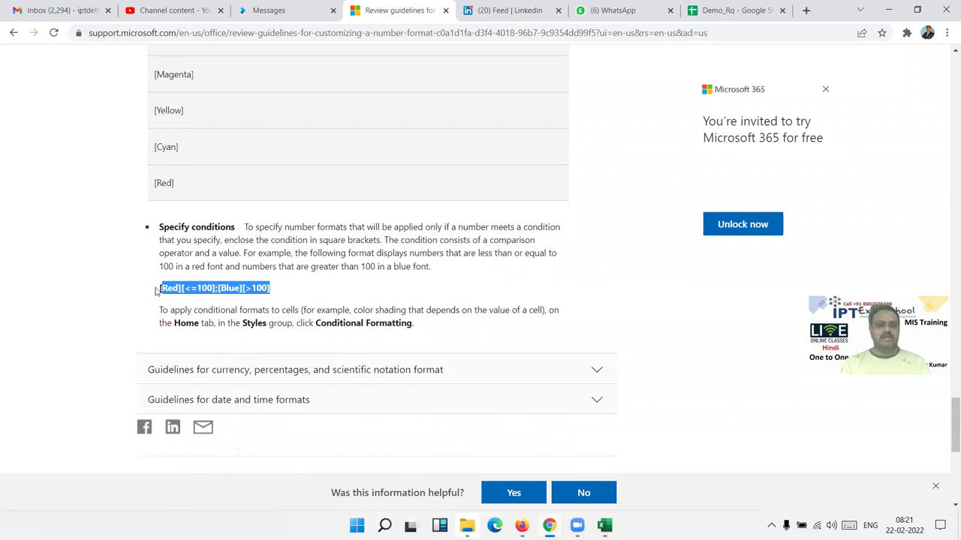
pyautogui.hotkey('alt', 'Tab')
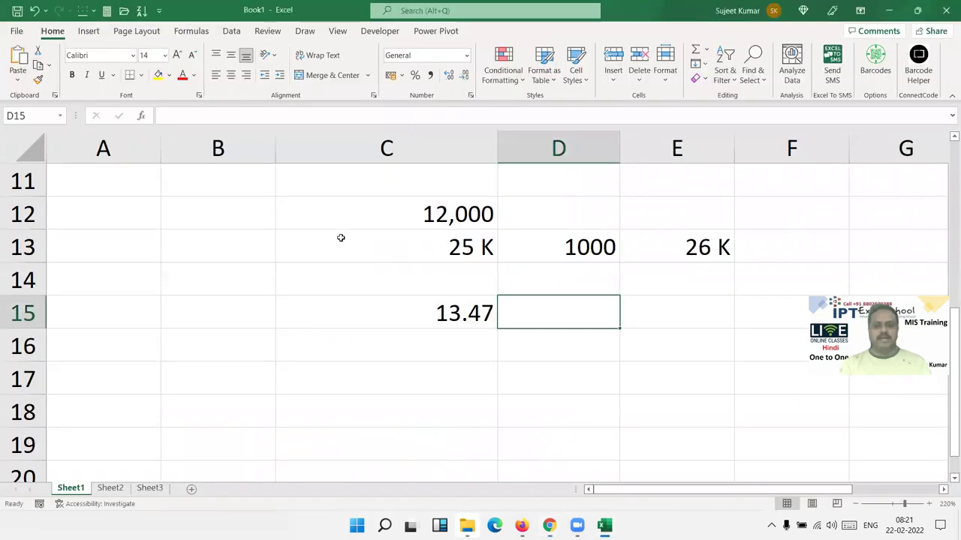
# - Select B12:B17 and begin typing the custom format code [RED][<100] in Format Cells
pyautogui.moveTo(217, 200); pyautogui.dragTo(201, 364)
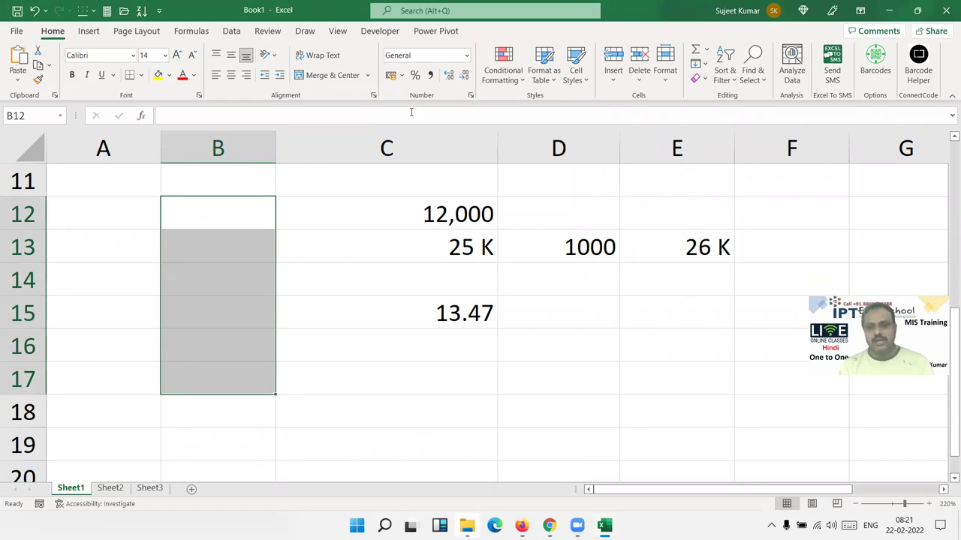
pyautogui.click(470, 96)
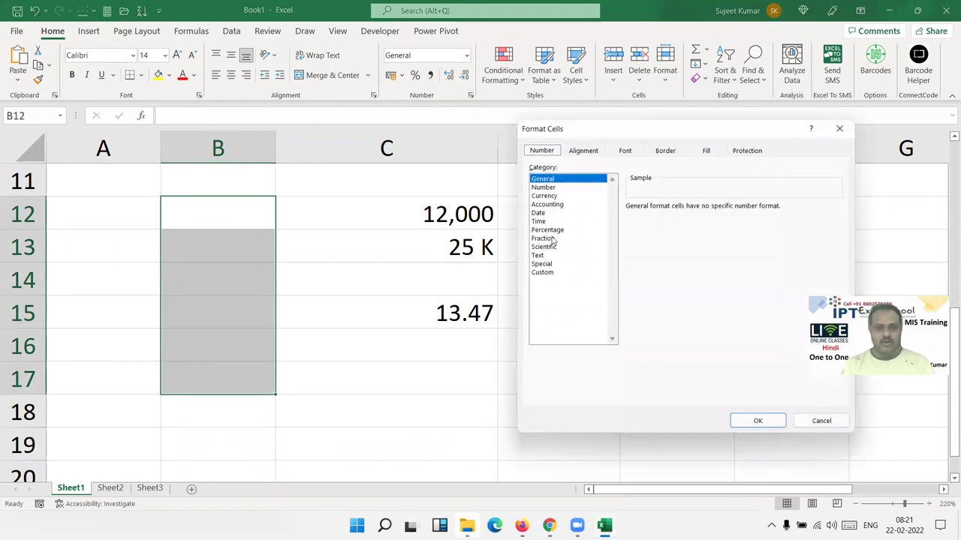
pyautogui.click(554, 272)
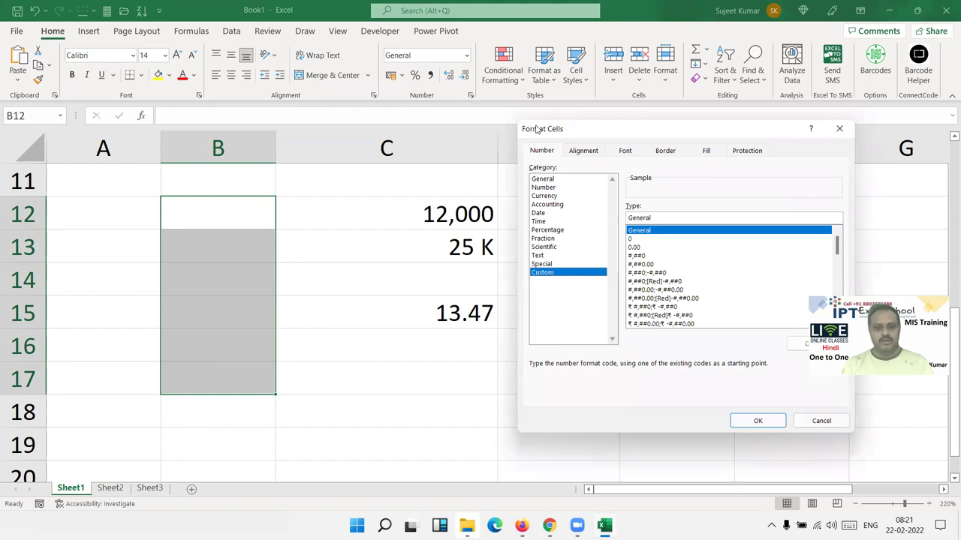
pyautogui.moveTo(542, 129); pyautogui.dragTo(395, 190)
pyautogui.press('Tab')
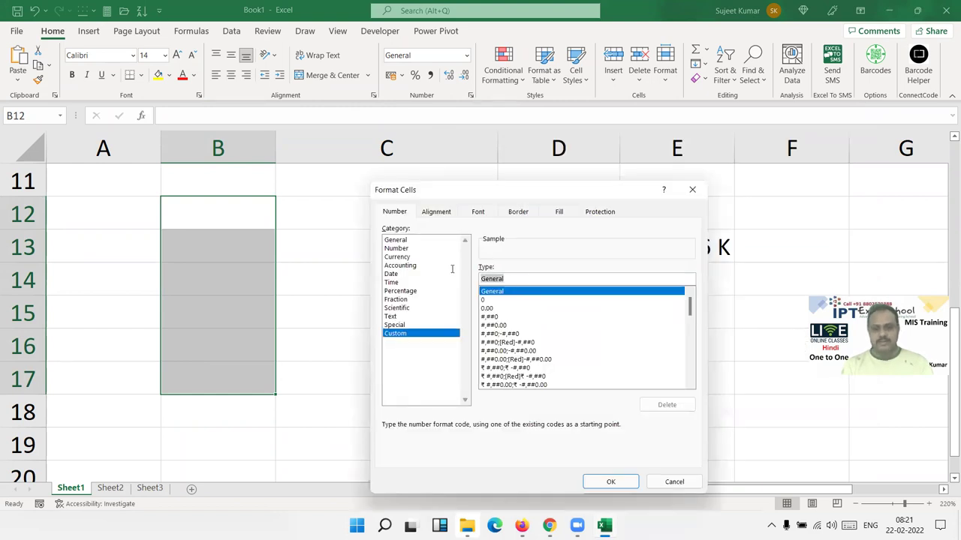
pyautogui.write('[')
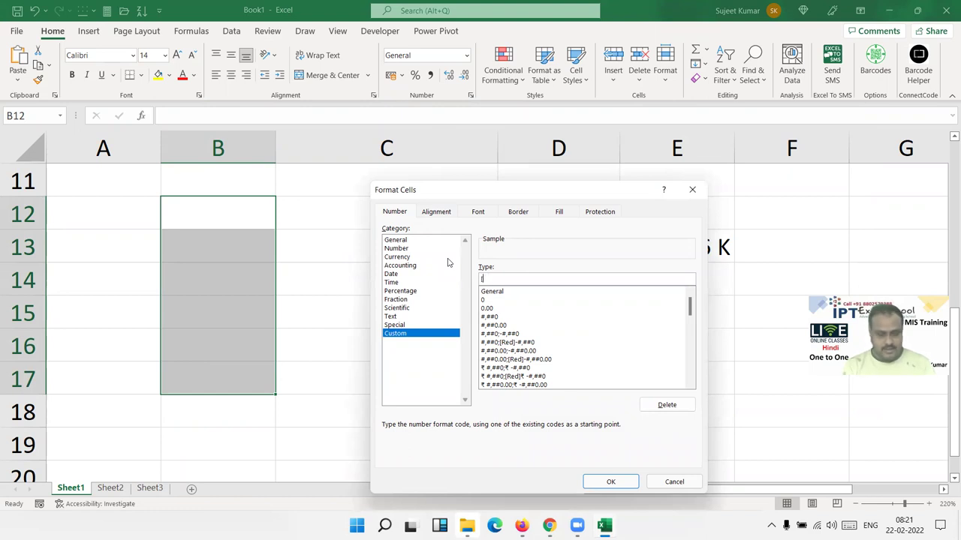
pyautogui.write('D][<')
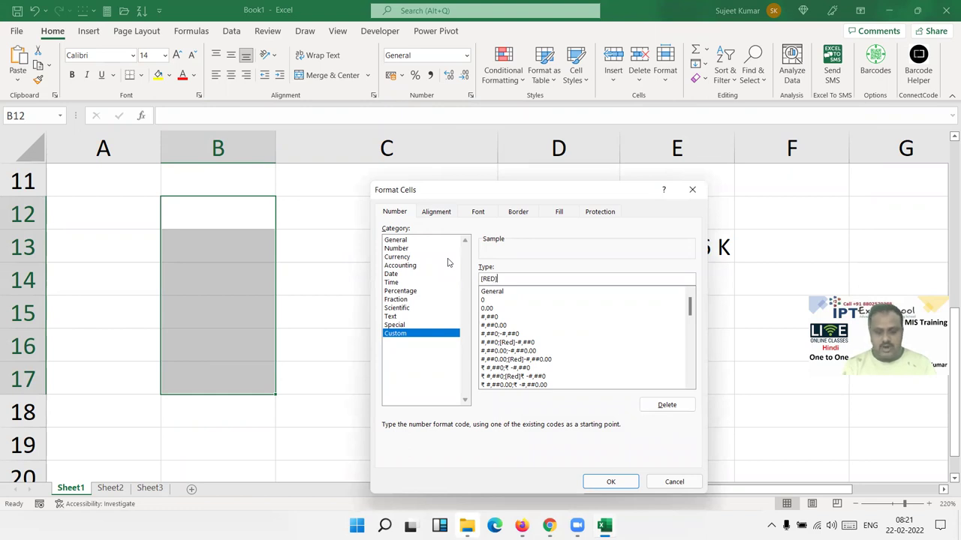
pyautogui.write('100] ; [BLUE][>100')
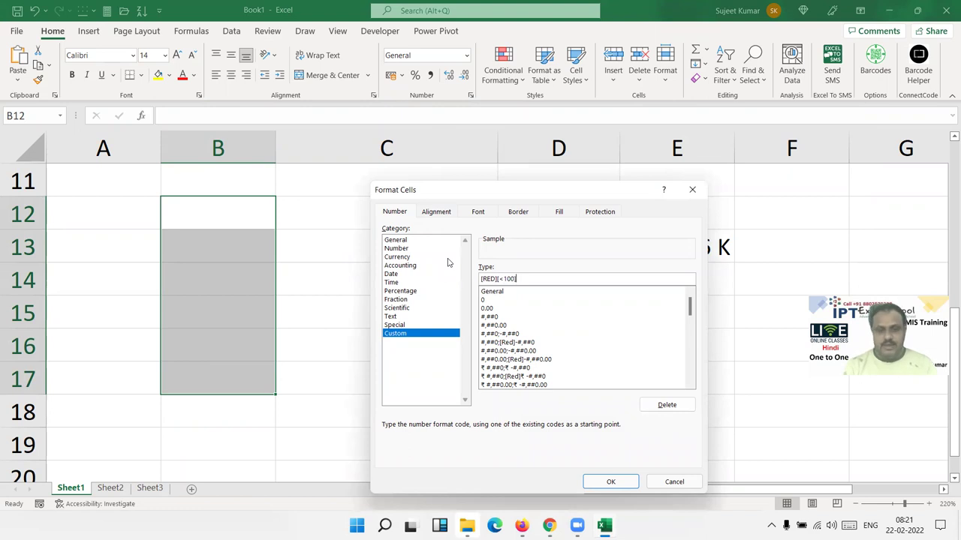
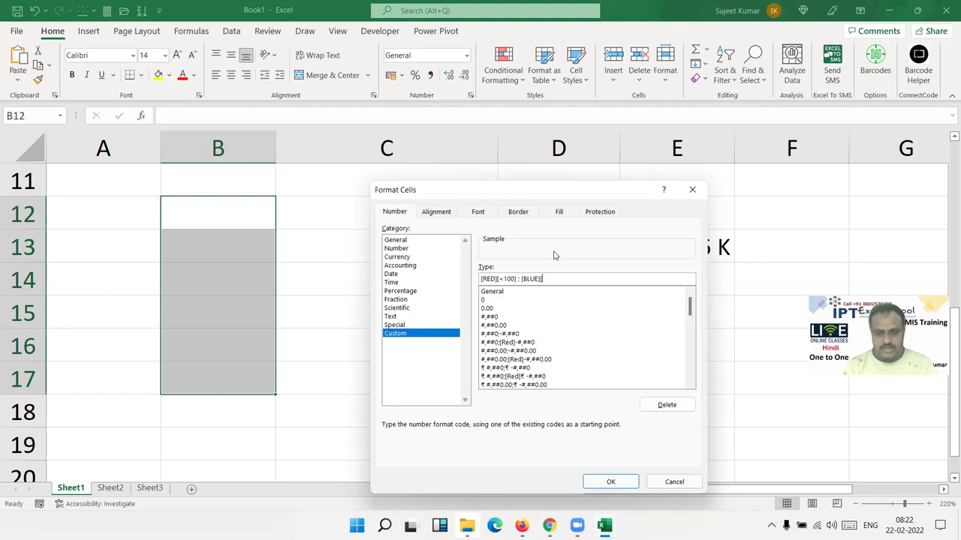
# - Apply the custom format [Red][<100];[Blue][>100] to the column B cells
pyautogui.write('00')
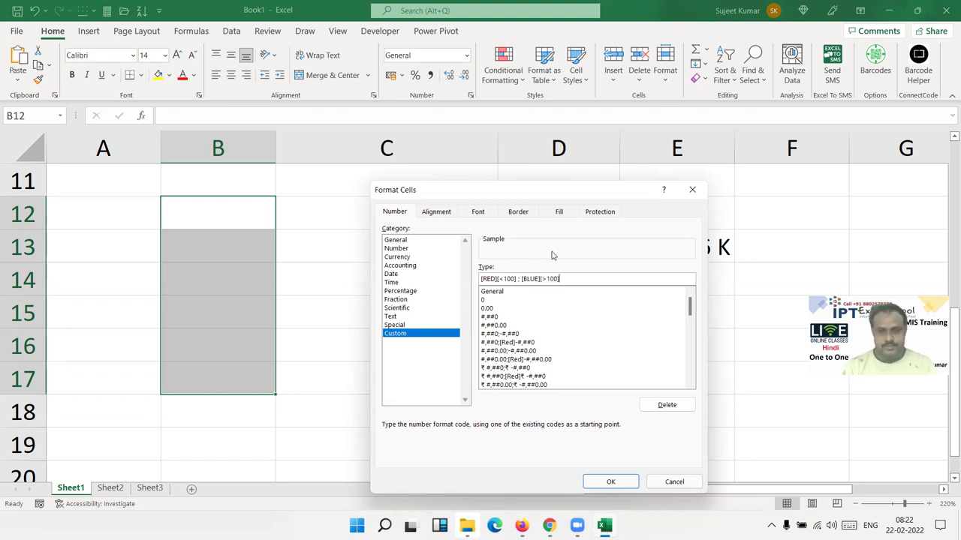
pyautogui.click(629, 477)
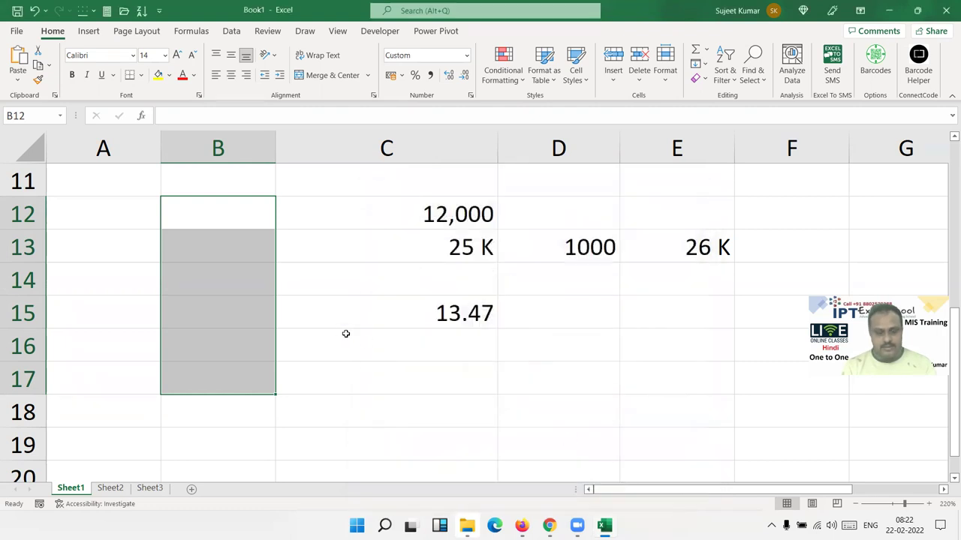
pyautogui.click(341, 334)
pyautogui.hotkey('alt', 'Tab')
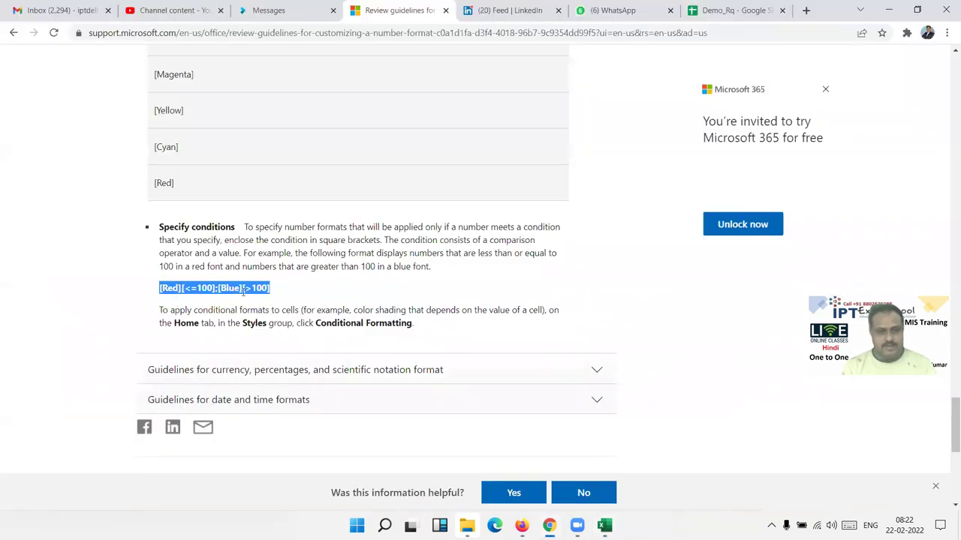
pyautogui.hotkey('alt', 'Tab')
# - Enter 150 in B13, which displays blank, and select B12:B16
pyautogui.click(182, 234)
pyautogui.write('15')
pyautogui.press('Return')
pyautogui.click(182, 233)
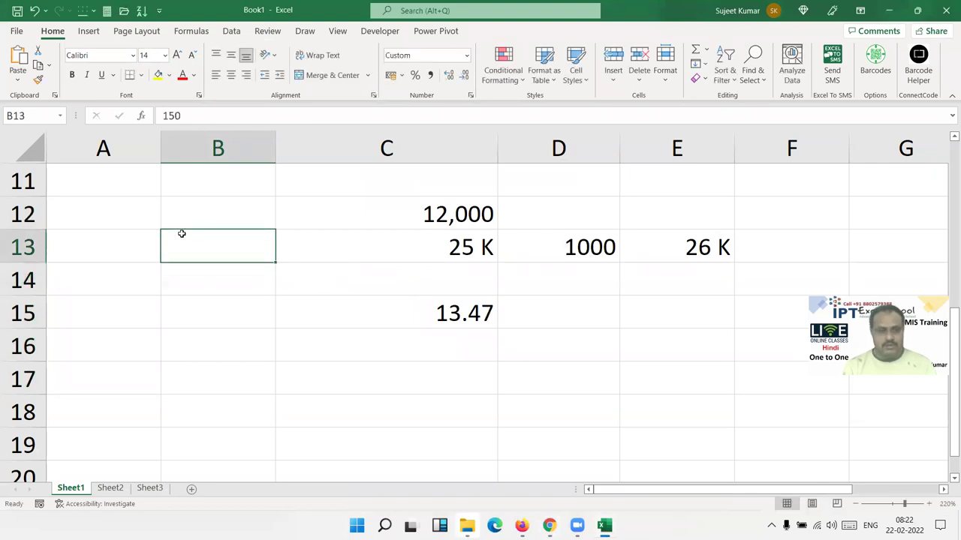
pyautogui.moveTo(182, 232); pyautogui.dragTo(181, 345)
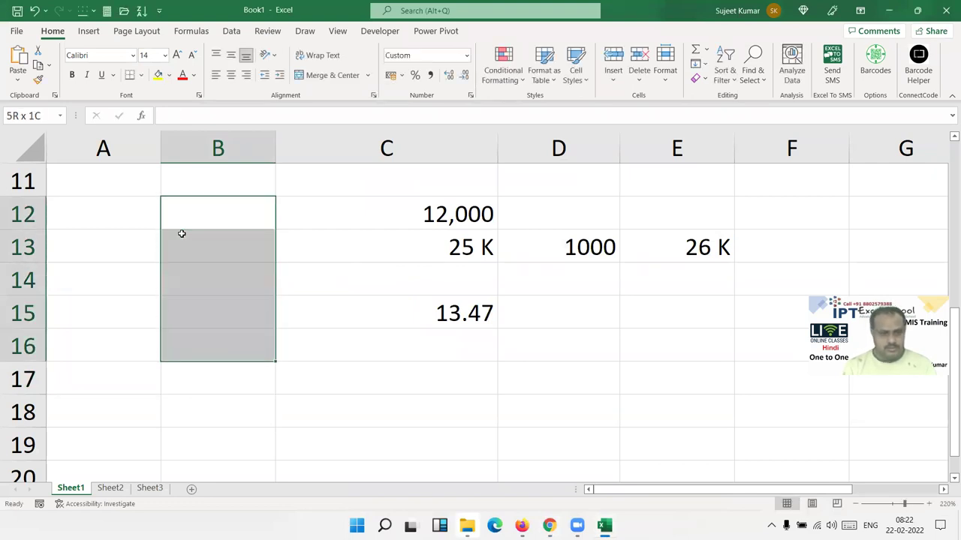
# - Delete the space before the semicolon in B12:B16's format code [Red][<100];[Blue][>100] and apply it
pyautogui.click(470, 95)
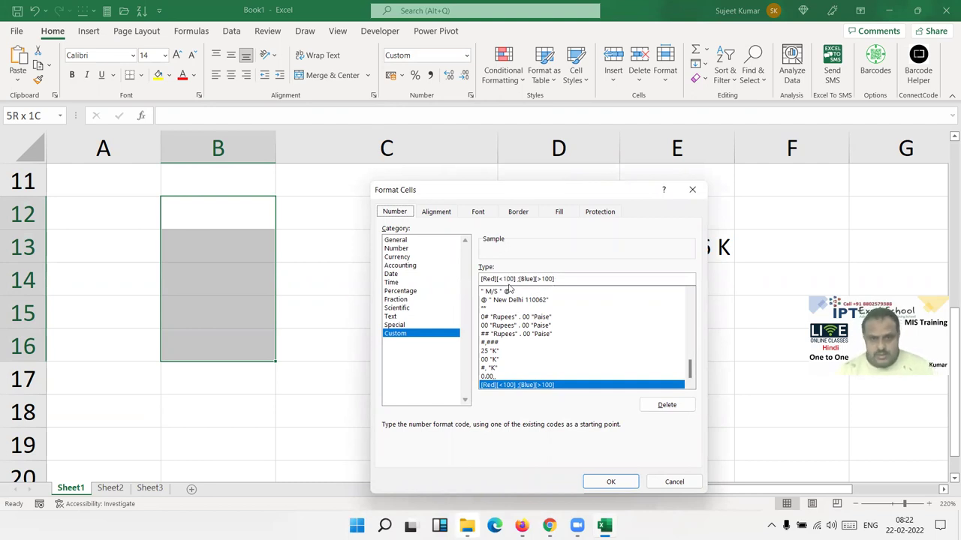
pyautogui.click(516, 279)
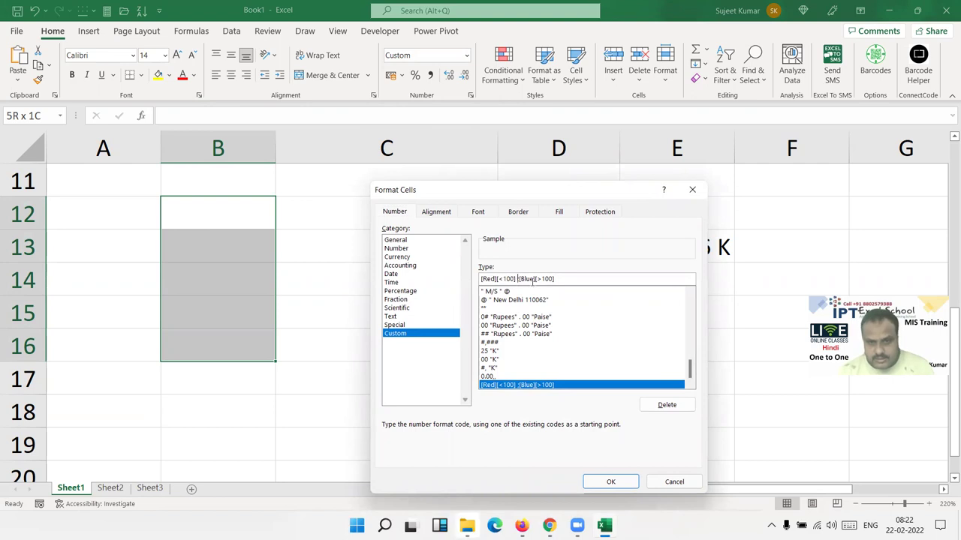
pyautogui.press('Delete')
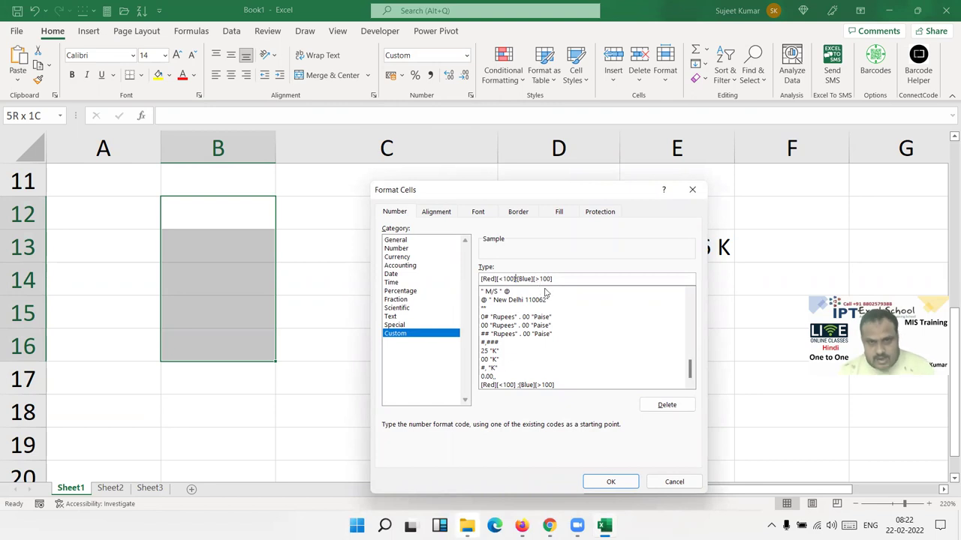
pyautogui.hotkey('alt', 'Tab')
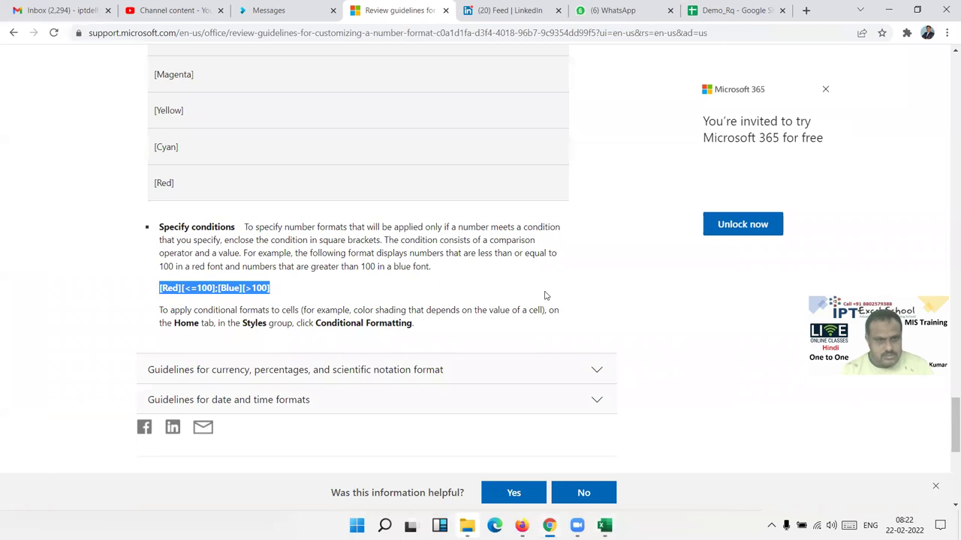
pyautogui.hotkey('alt', 'Tab')
pyautogui.click(611, 482)
# - Enter 50 in B13 and 150 in B14
pyautogui.click(246, 249)
pyautogui.write('5')
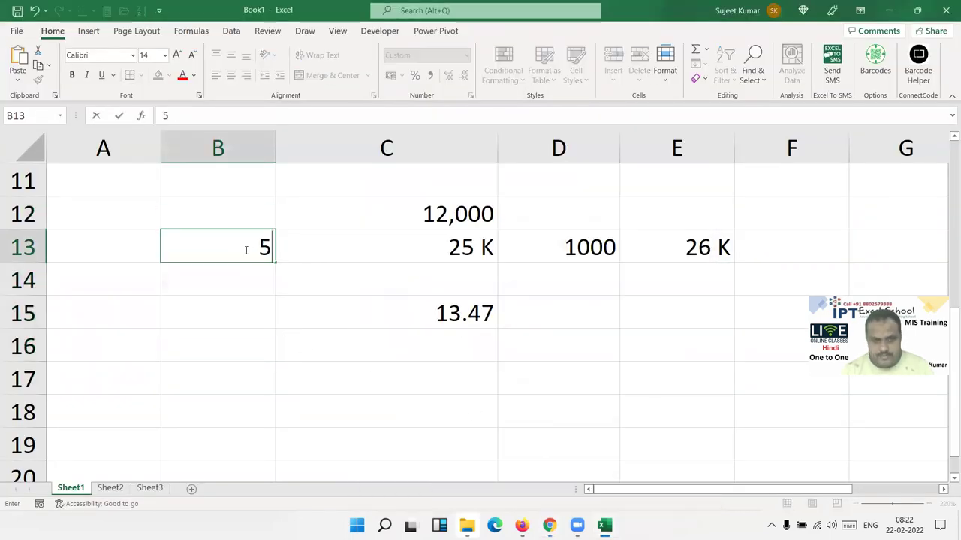
pyautogui.write('0')
pyautogui.press('Return')
pyautogui.write('150')
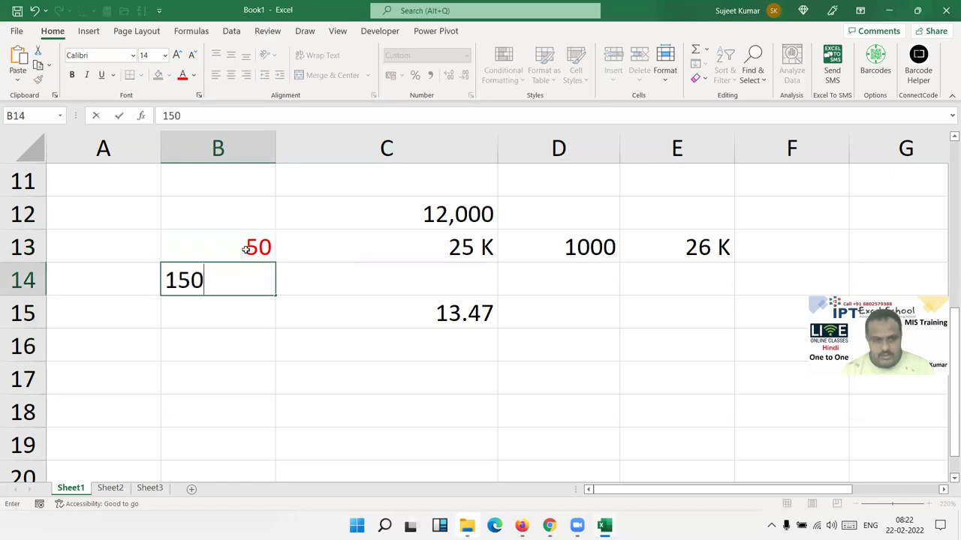
pyautogui.press('Return')
# - Change B14 to 53 and select B12:B16
pyautogui.press('Up')
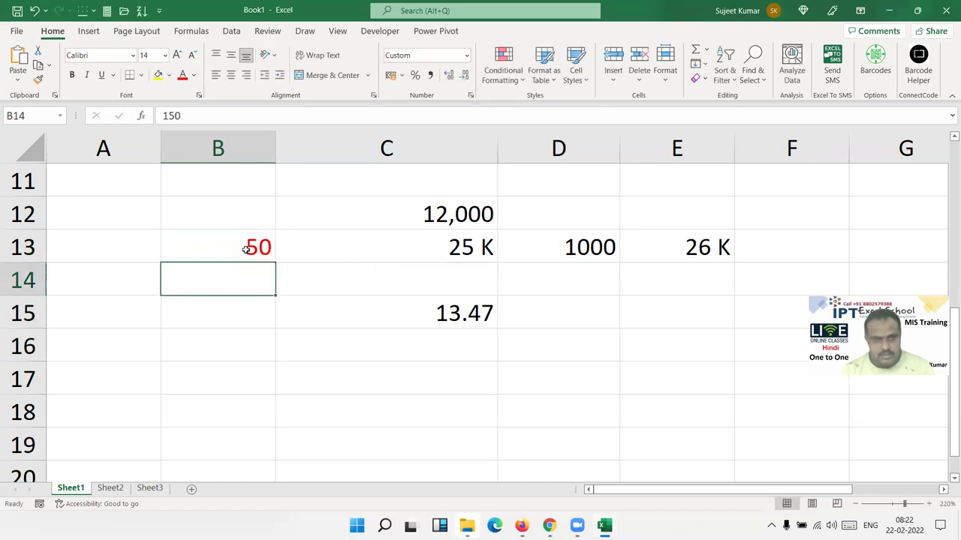
pyautogui.press('F2')
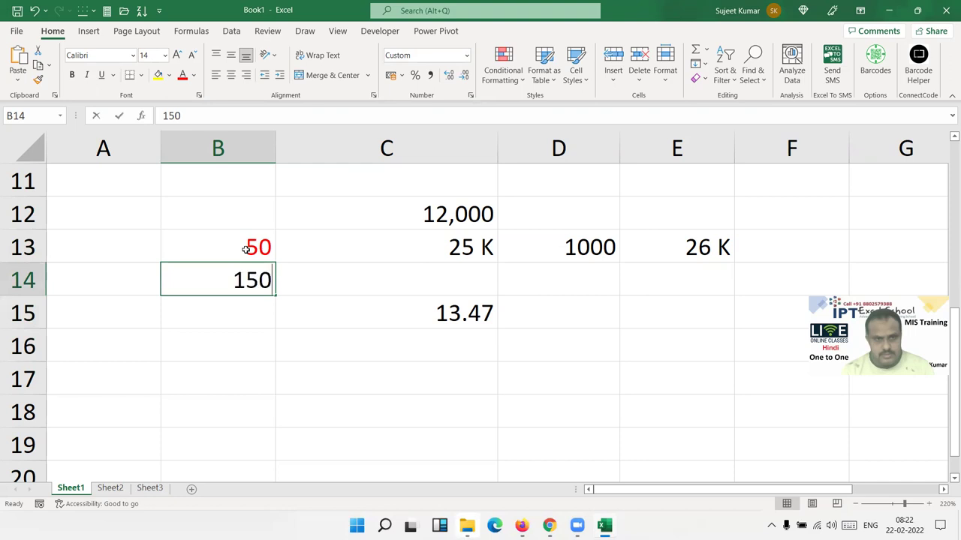
pyautogui.press('BackSpace')
pyautogui.press('BackSpace')
pyautogui.press('BackSpace')
pyautogui.write('53')
pyautogui.press('Return')
pyautogui.press('Up')
pyautogui.press('Up')
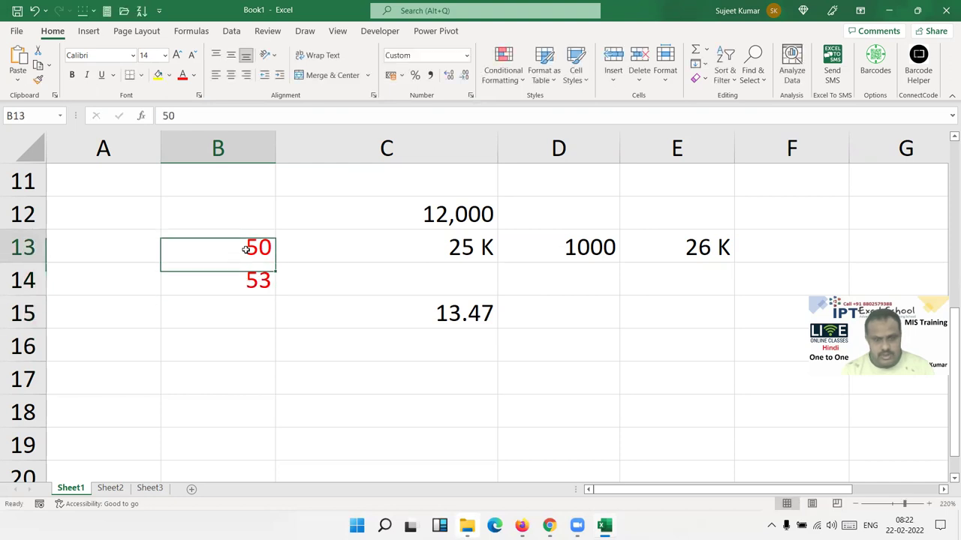
pyautogui.press('Up')
pyautogui.hotkey('shift', 'Down')
pyautogui.hotkey('shift', 'Down')
pyautogui.hotkey('shift', 'Down')
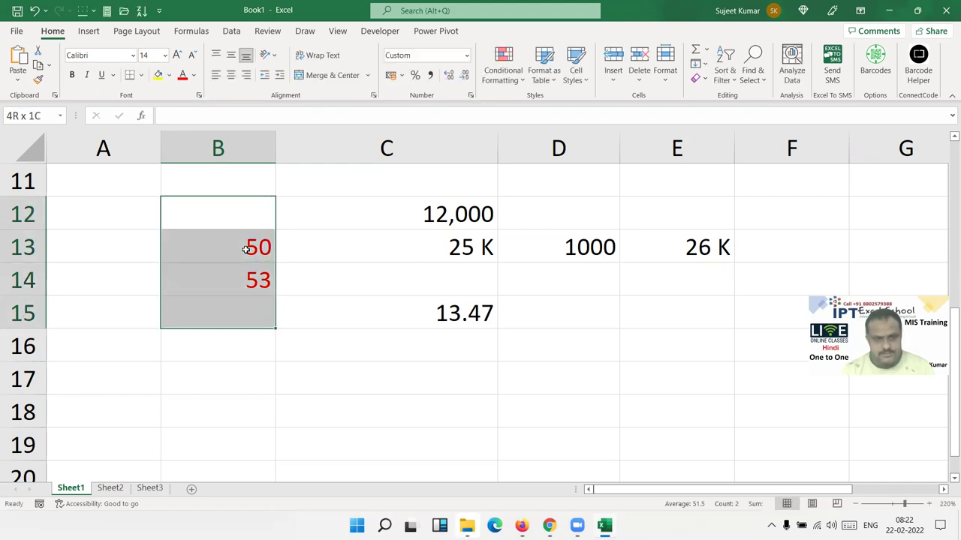
pyautogui.hotkey('shift', 'Down')
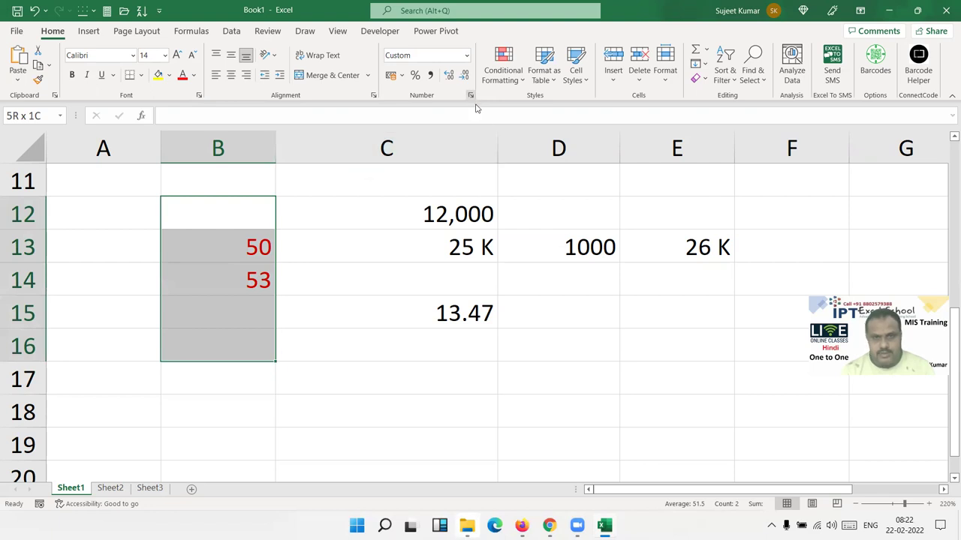
# - Rewrite B12:B16's custom code as [Red][<100];[green][>100], removing General and Blue
pyautogui.click(470, 96)
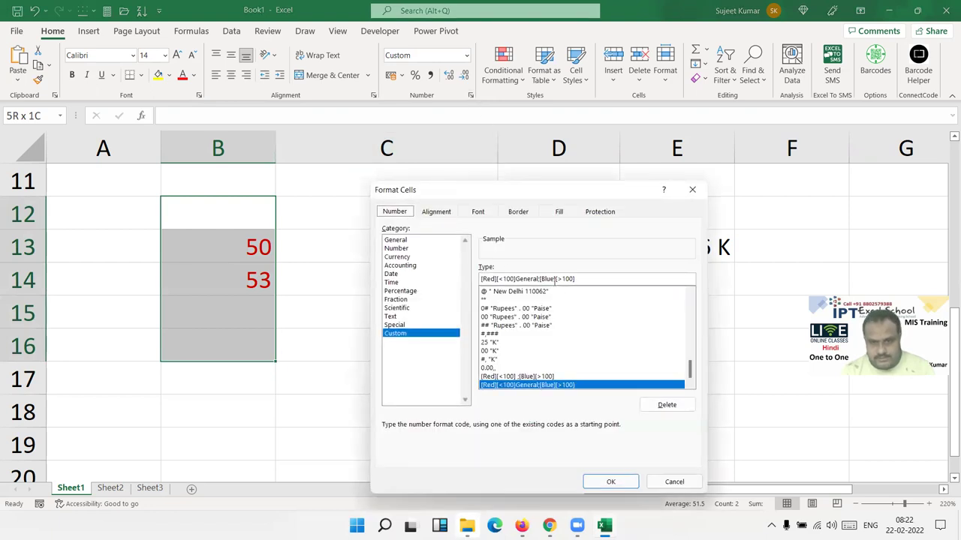
pyautogui.click(555, 279)
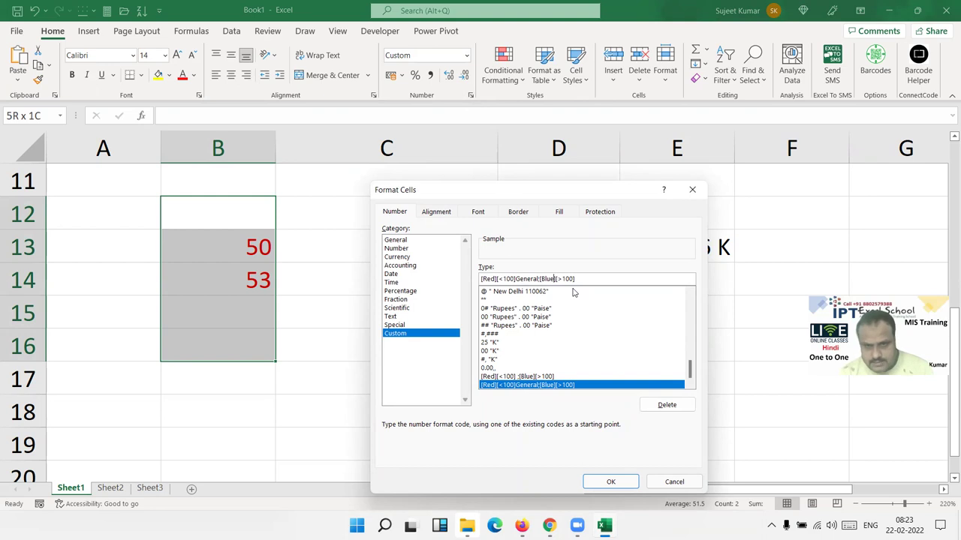
pyautogui.click(517, 279)
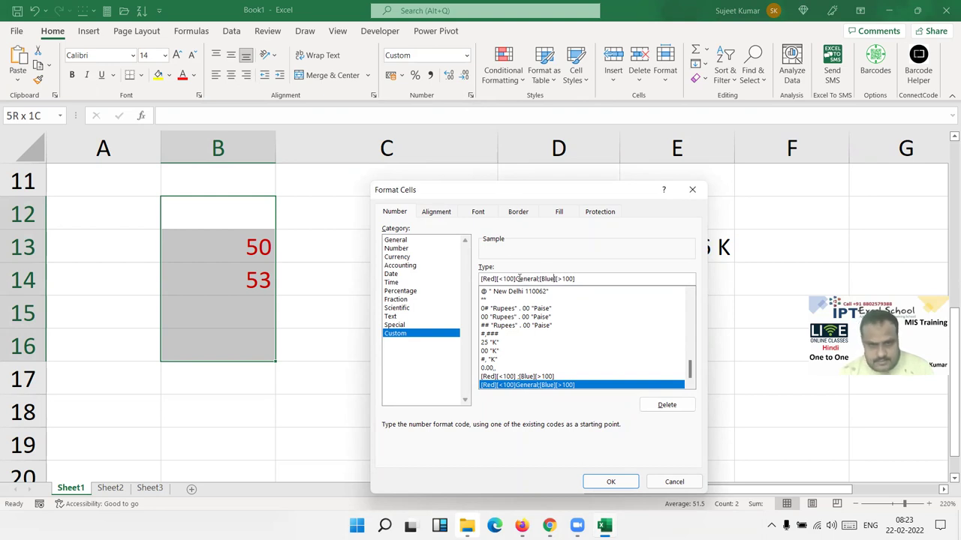
pyautogui.press('Delete')
pyautogui.press('Delete')
pyautogui.press('Delete')
pyautogui.press('Delete')
pyautogui.press('Delete')
pyautogui.press('Delete')
pyautogui.press('Delete')
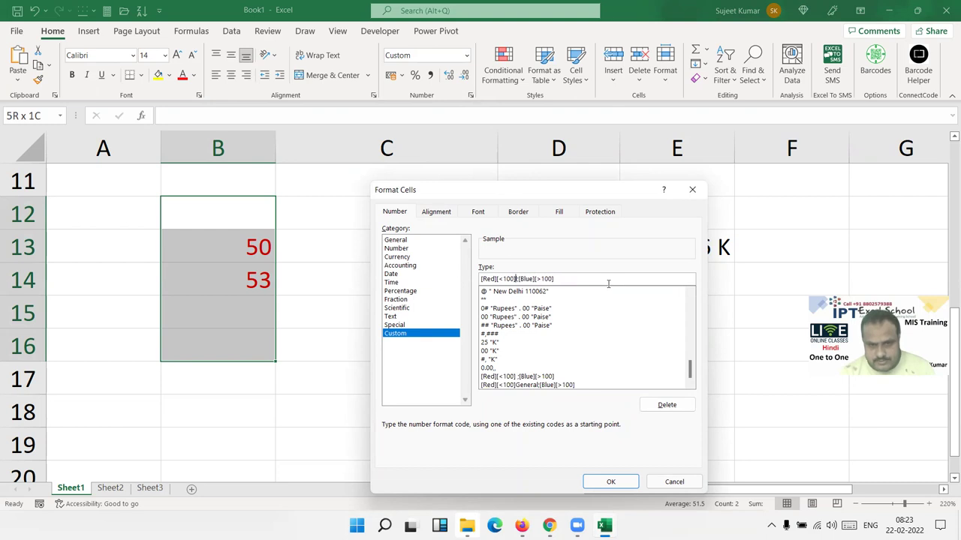
pyautogui.press('Delete')
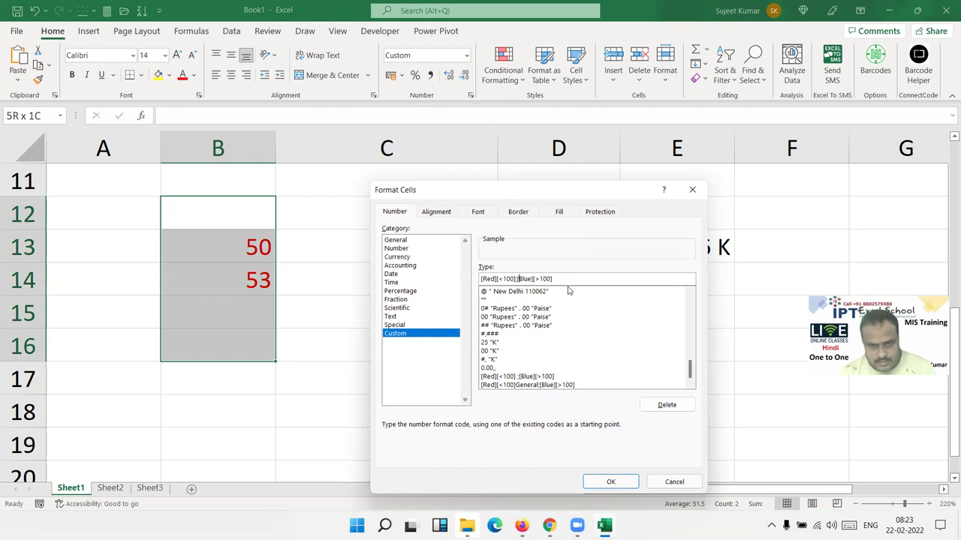
pyautogui.press('BackSpace')
pyautogui.press('BackSpace')
pyautogui.press('BackSpace')
pyautogui.press('BackSpace')
pyautogui.press('BackSpace')
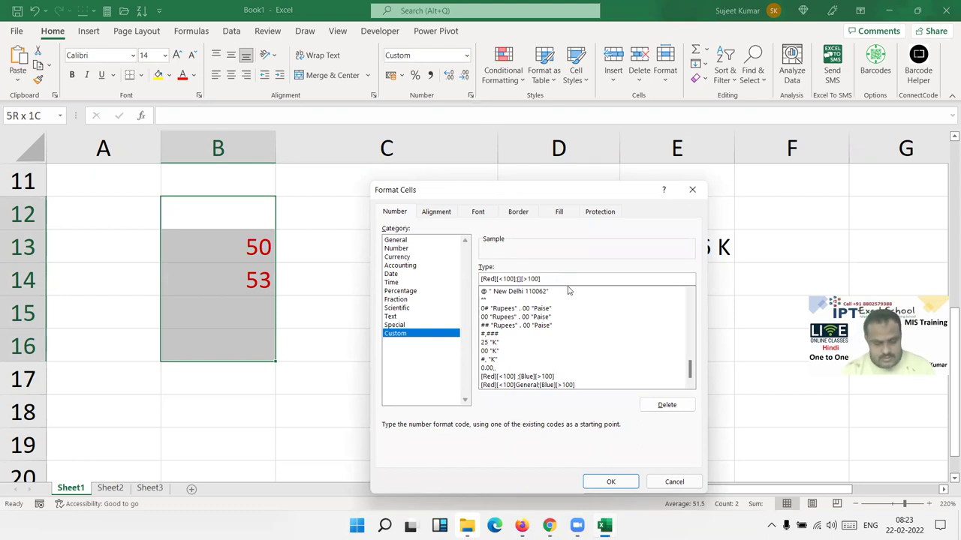
pyautogui.write('gree')
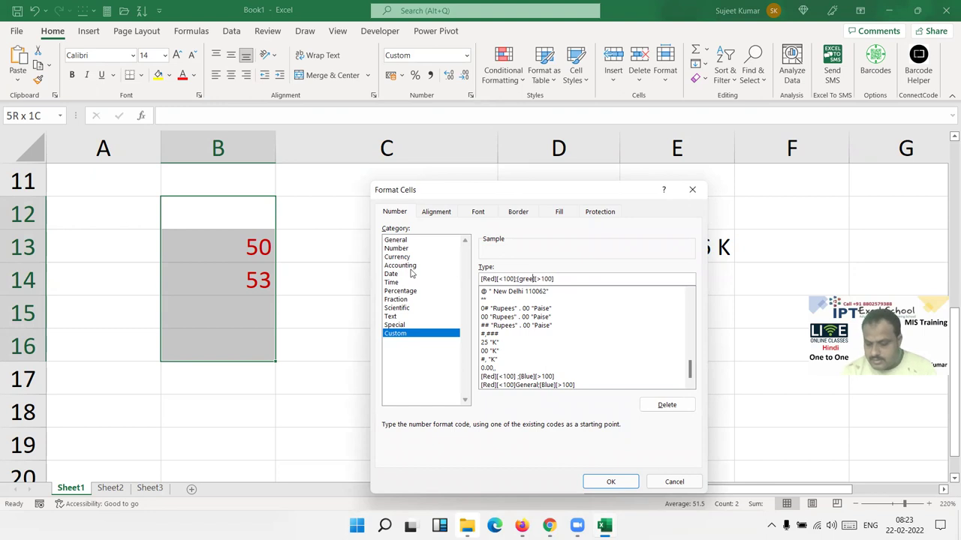
pyautogui.write('n]')
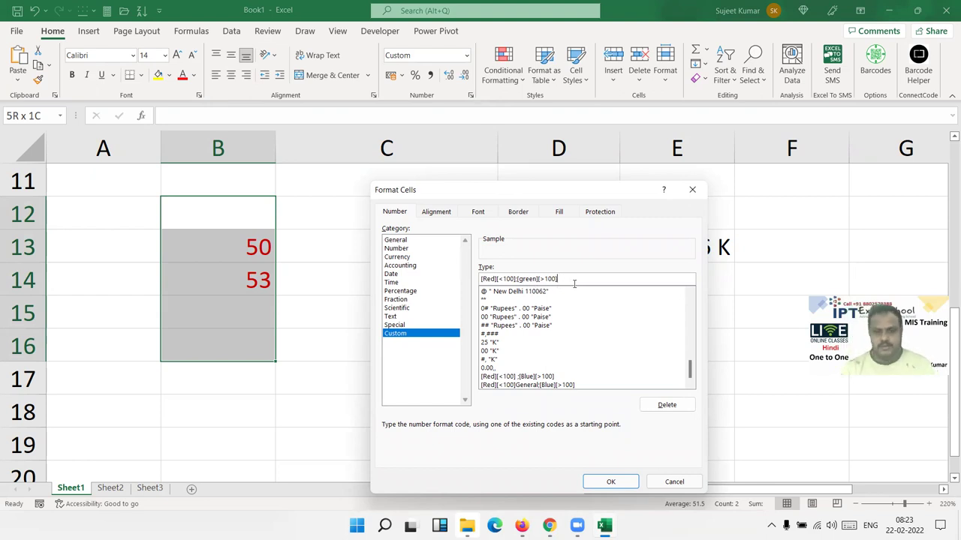
pyautogui.click(610, 481)
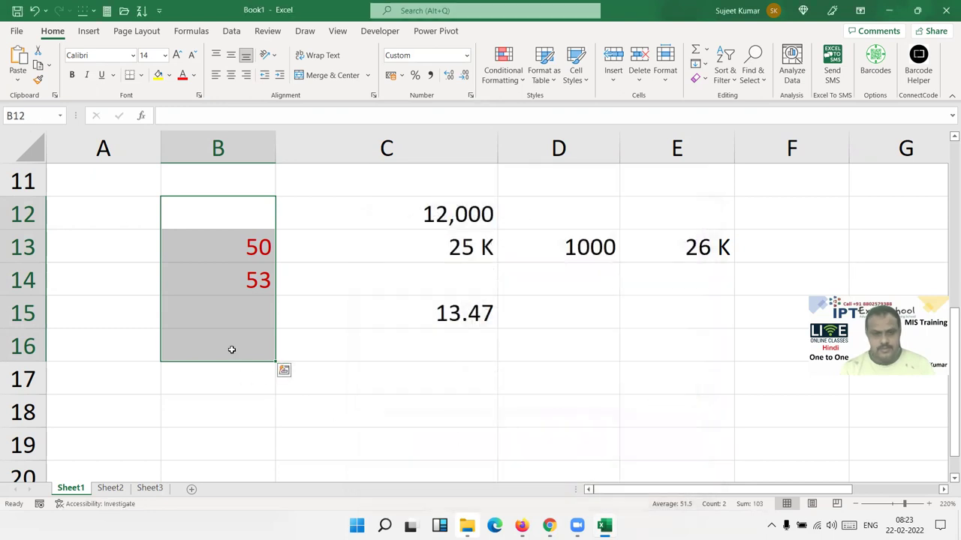
# - Enter 150 in B15 and 60 in B16
pyautogui.click(235, 316)
pyautogui.write('150')
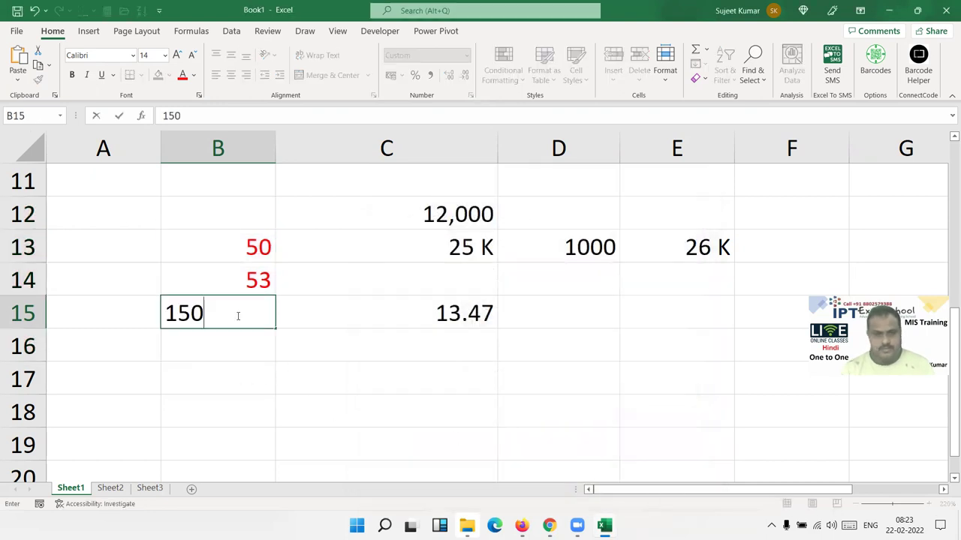
pyautogui.press('Return')
pyautogui.write('60')
pyautogui.press('Return')
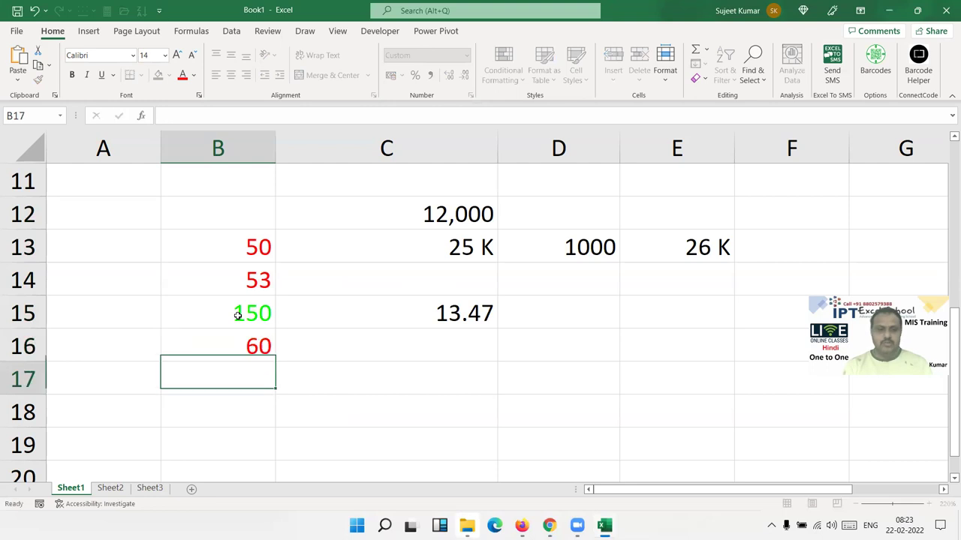
# - After checking the support page, change B13 to 150 and bring the page back
pyautogui.hotkey('alt', 'Tab')
pyautogui.scroll(3, 218, 306)
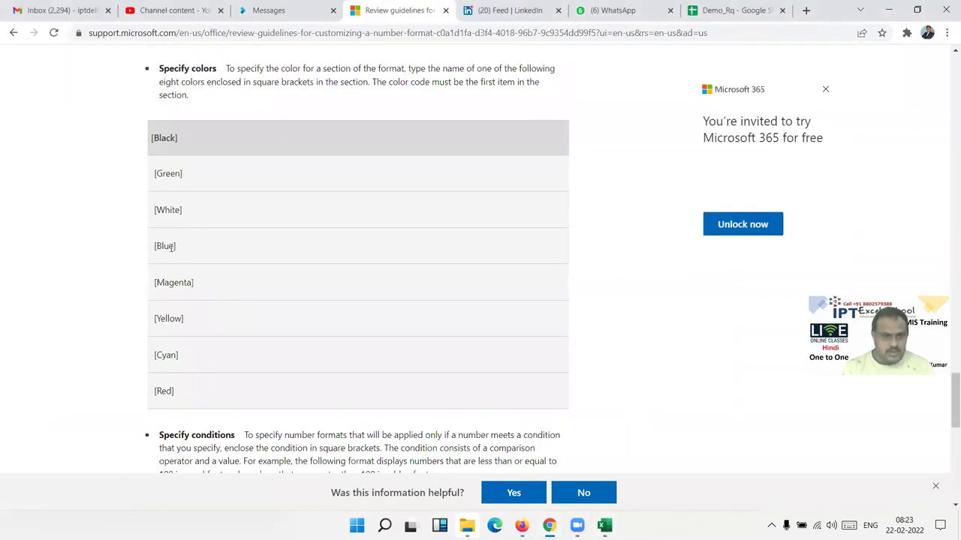
pyautogui.hotkey('alt', 'Tab')
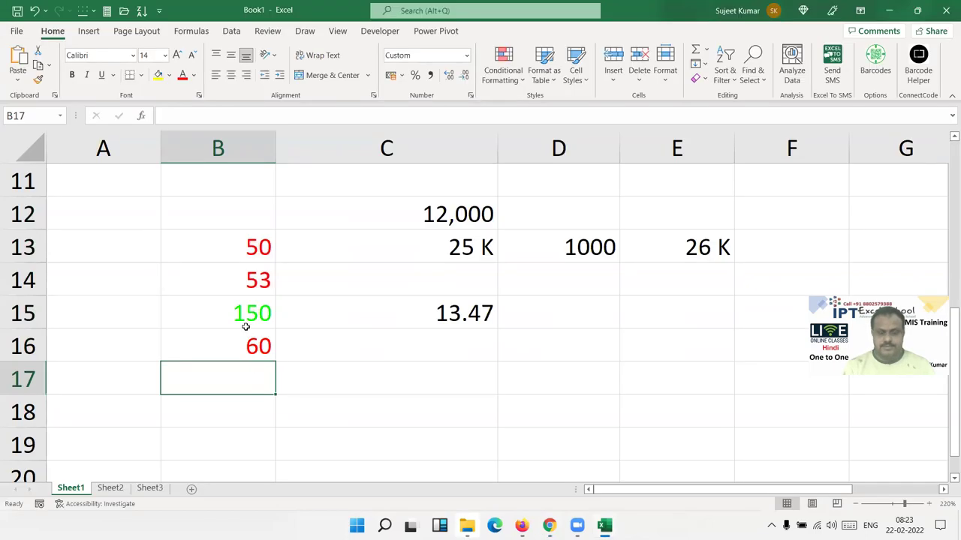
pyautogui.click(237, 261)
pyautogui.write('150')
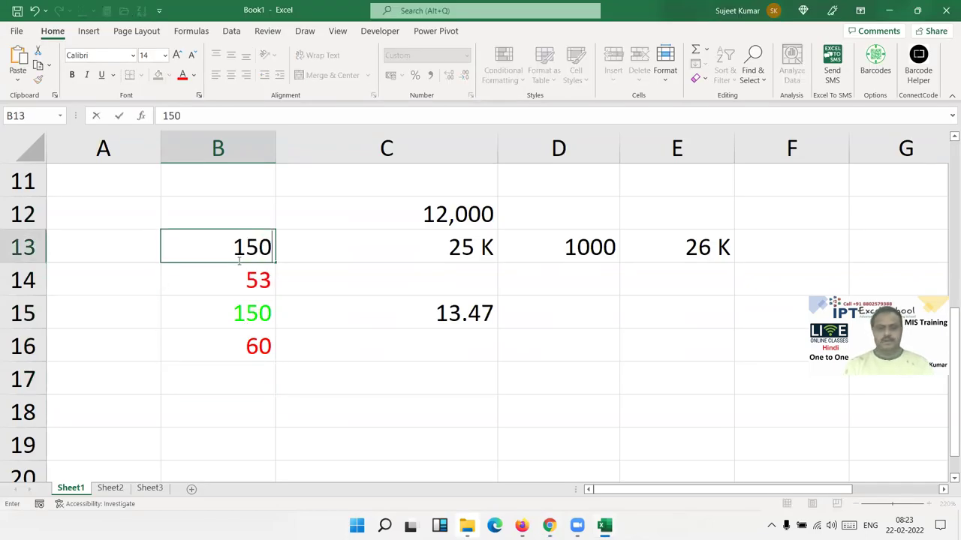
pyautogui.press('Return')
pyautogui.hotkey('alt', 'Tab')
pyautogui.scroll(-3, 304, 305)
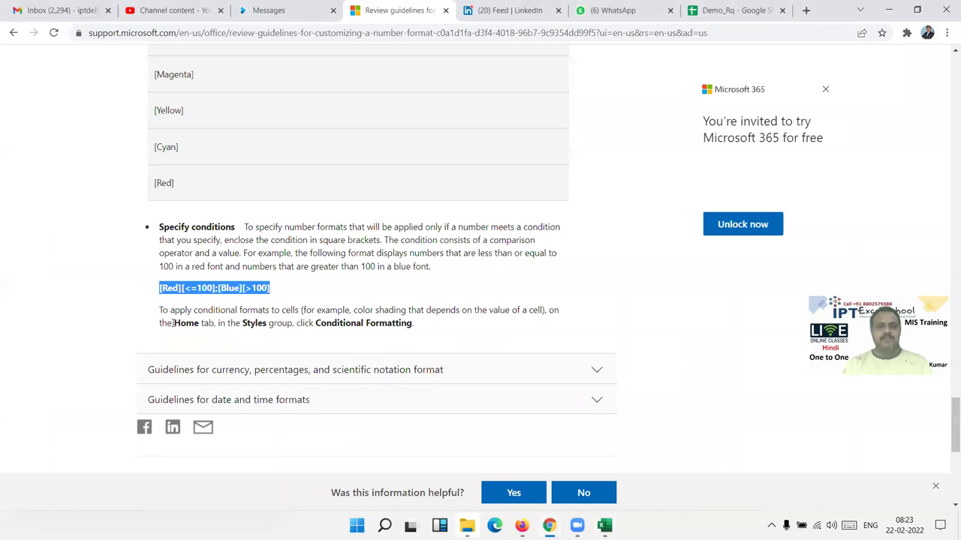
# - Expand the currency guidelines and highlight the ALT codes for ¢, £, ¥ and €
pyautogui.moveTo(171, 322); pyautogui.dragTo(414, 324)
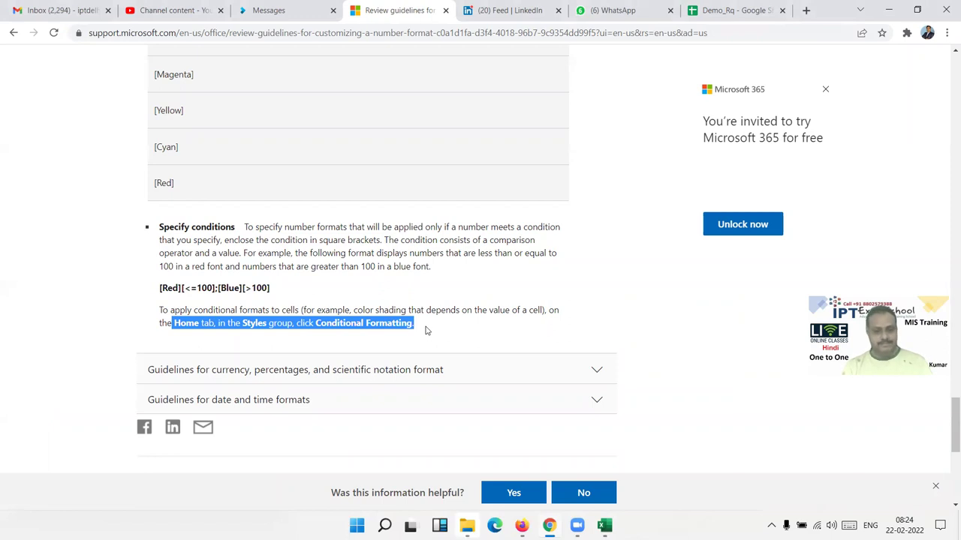
pyautogui.click(591, 370)
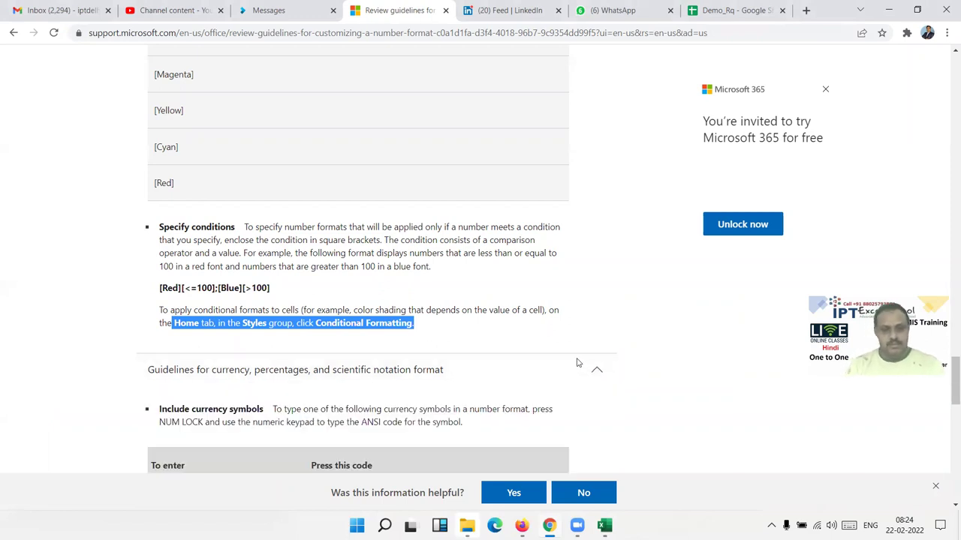
pyautogui.scroll(-3, 578, 364)
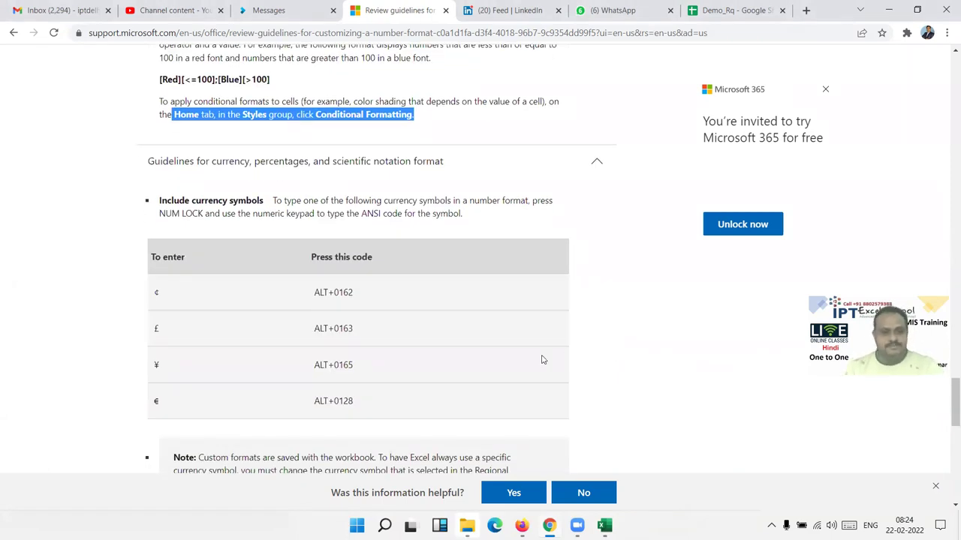
pyautogui.scroll(-1, 383, 315)
pyautogui.scroll(-2, 345, 240)
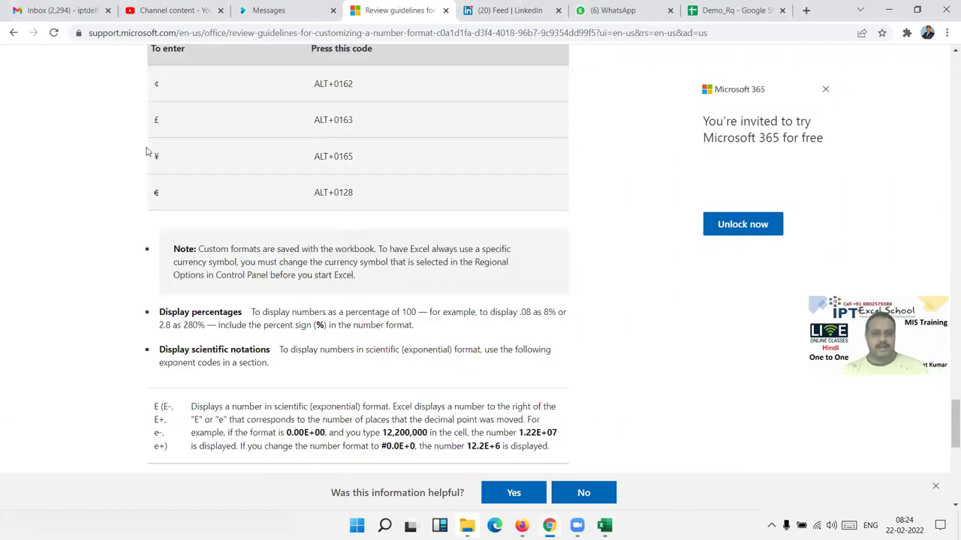
pyautogui.moveTo(310, 89); pyautogui.dragTo(388, 90)
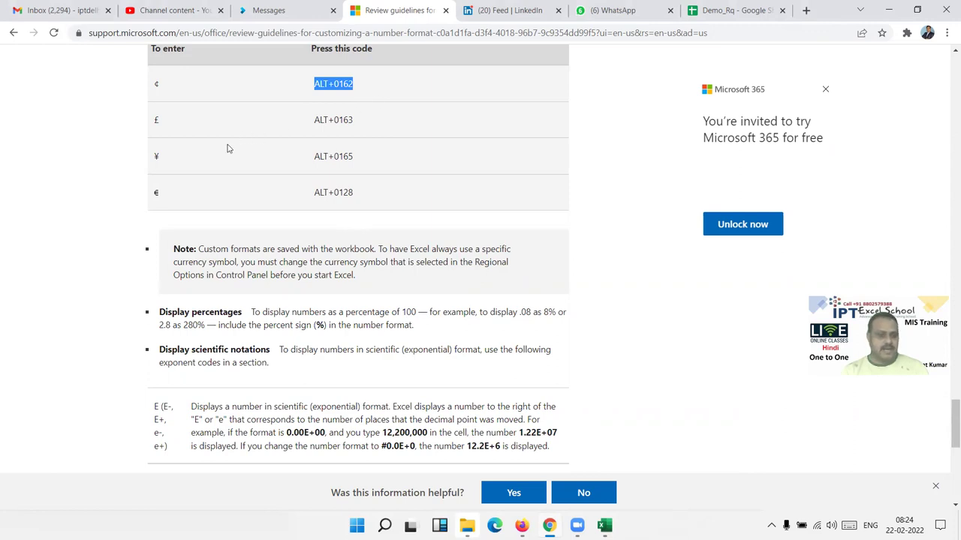
pyautogui.moveTo(150, 161); pyautogui.dragTo(175, 167)
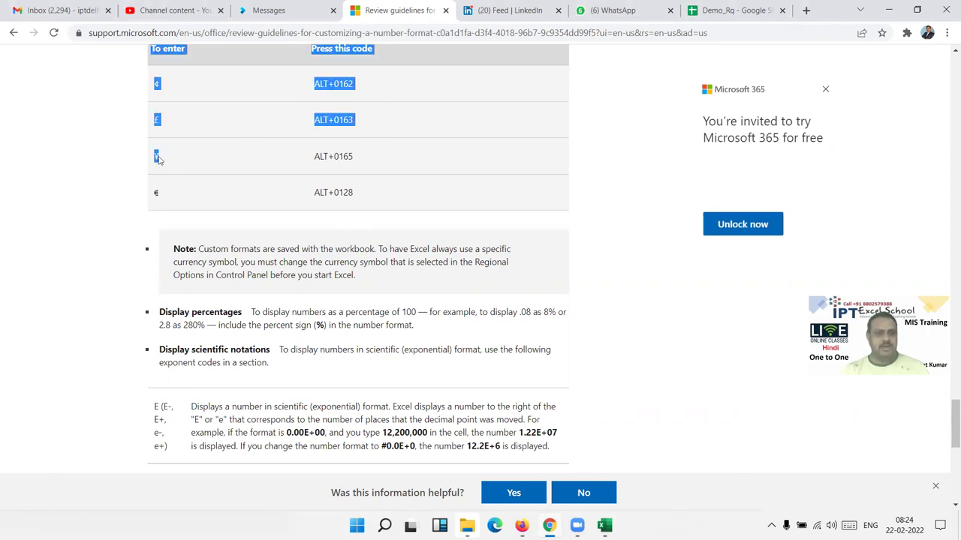
pyautogui.click(174, 166)
pyautogui.moveTo(319, 157); pyautogui.dragTo(367, 164)
# - Enter the ¥ symbol (Alt+0165) in cell C17, then return to the ALT-code table
pyautogui.hotkey('alt', 'Tab')
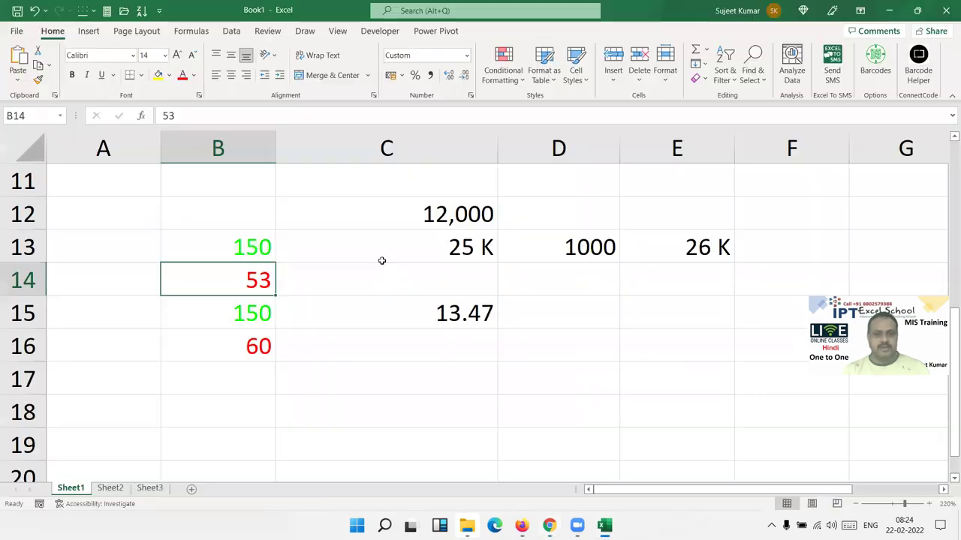
pyautogui.click(391, 368)
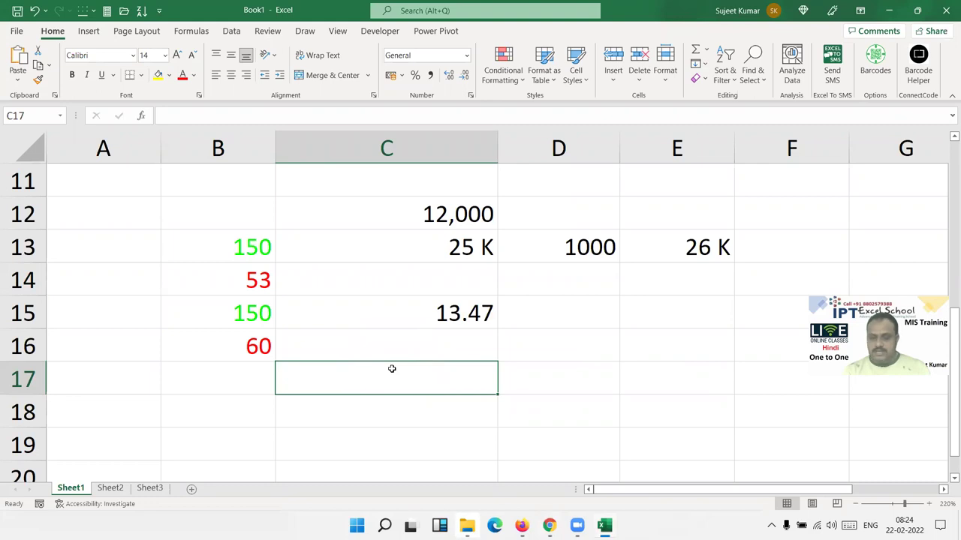
pyautogui.write('¥')
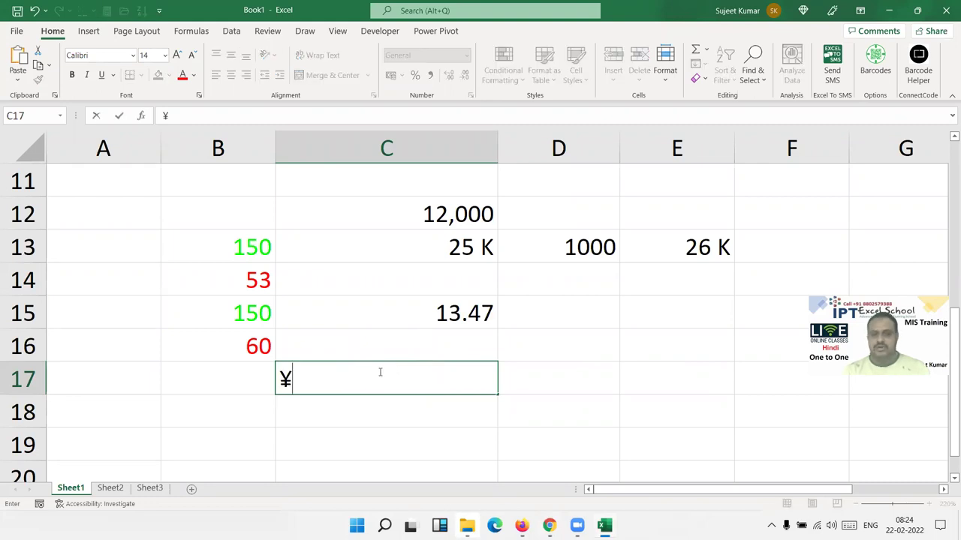
pyautogui.click(363, 416)
pyautogui.hotkey('alt', 'Tab')
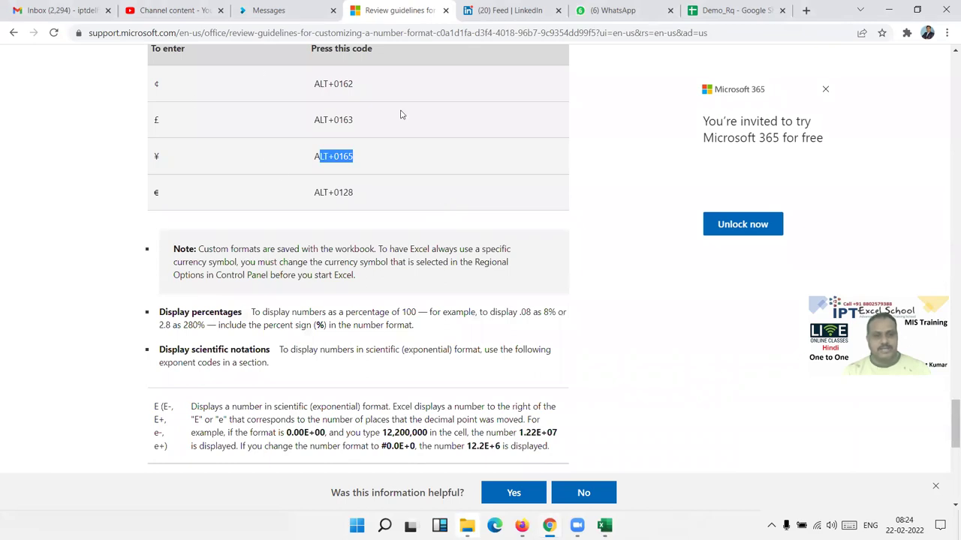
# - Highlight the four currency ALT codes and expand the date and time format guidelines
pyautogui.moveTo(367, 188); pyautogui.dragTo(312, 96)
pyautogui.scroll(-3, 370, 220)
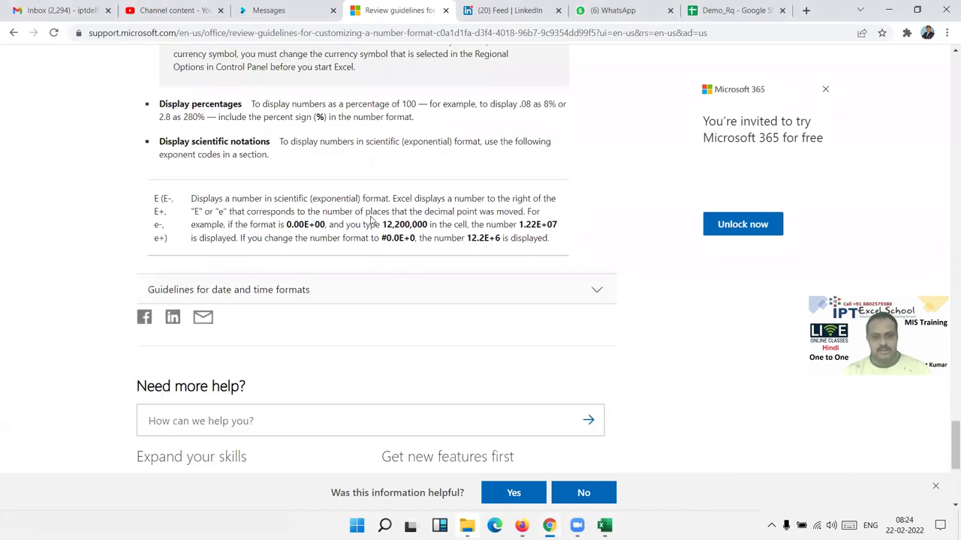
pyautogui.click(362, 285)
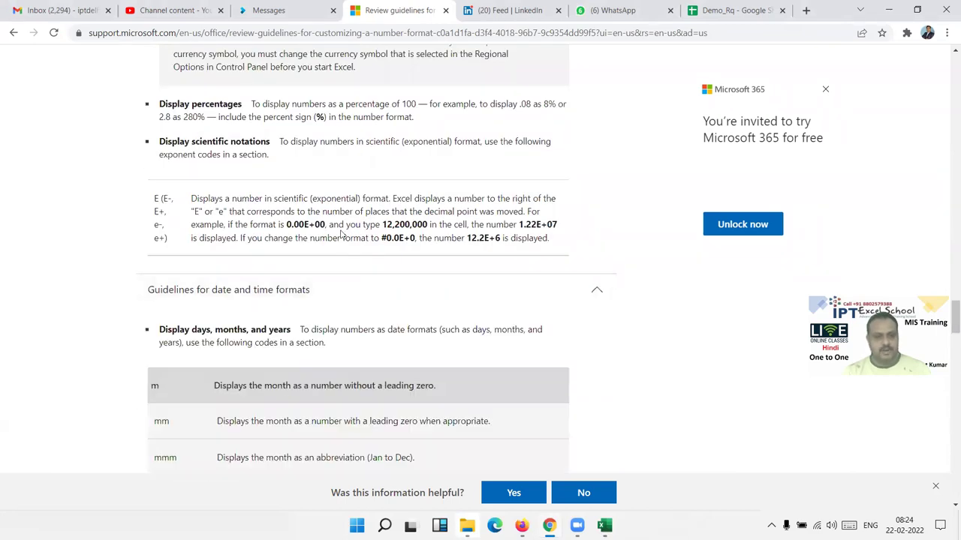
pyautogui.scroll(-3, 341, 234)
pyautogui.scroll(-2, 276, 223)
pyautogui.scroll(2, 276, 223)
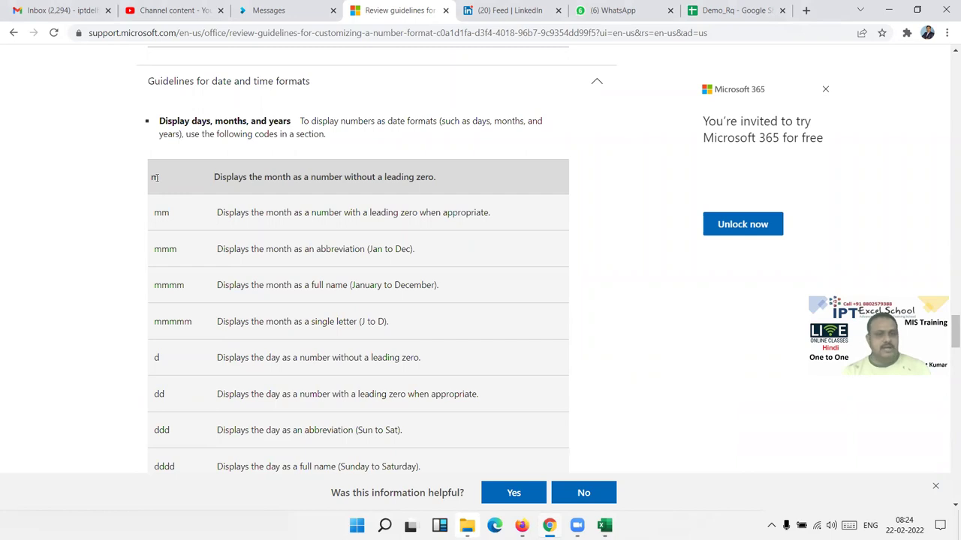
# - Highlight the month codes m, mm, mmm, mmmm and mmmmm with their examples
pyautogui.doubleClick(155, 177)
pyautogui.scroll(-3, 356, 210)
pyautogui.scroll(-3, 354, 212)
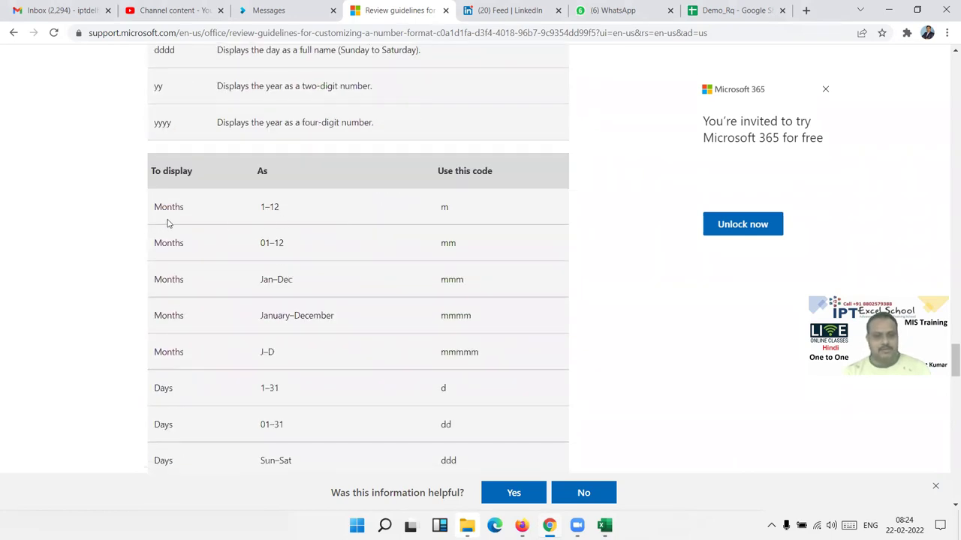
pyautogui.doubleClick(443, 208)
pyautogui.moveTo(444, 207); pyautogui.dragTo(260, 204)
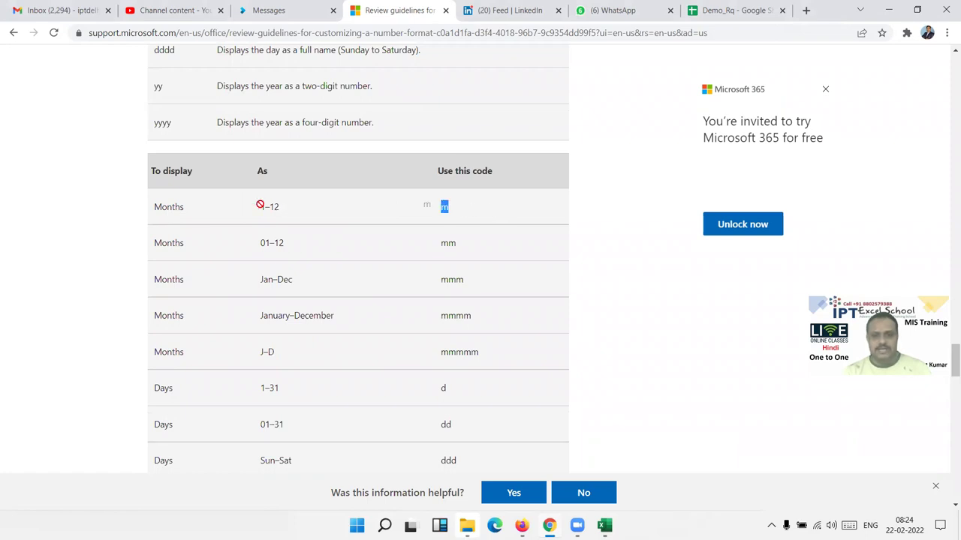
pyautogui.doubleClick(449, 243)
pyautogui.moveTo(281, 243); pyautogui.dragTo(261, 243)
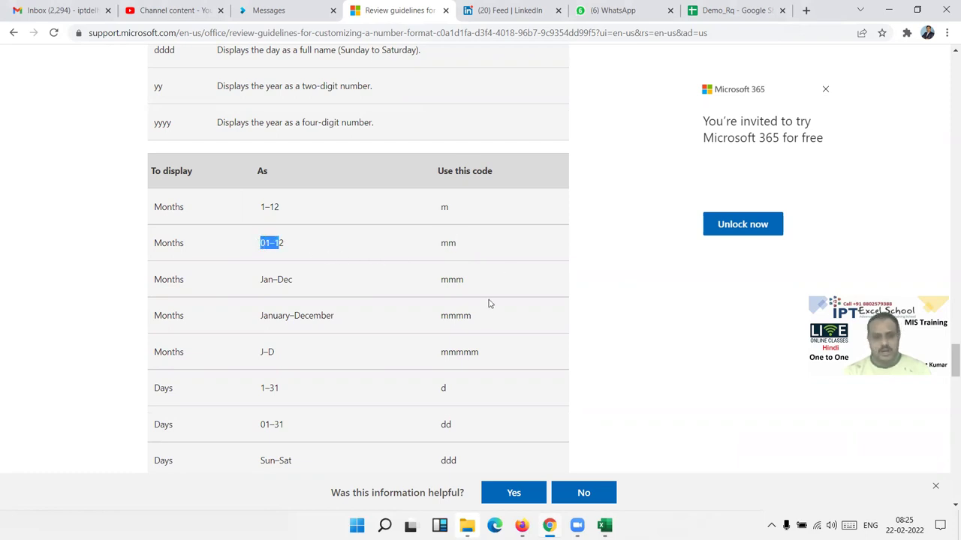
pyautogui.doubleClick(451, 279)
pyautogui.moveTo(261, 279); pyautogui.dragTo(292, 279)
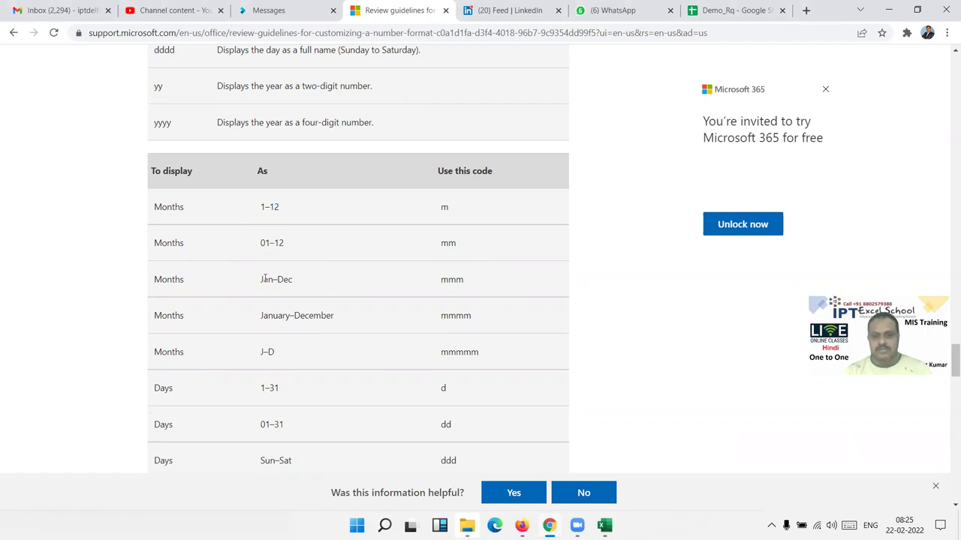
pyautogui.doubleClick(455, 315)
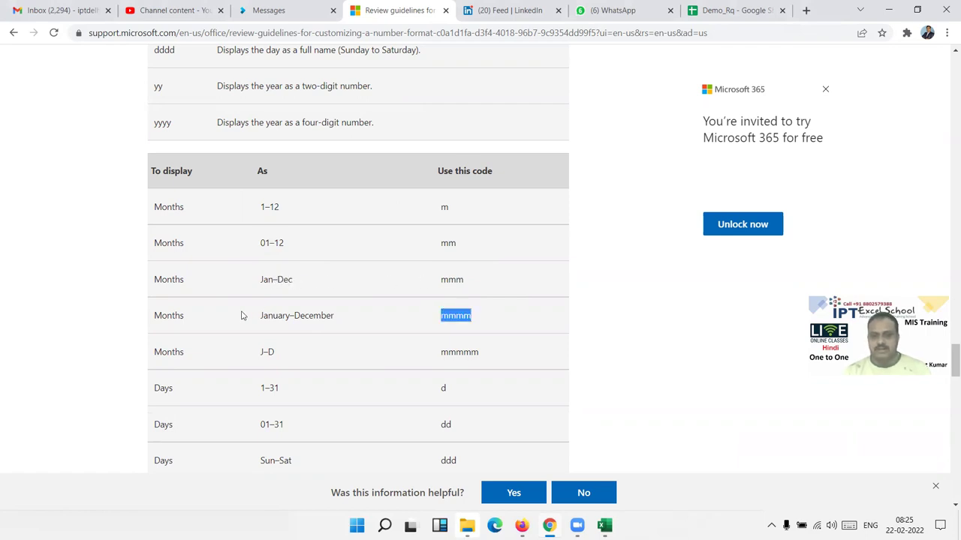
pyautogui.moveTo(259, 316); pyautogui.dragTo(318, 317)
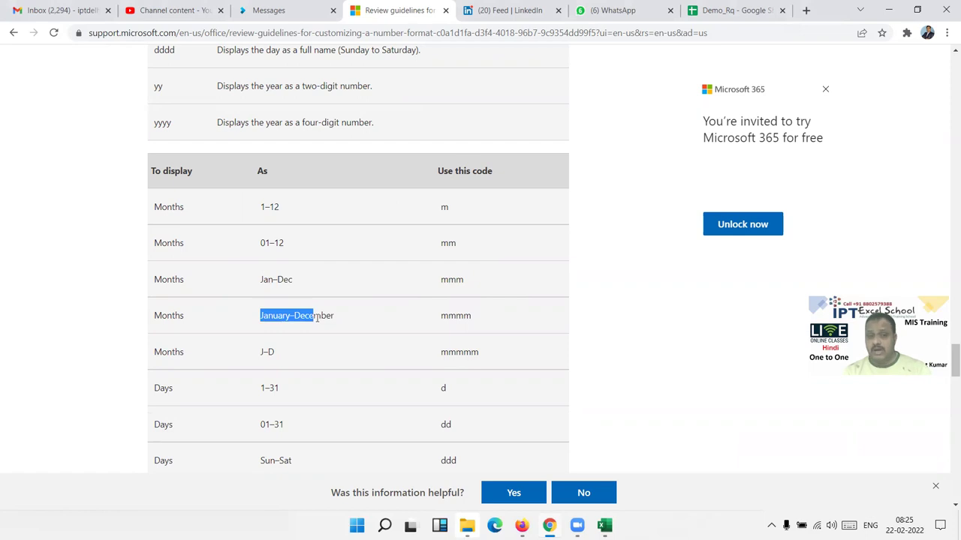
pyautogui.doubleClick(454, 359)
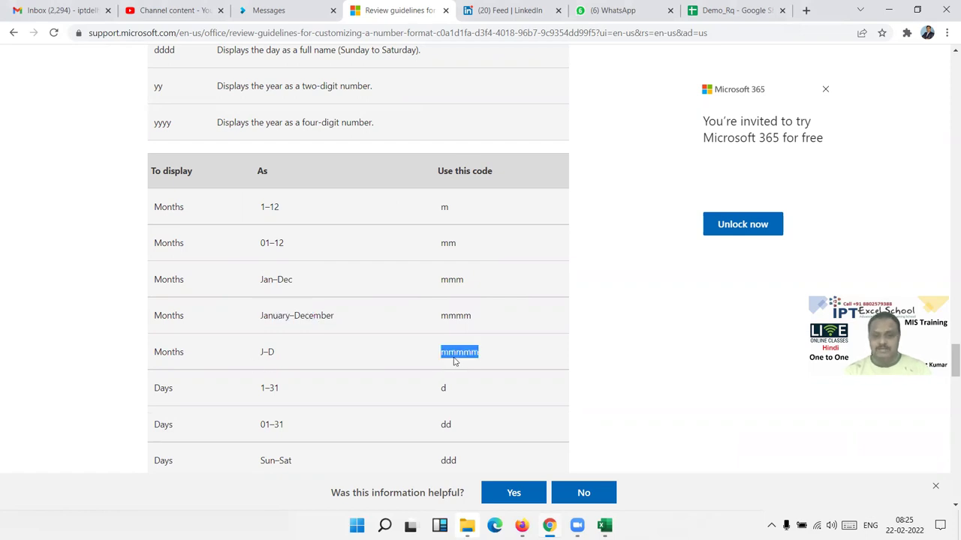
pyautogui.moveTo(293, 356); pyautogui.dragTo(248, 357)
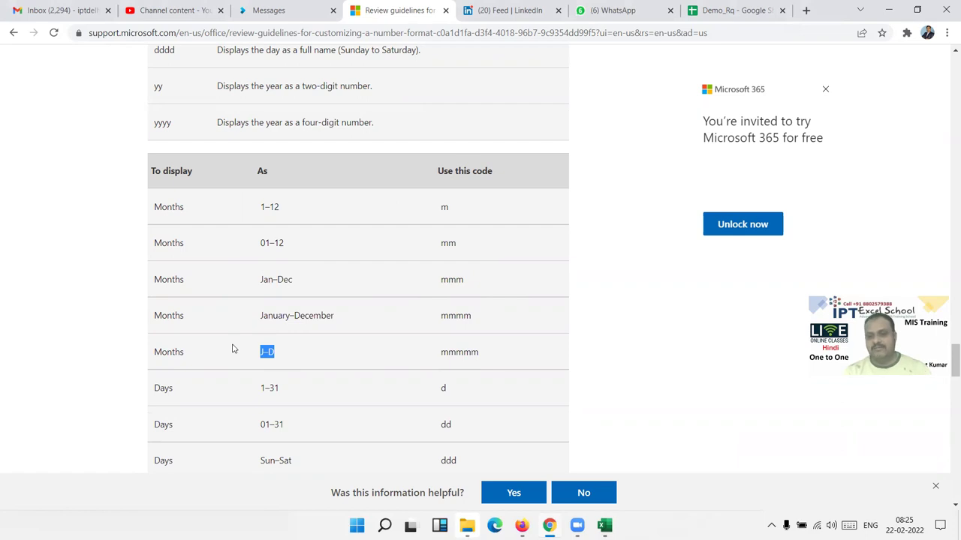
# - Highlight the day codes d through dddd and the 00–99 and 1900–9999 year examples
pyautogui.scroll(-3, 481, 391)
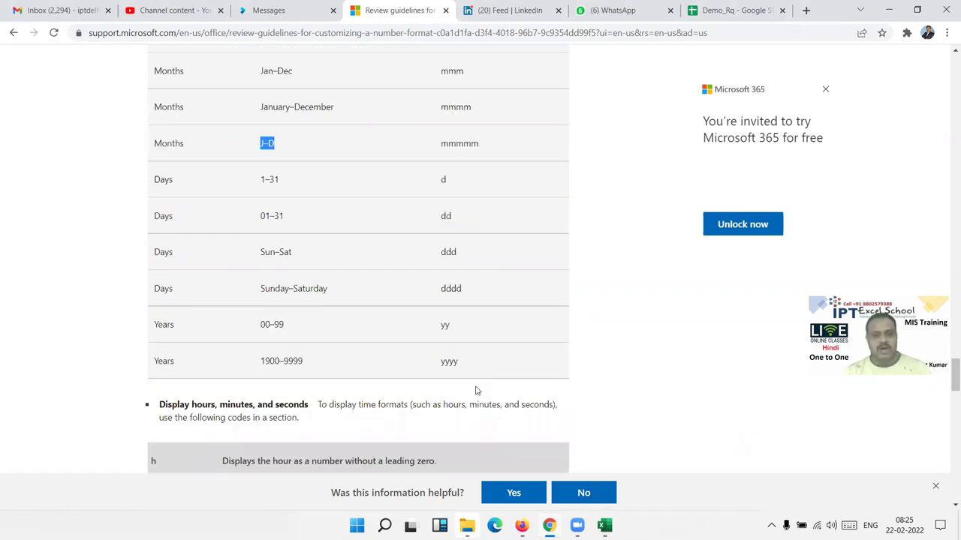
pyautogui.doubleClick(443, 180)
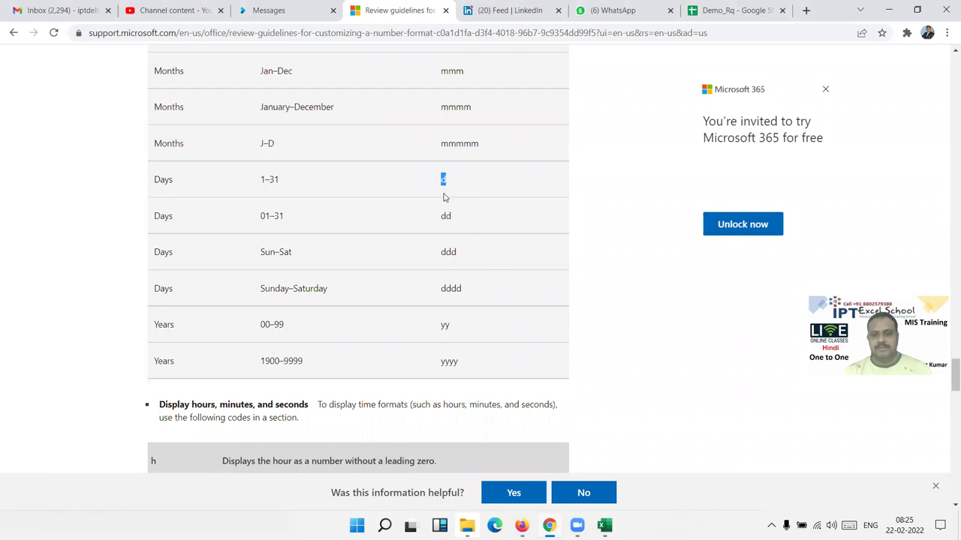
pyautogui.doubleClick(445, 215)
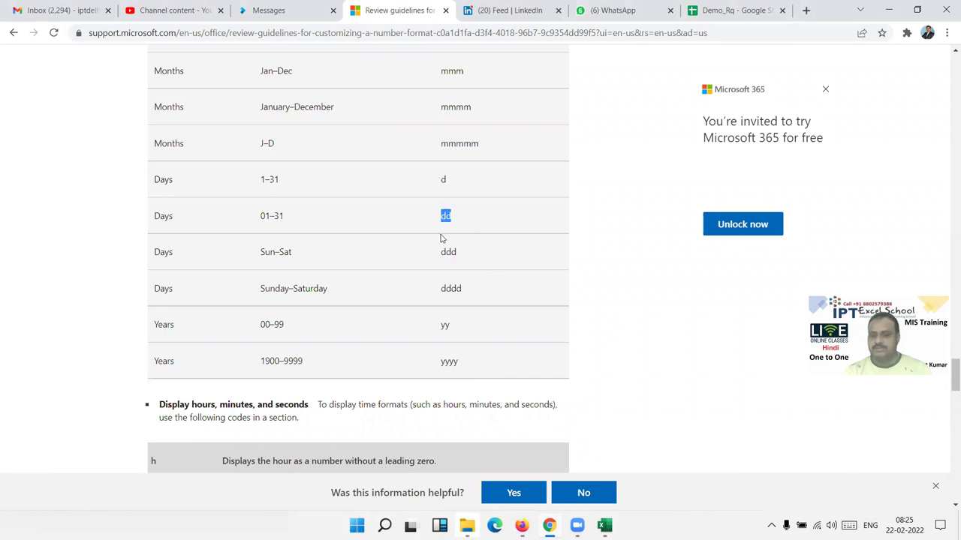
pyautogui.doubleClick(449, 252)
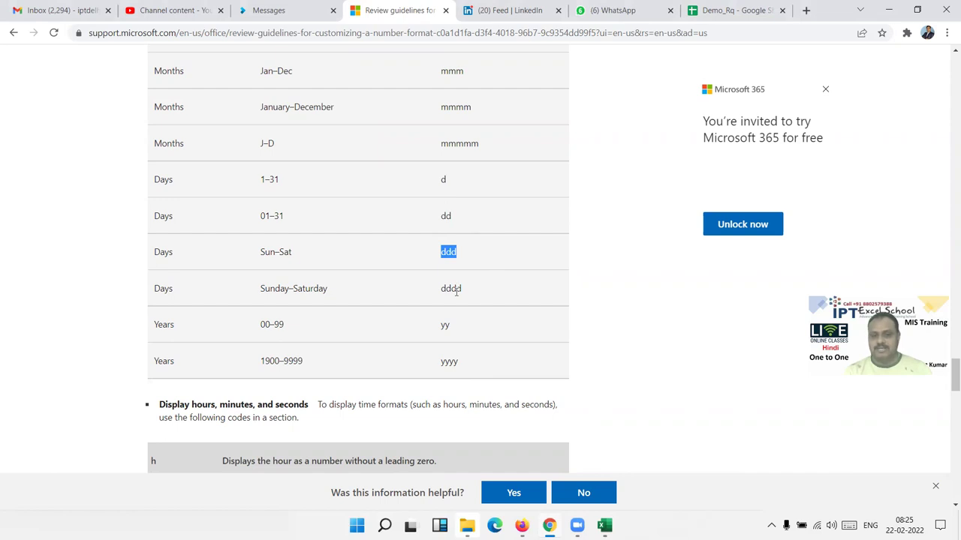
pyautogui.doubleClick(455, 290)
pyautogui.moveTo(265, 291); pyautogui.dragTo(335, 296)
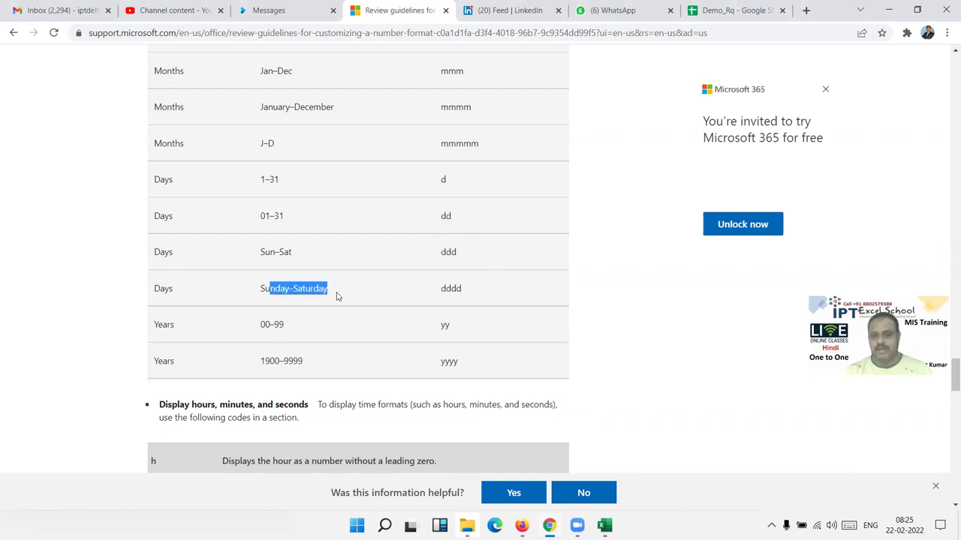
pyautogui.doubleClick(268, 330)
pyautogui.doubleClick(292, 369)
pyautogui.click(457, 361)
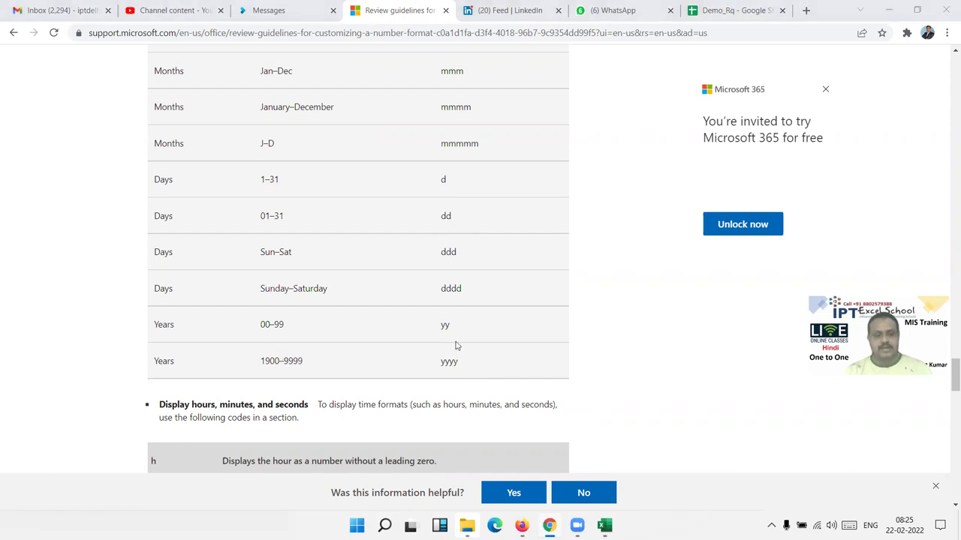
pyautogui.hotkey('alt', 'Tab')
pyautogui.scroll(-6, 336, 323)
# - Enter today's date, 22-02-2022, in B34 with Ctrl+;
pyautogui.click(229, 275)
pyautogui.hotkey('ctrl', ';')
pyautogui.press('Return')
pyautogui.click(221, 270)
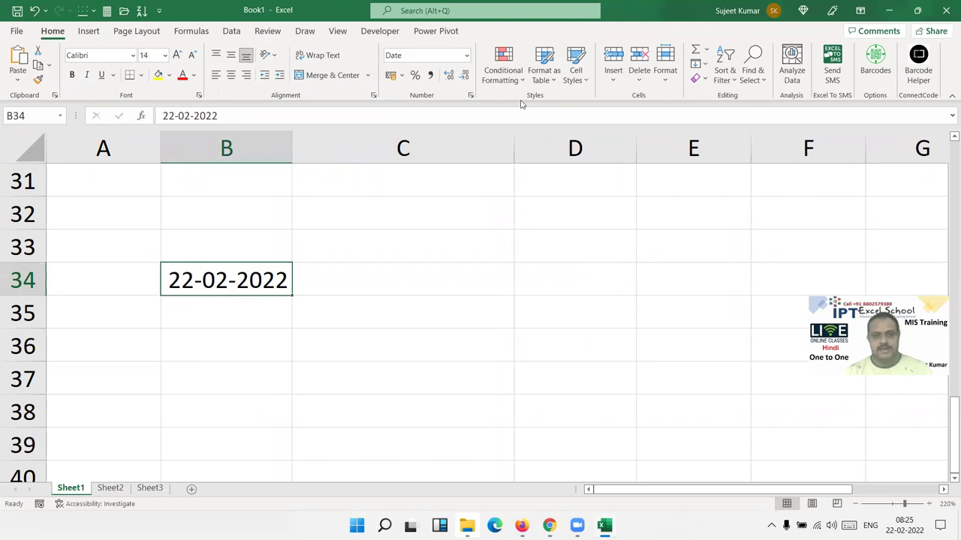
# - Give B34 the custom format dddd, dd-mm-yyyy so it shows Tuesday, 22-02-2022
pyautogui.click(471, 95)
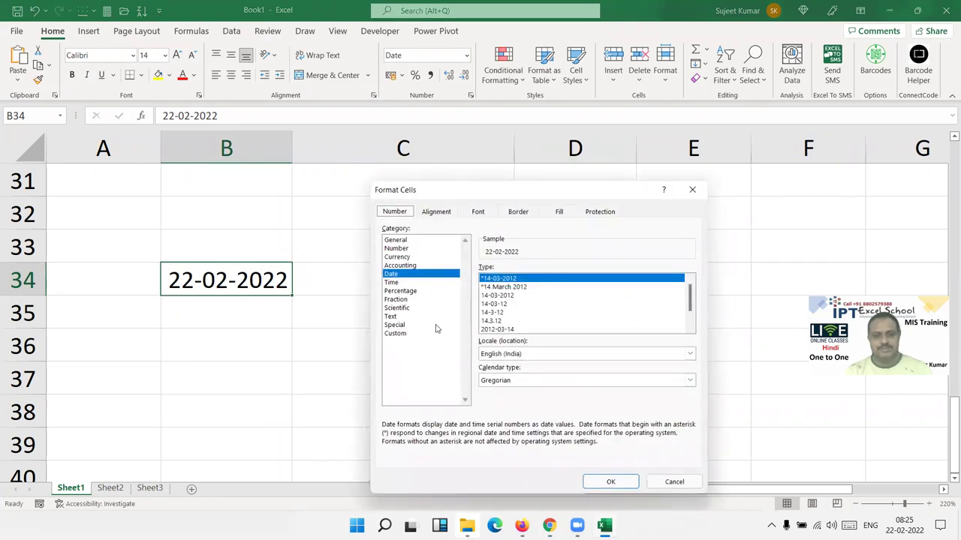
pyautogui.click(398, 334)
pyautogui.moveTo(524, 278); pyautogui.dragTo(474, 282)
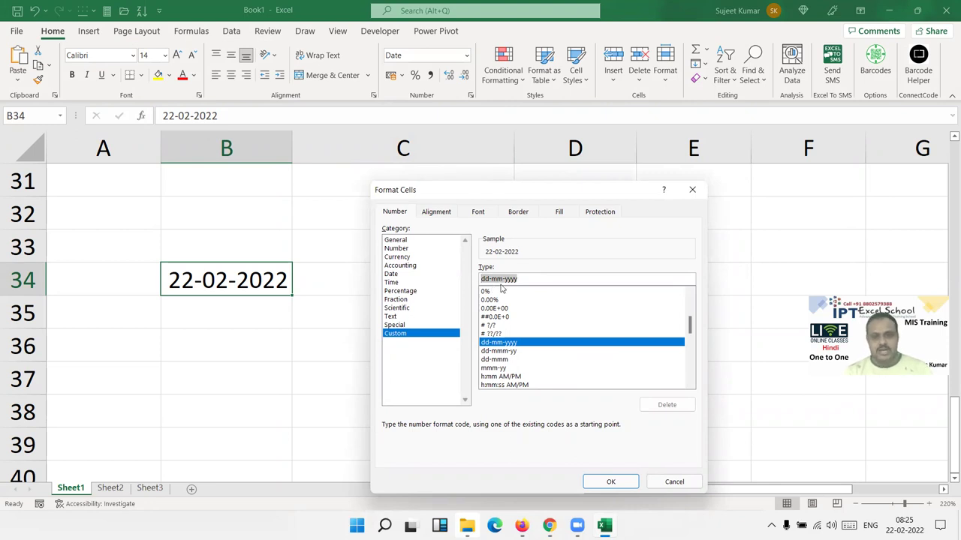
pyautogui.click(481, 279)
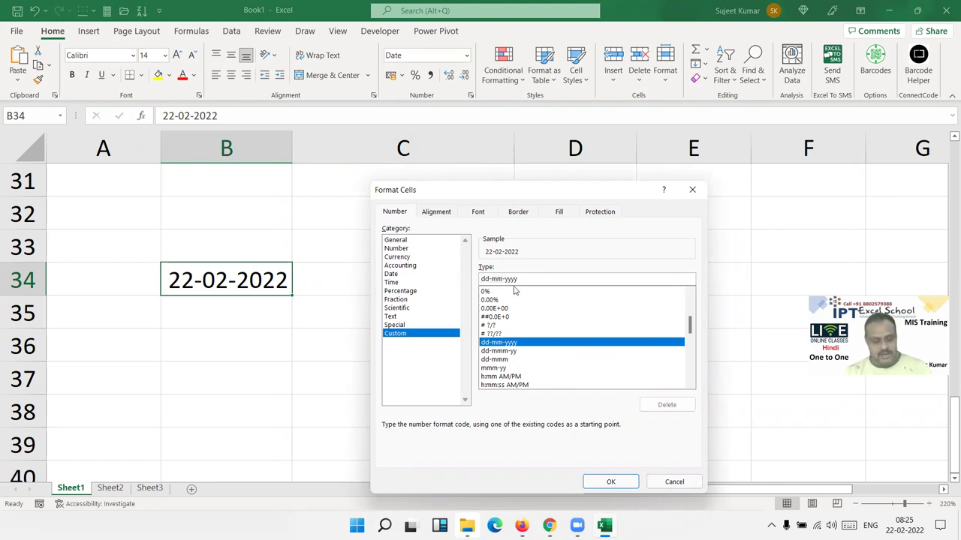
pyautogui.write('dddd')
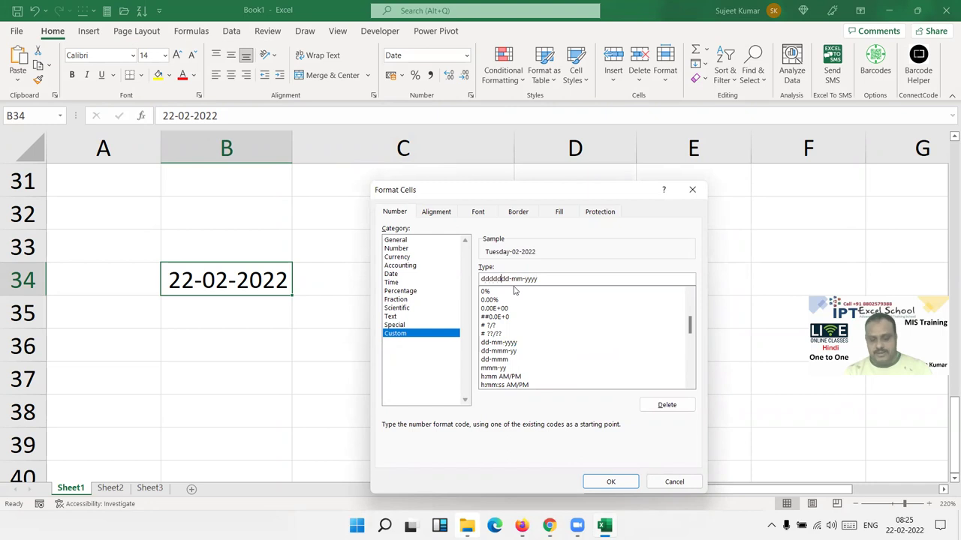
pyautogui.write(',')
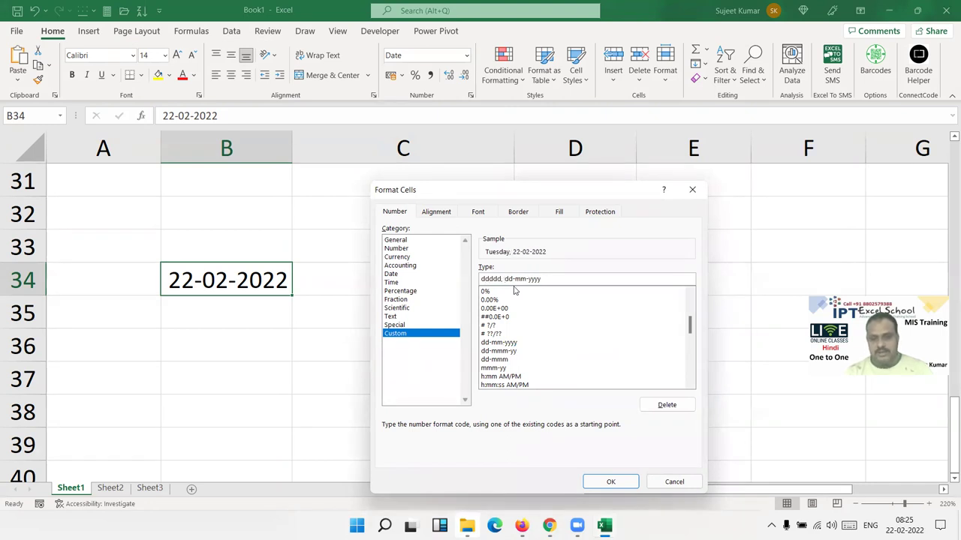
pyautogui.press('BackSpace')
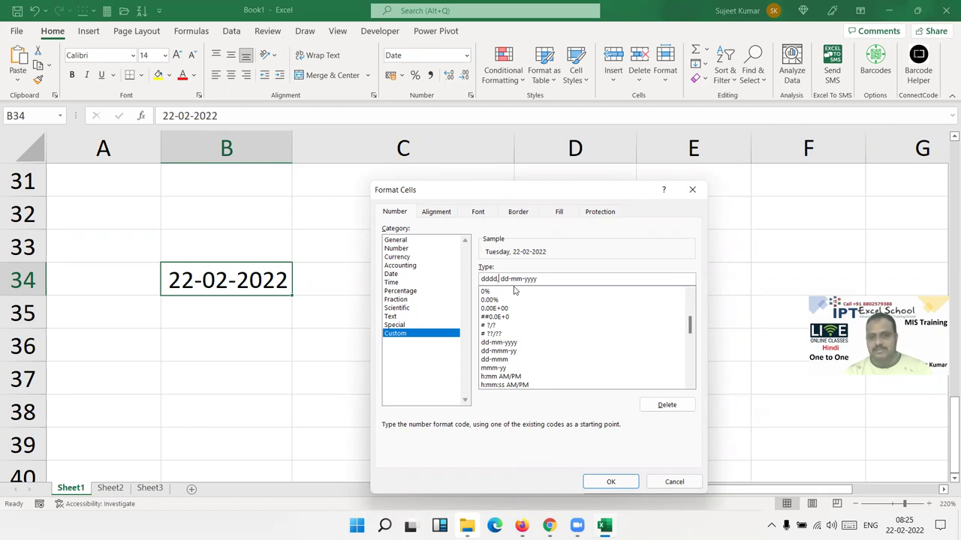
pyautogui.press('Return')
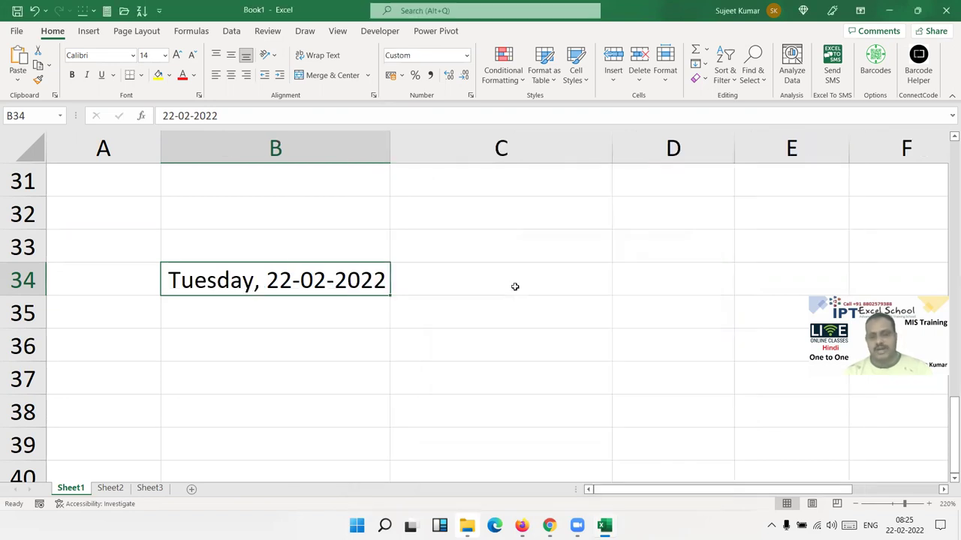
# - Look up the [m] elapsed-minutes code on the guidelines page
pyautogui.hotkey('alt', 'Tab')
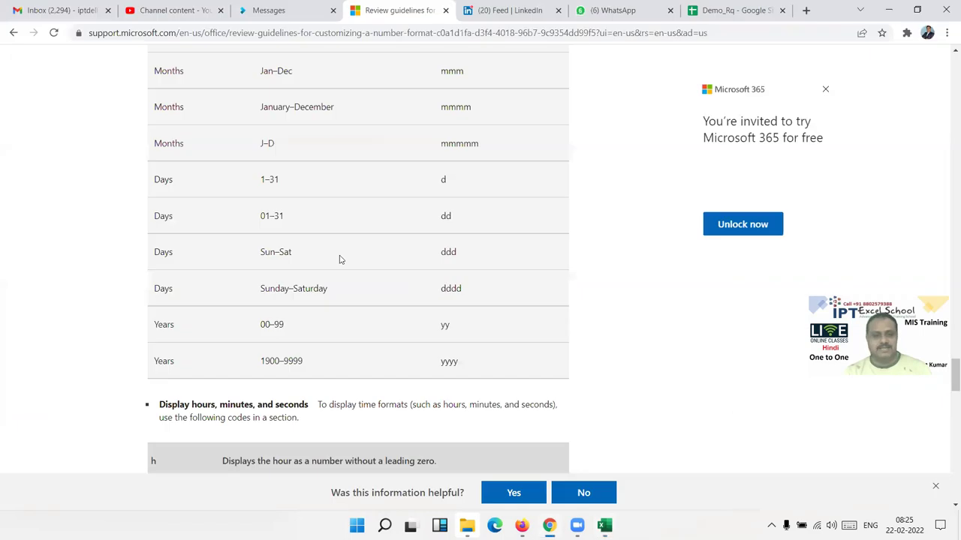
pyautogui.scroll(-3, 298, 284)
pyautogui.scroll(-3, 299, 283)
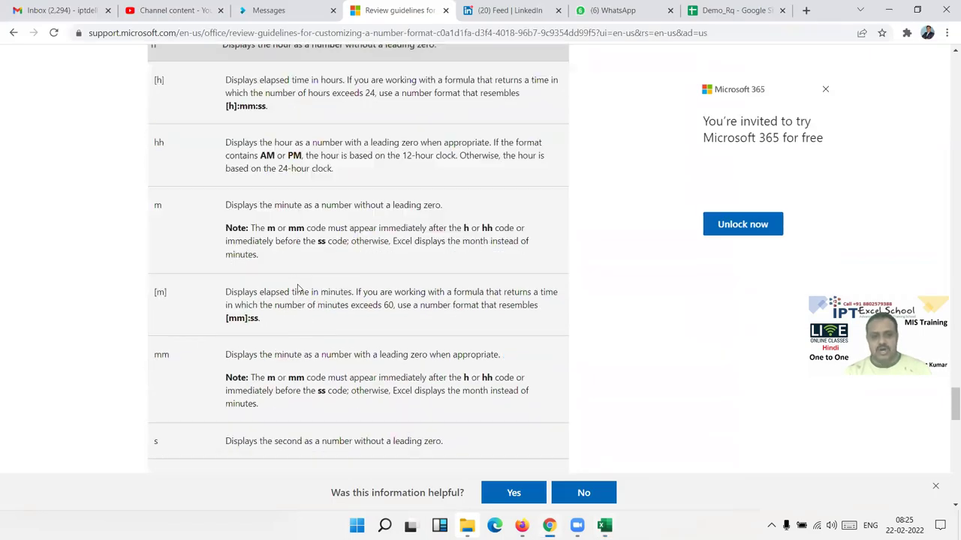
pyautogui.hotkey('alt', 'Tab')
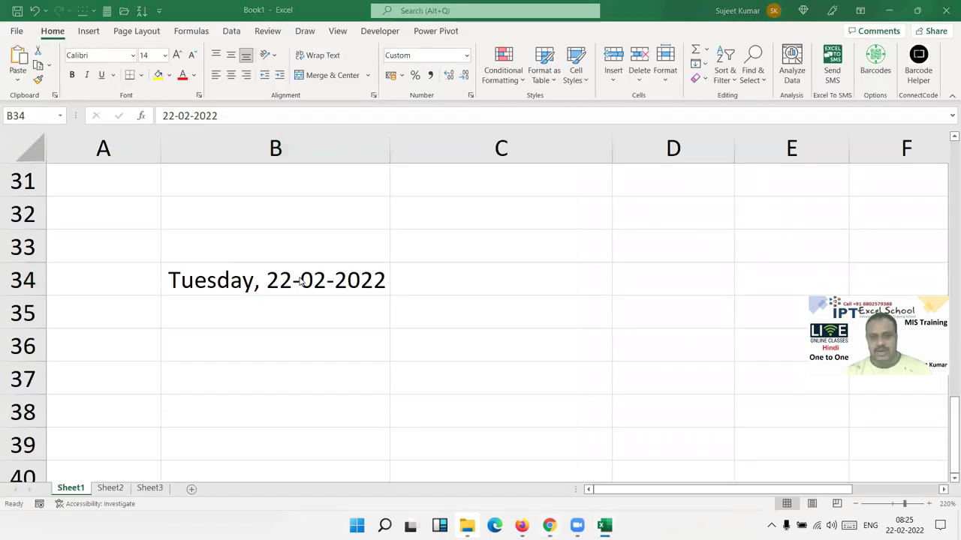
pyautogui.hotkey('alt', 'Tab')
pyautogui.tripleClick(159, 294)
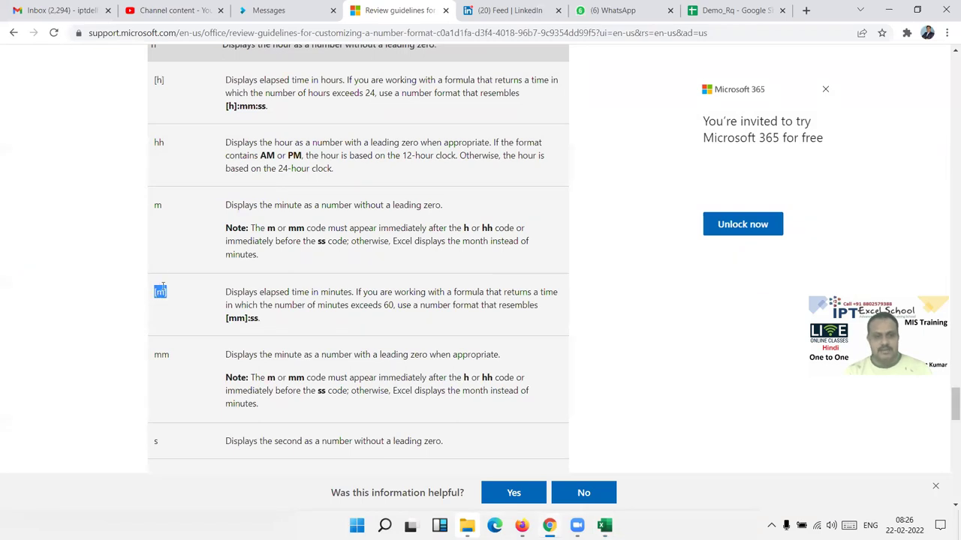
pyautogui.hotkey('alt', 'Tab')
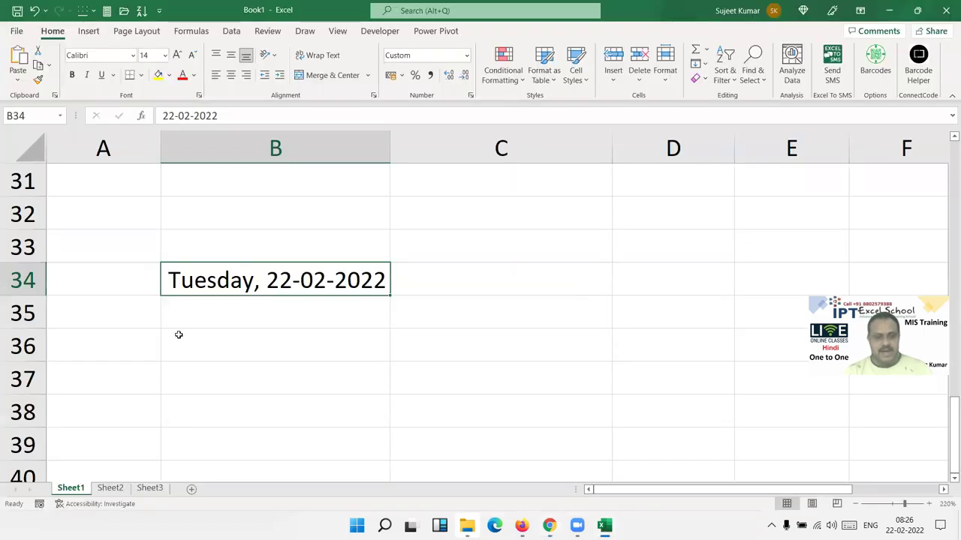
# - Enter the duration 45:20 in B36
pyautogui.click(184, 340)
pyautogui.write('45:20')
pyautogui.press('Return')
pyautogui.click(171, 332)
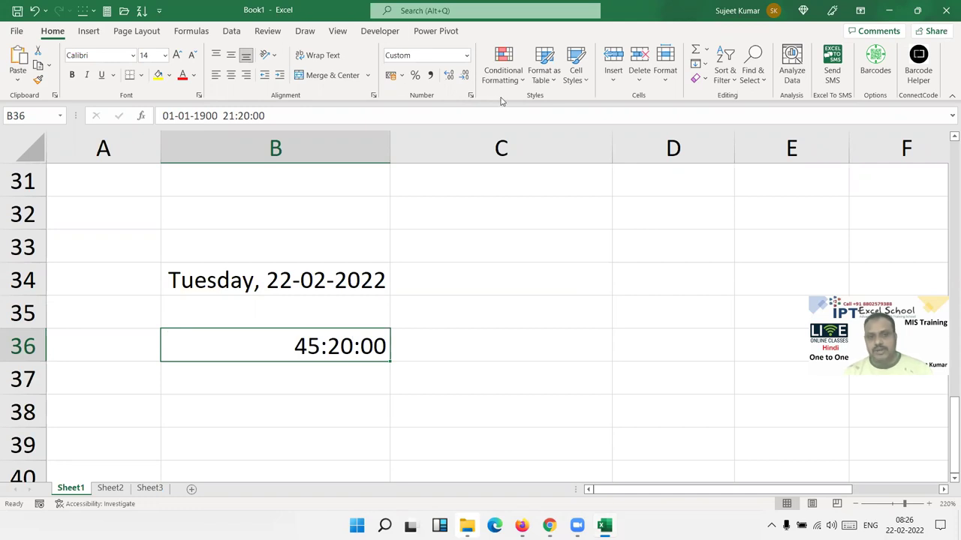
# - Apply custom format [m] to B36, showing 2720 minutes, then undo it
pyautogui.click(470, 95)
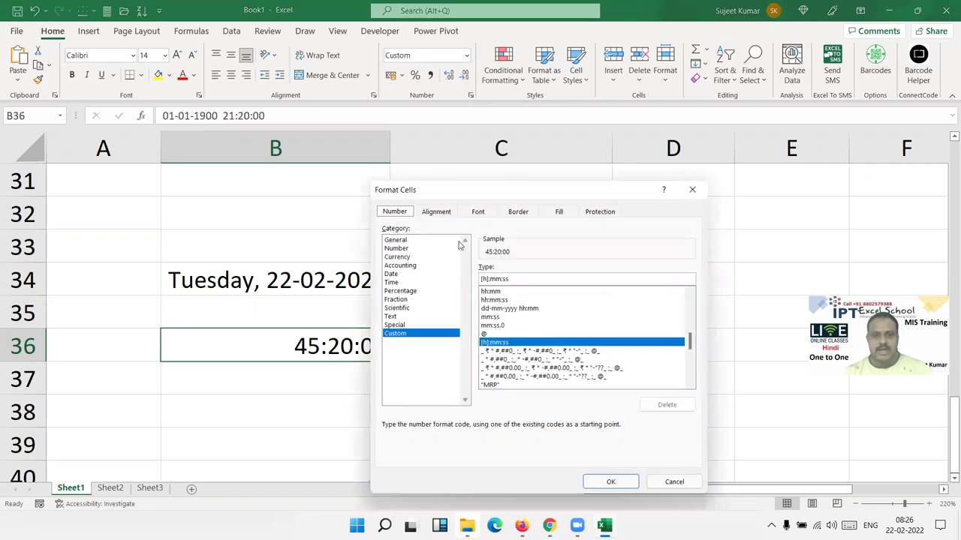
pyautogui.doubleClick(497, 279)
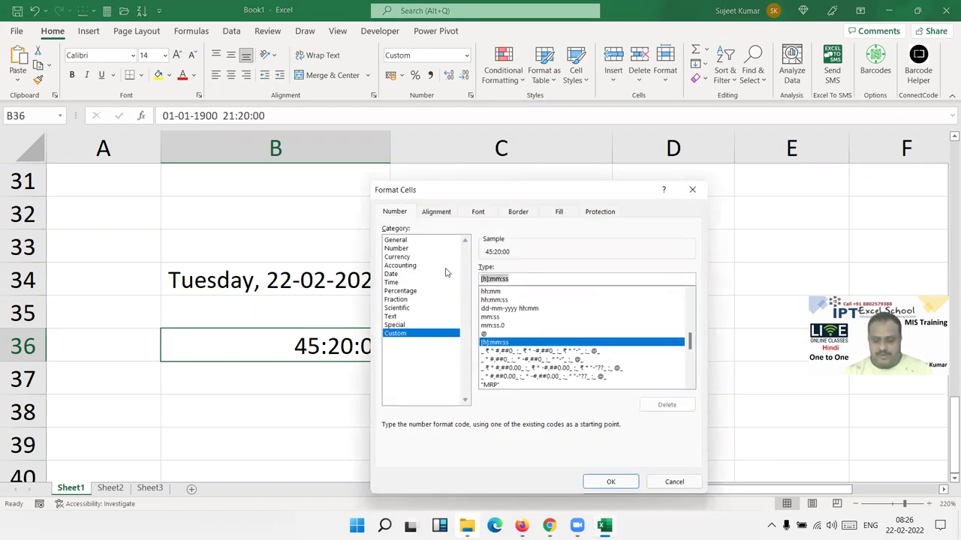
pyautogui.press('BackSpace')
pyautogui.write('[m]')
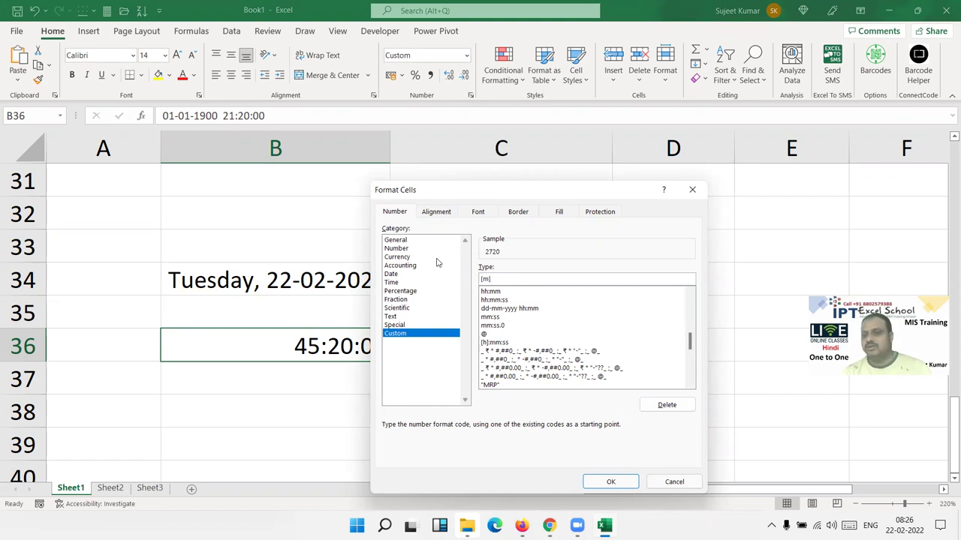
pyautogui.press('Return')
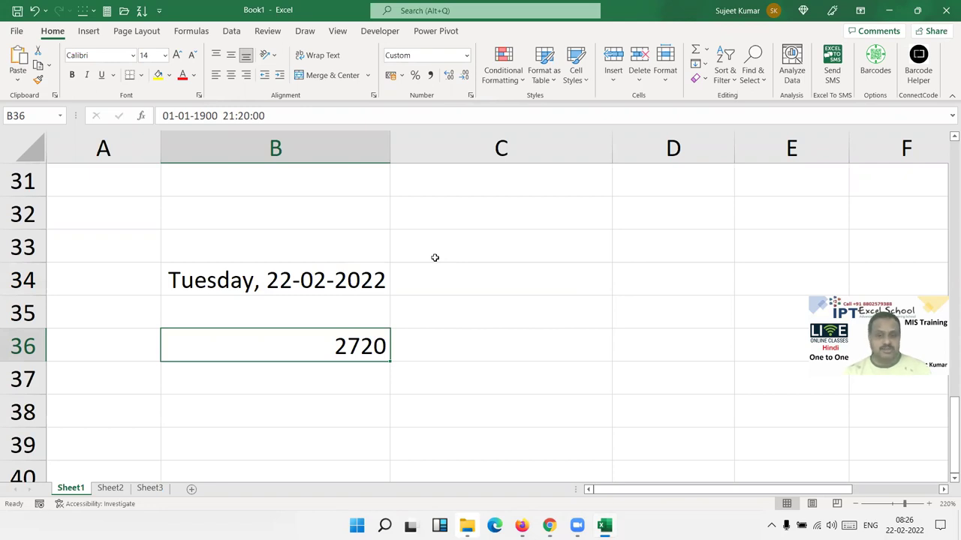
pyautogui.hotkey('ctrl', 'z')
# - Enter =TEXT(B36,"[m]") in C36 to show B36 as 2720 elapsed minutes
pyautogui.click(492, 340)
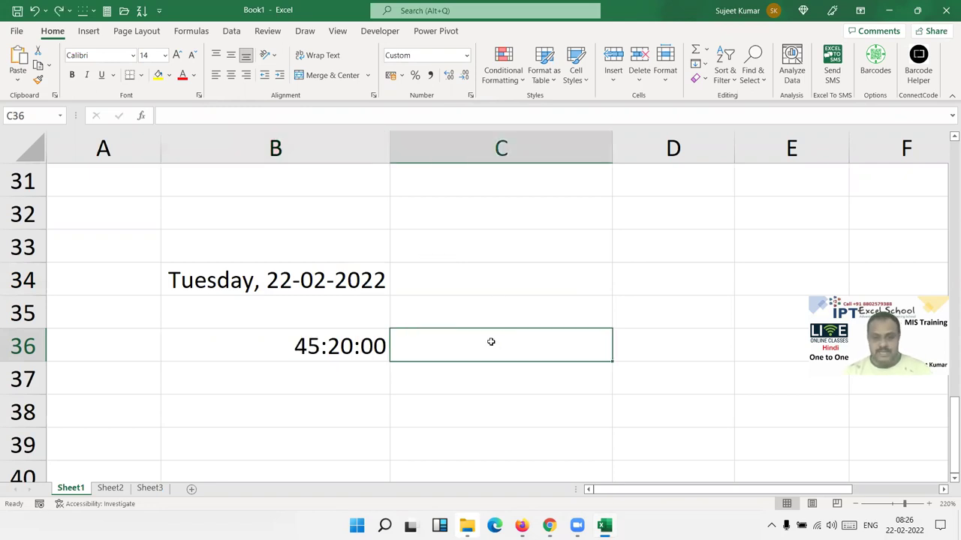
pyautogui.write('=te')
pyautogui.press('Tab')
pyautogui.press('Left')
pyautogui.write(',')
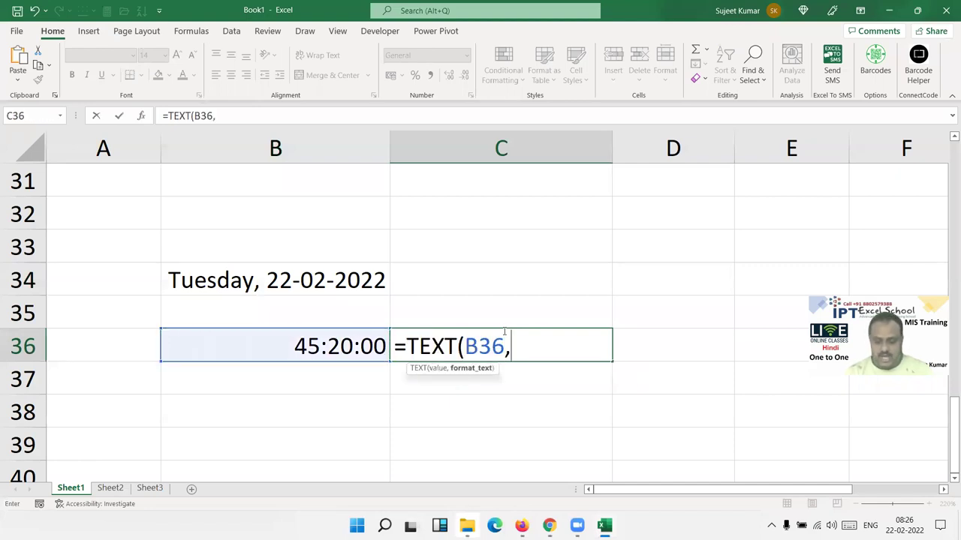
pyautogui.write('"[m]"')
pyautogui.press('Return')
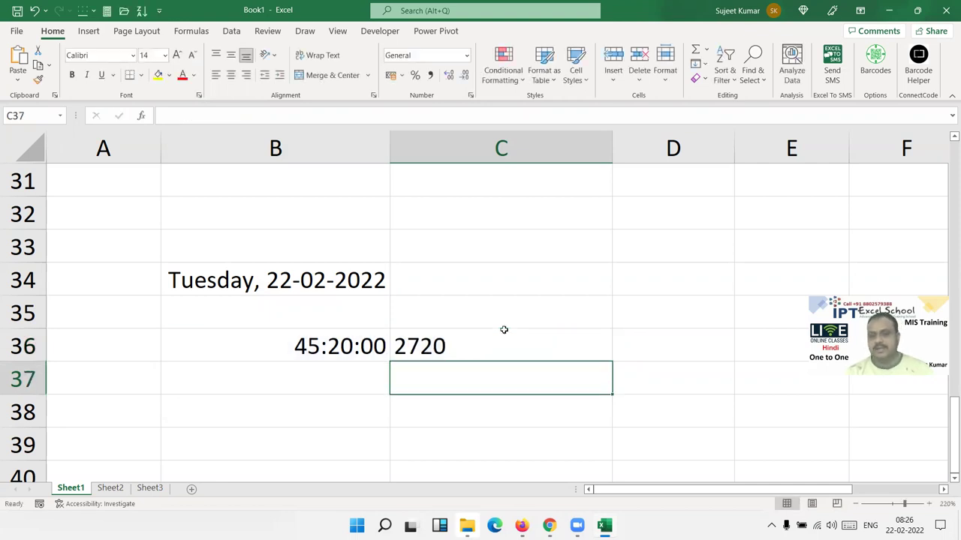
# - Enter =C36*20 in C37 to get 54400, then reselect C37 to check it
pyautogui.write('=')
pyautogui.click(503, 330)
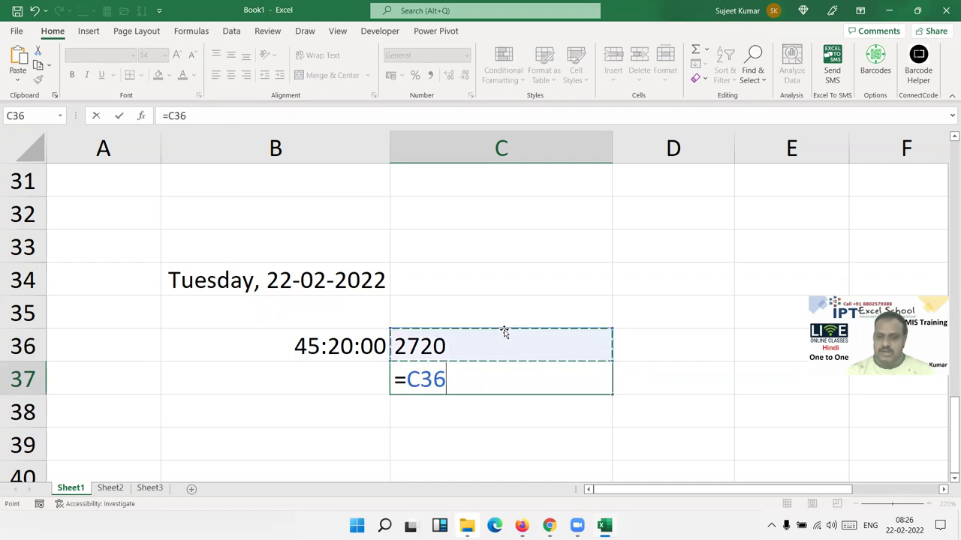
pyautogui.write('*20')
pyautogui.press('Return')
pyautogui.press('Up')
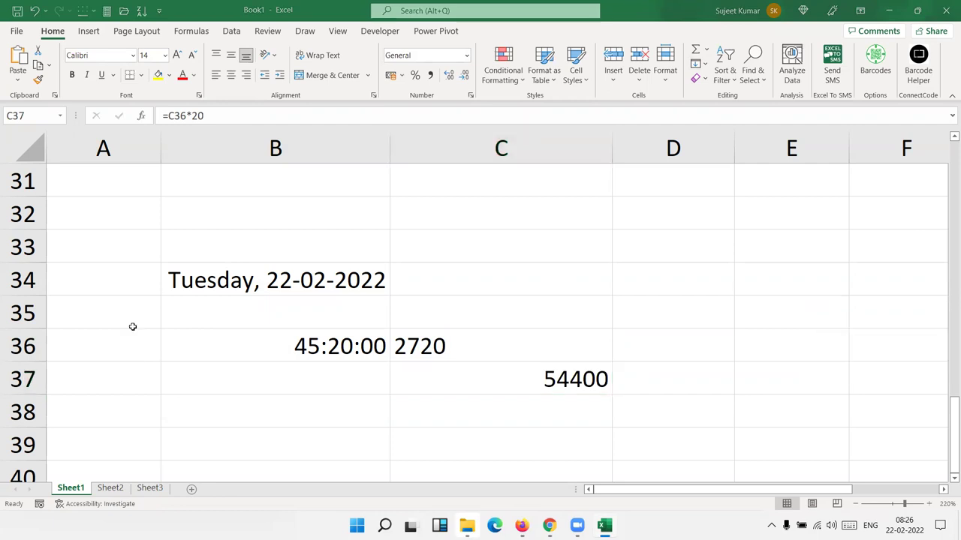
pyautogui.scroll(-3, 134, 322)
pyautogui.scroll(13, 133, 323)
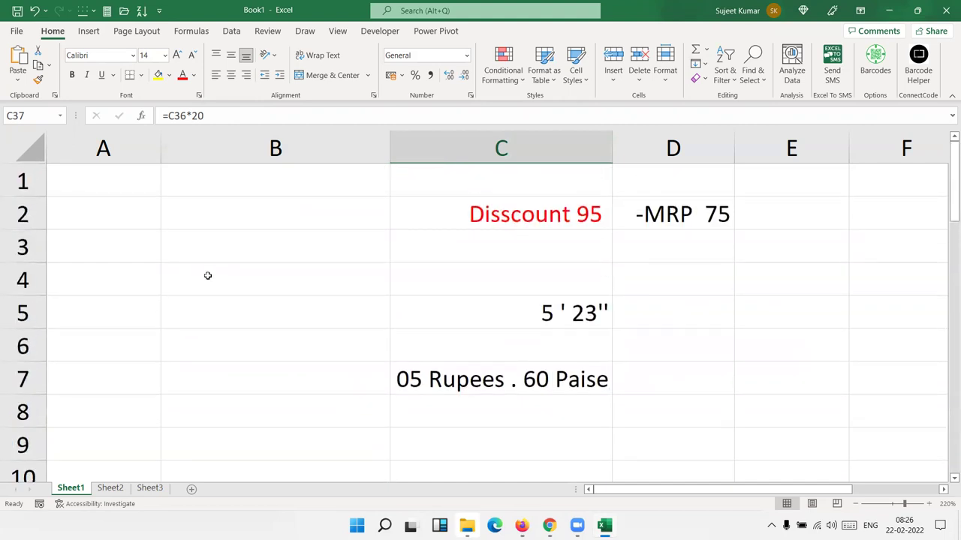
pyautogui.click(120, 491)
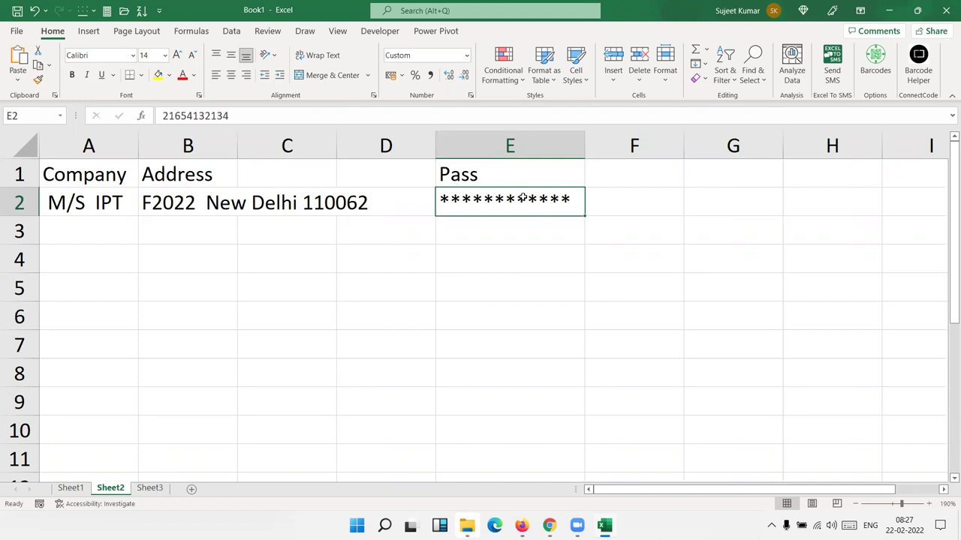
pyautogui.click(560, 238)
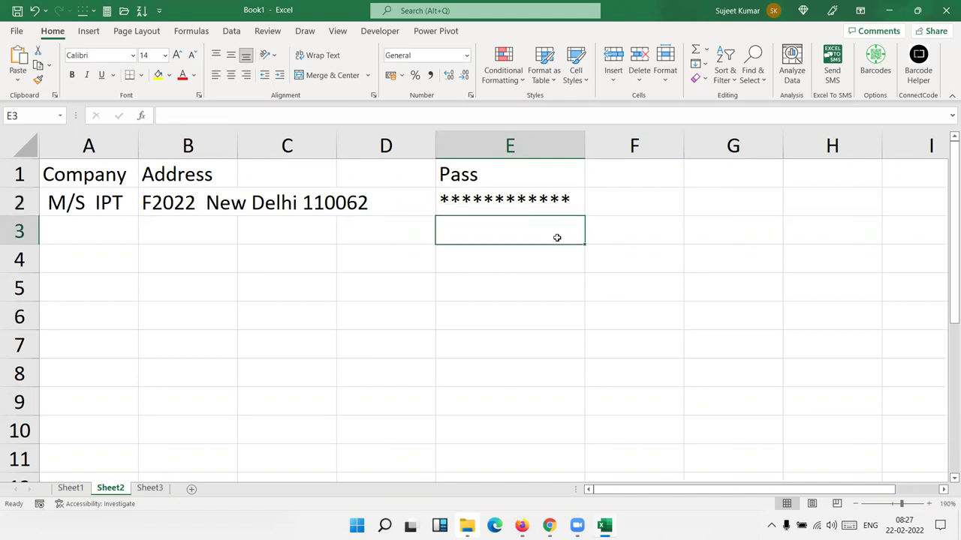
pyautogui.click(535, 202)
pyautogui.press('Return')
# - Open Format Cells for E2 and start editing its custom fill code
pyautogui.click(553, 193)
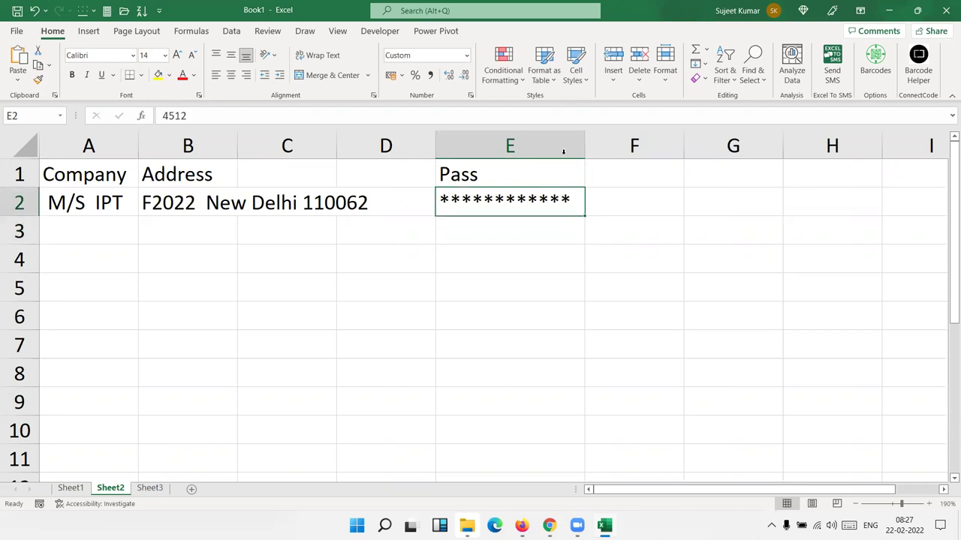
pyautogui.click(470, 96)
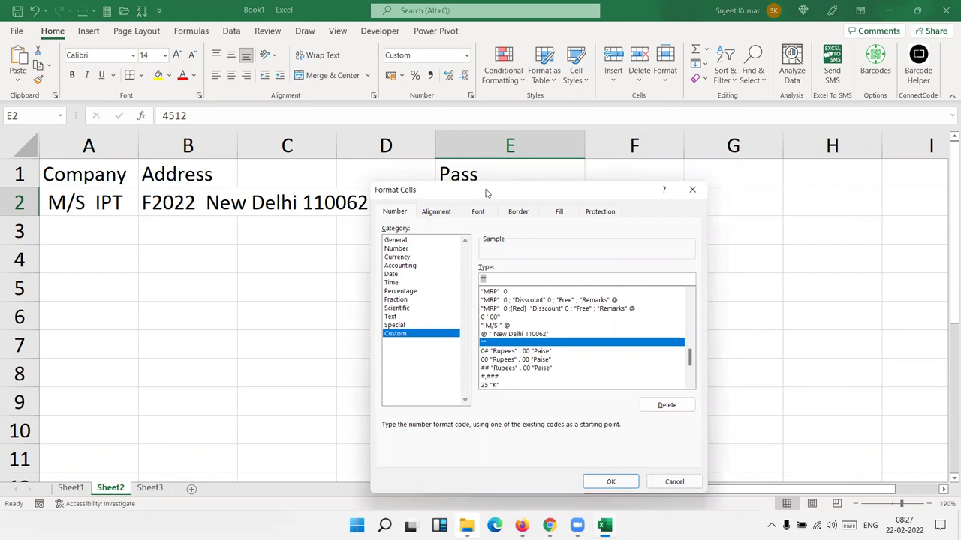
pyautogui.moveTo(486, 193); pyautogui.dragTo(701, 95)
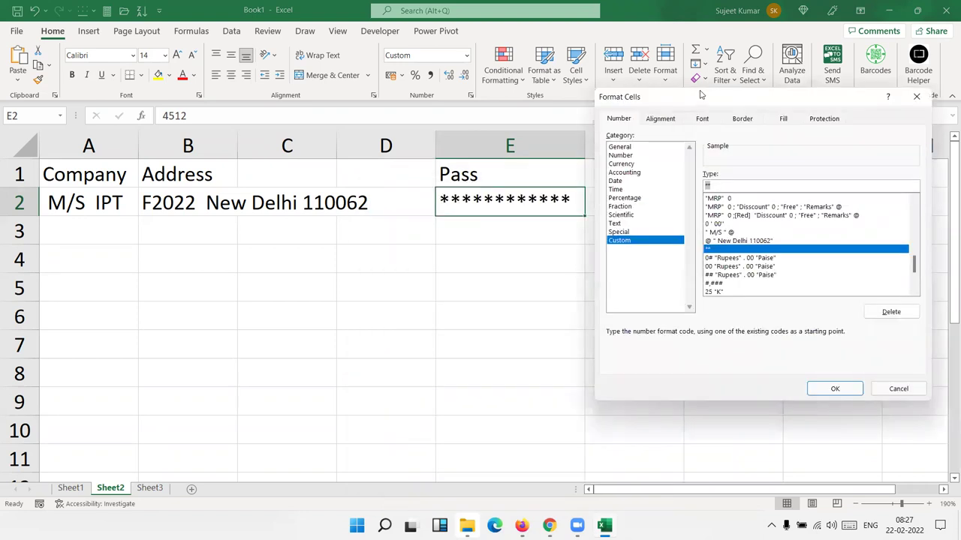
pyautogui.click(737, 186)
pyautogui.press('BackSpace')
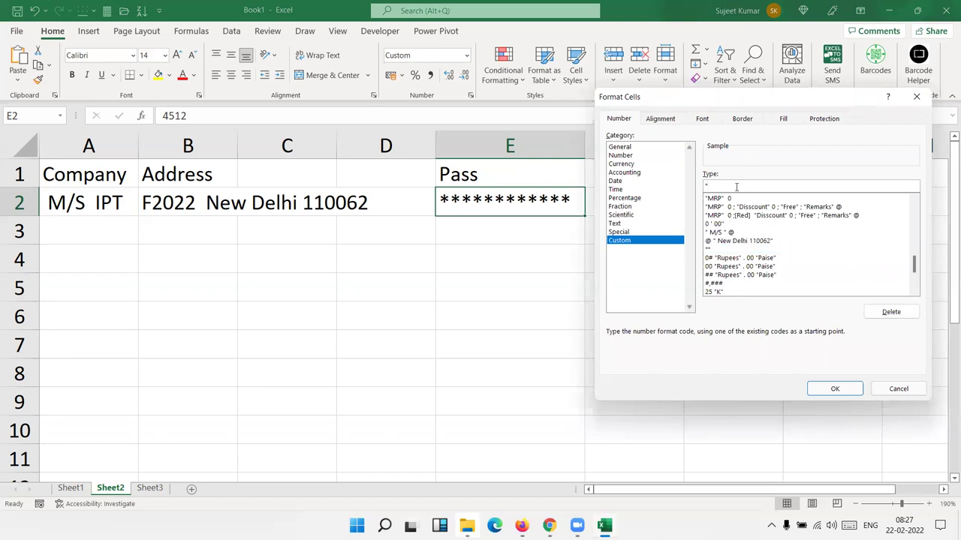
# - Apply the *# fill format to E2, then change it to the *- dash fill
pyautogui.write('#')
pyautogui.press('Return')
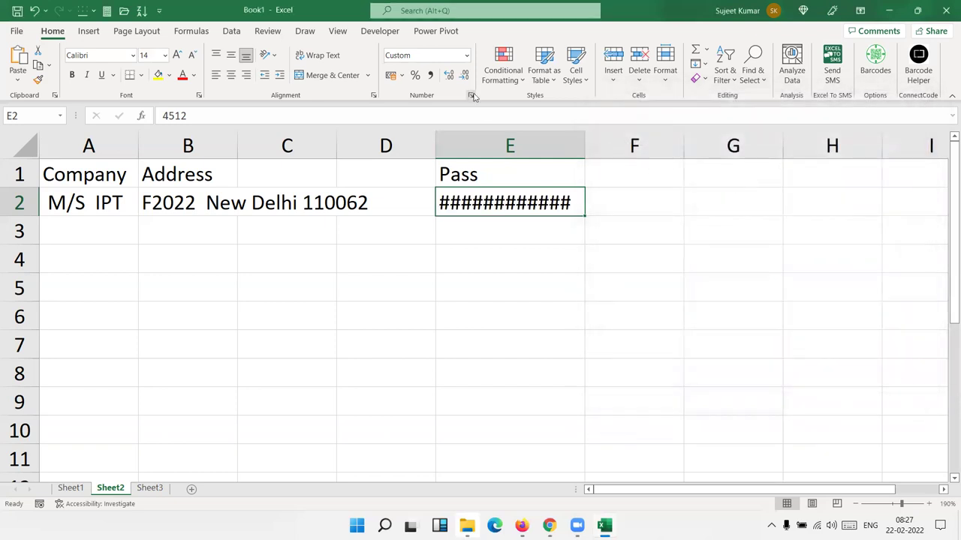
pyautogui.hotkey('ctrl', '1')
pyautogui.click(721, 184)
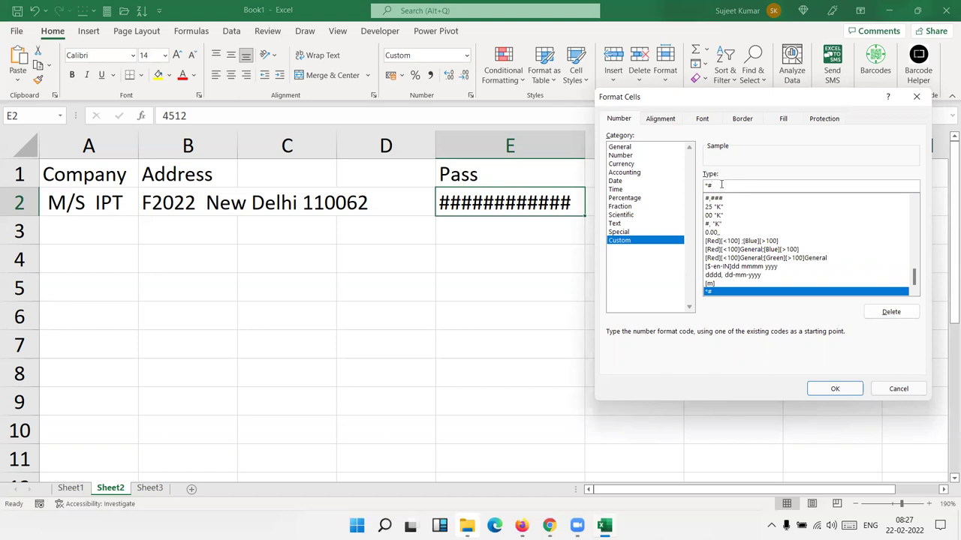
pyautogui.press('BackSpace')
pyautogui.write('-')
pyautogui.press('Return')
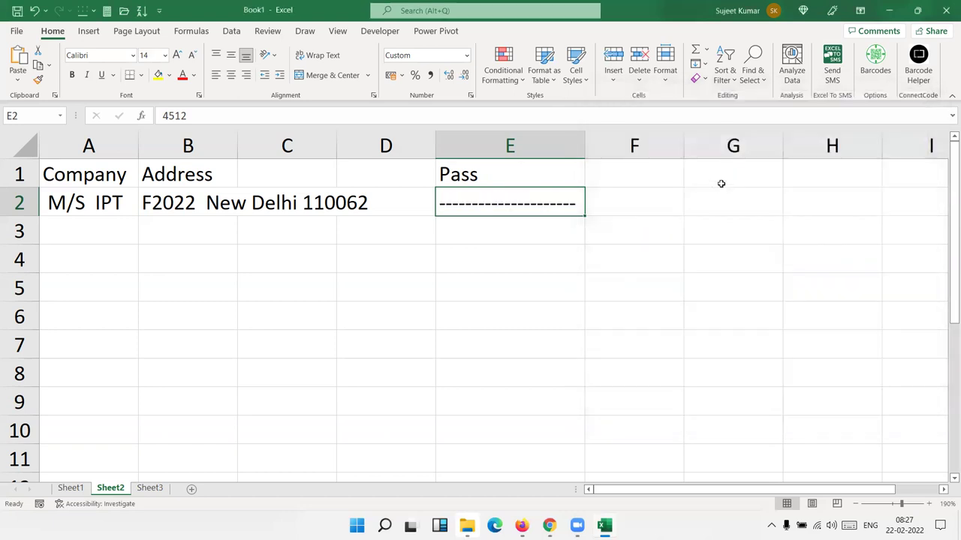
# - Change E2's custom format back to the ** asterisk fill mask
pyautogui.click(470, 95)
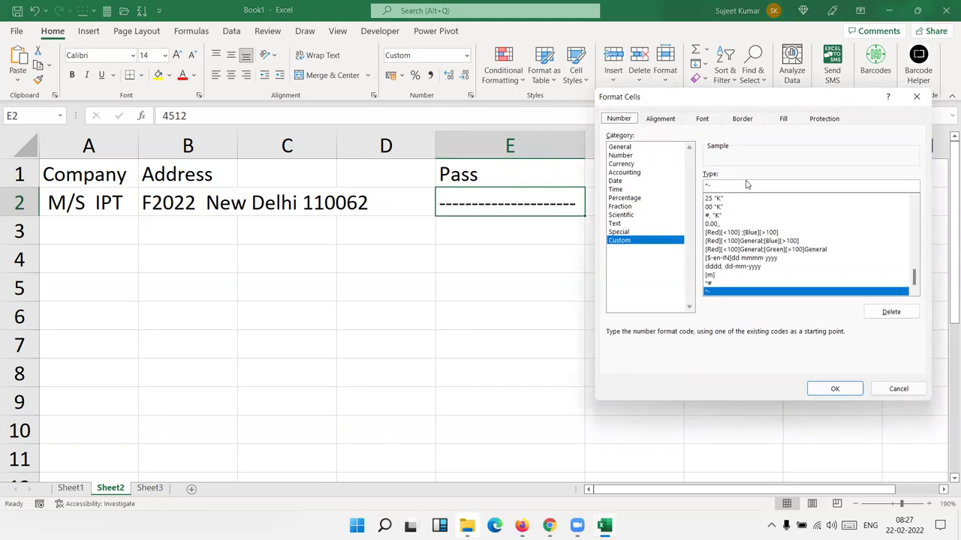
pyautogui.click(727, 186)
pyautogui.press('BackSpace')
pyautogui.write('*')
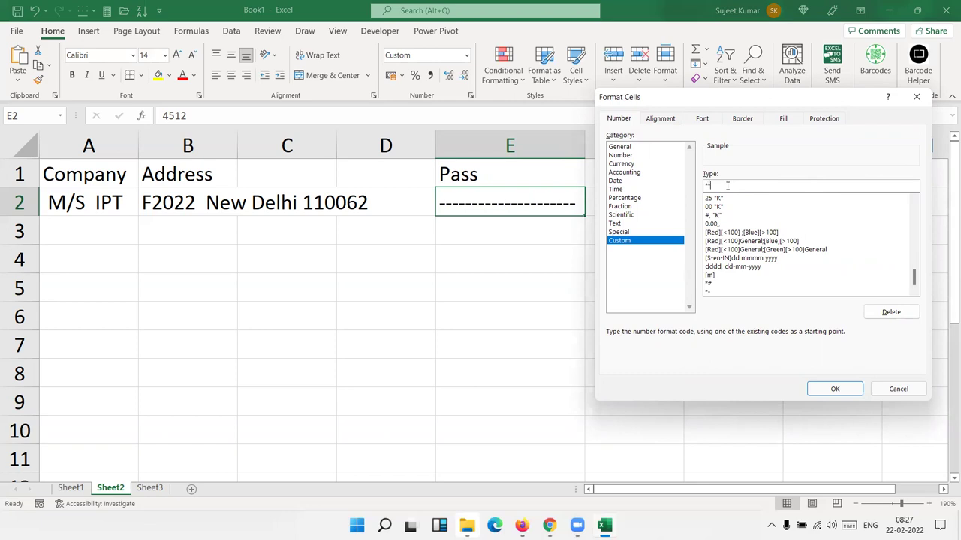
pyautogui.press('Return')
# - Enter -252 in E2, then replace it with a text password that shows unmasked
pyautogui.press('Return')
pyautogui.press('Up')
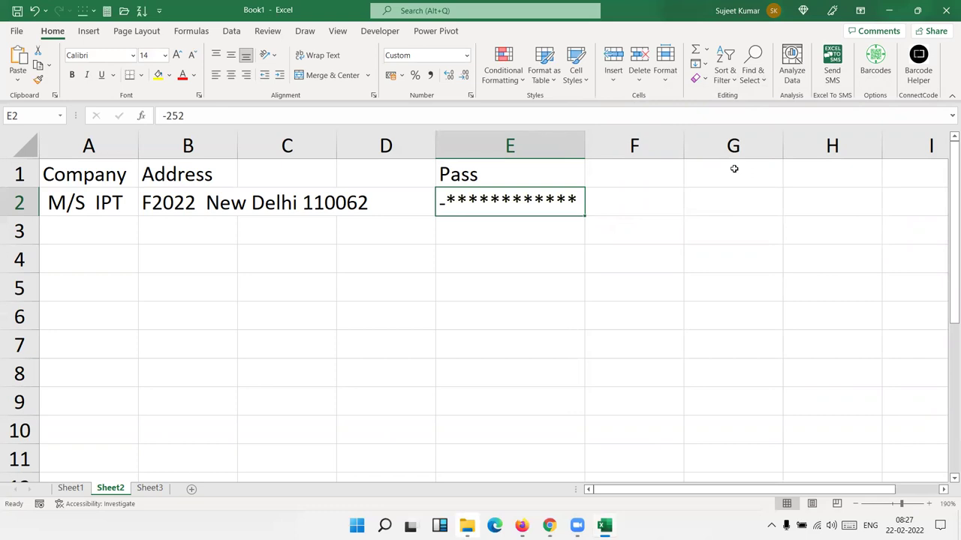
pyautogui.press('Return')
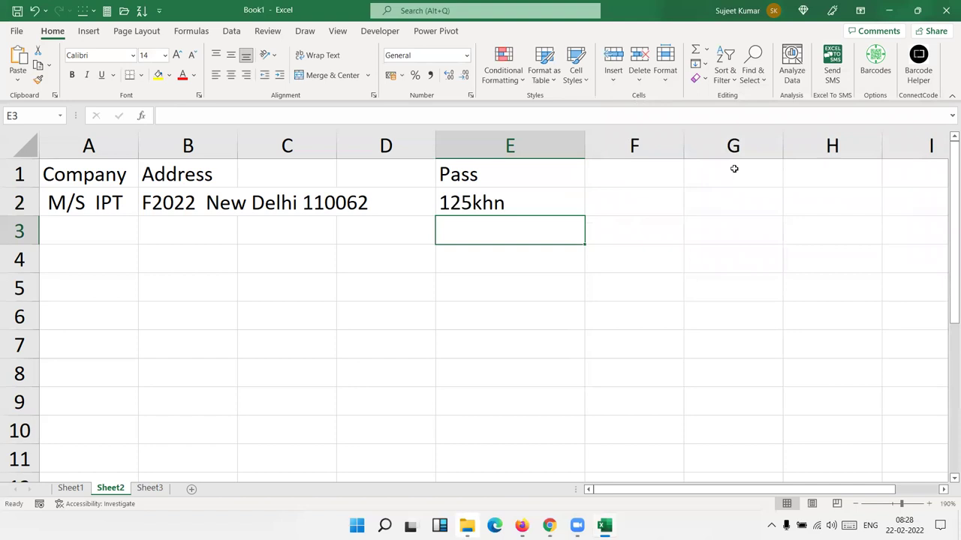